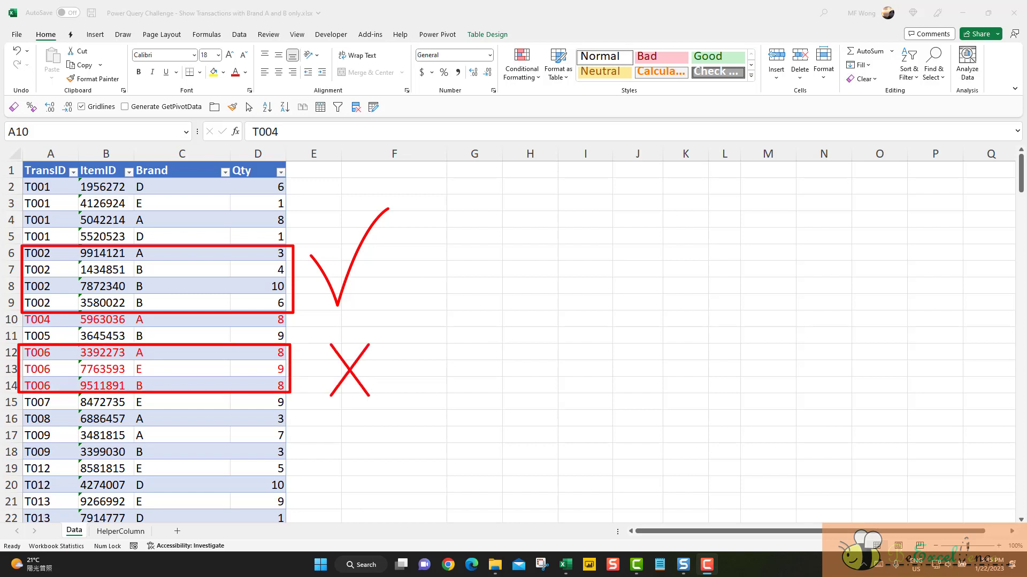
# - Review the TransID, ItemID and Brand columns of the transaction table
pyautogui.click(249, 254)
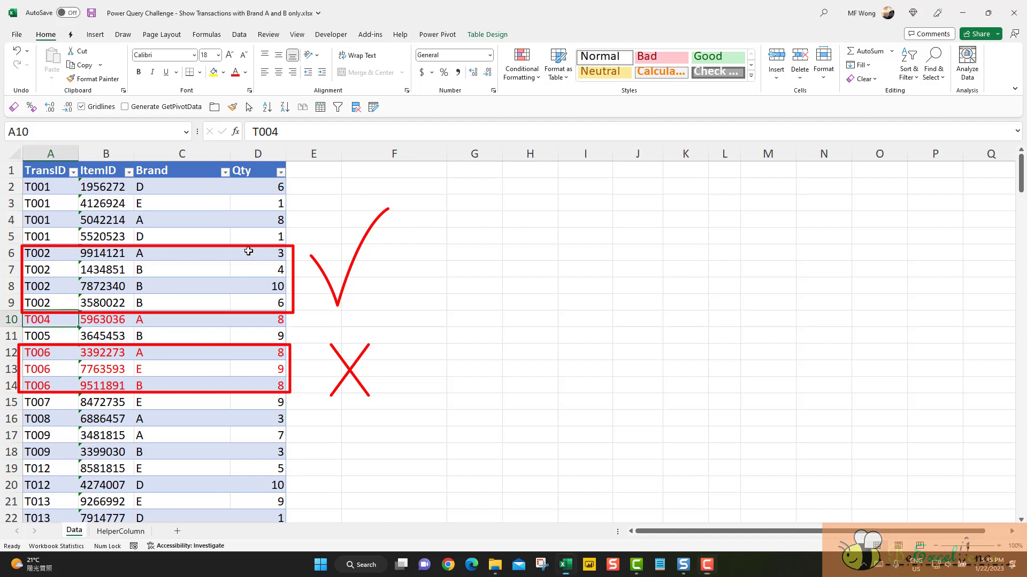
pyautogui.click(252, 256)
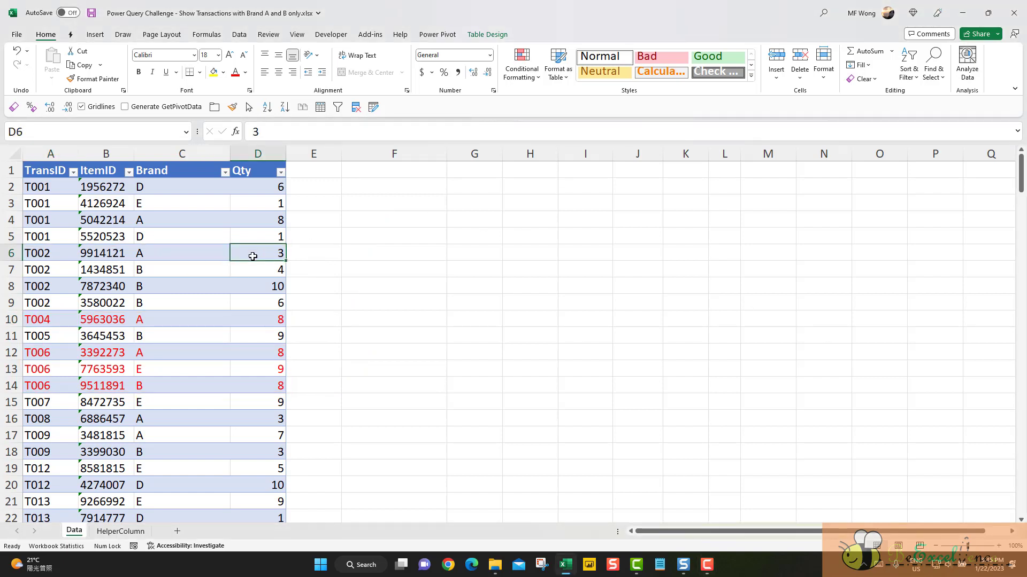
pyautogui.click(58, 155)
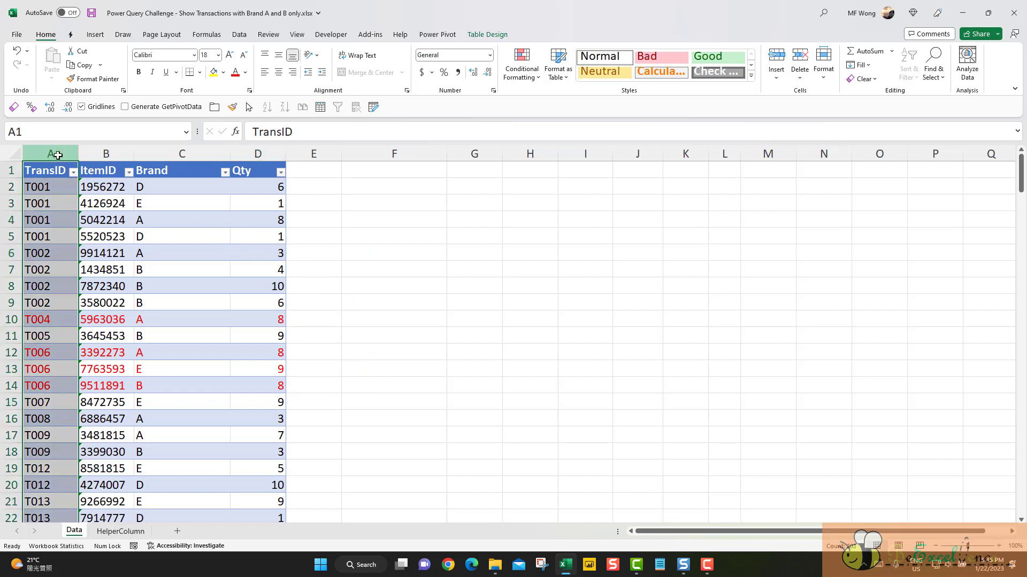
pyautogui.click(102, 154)
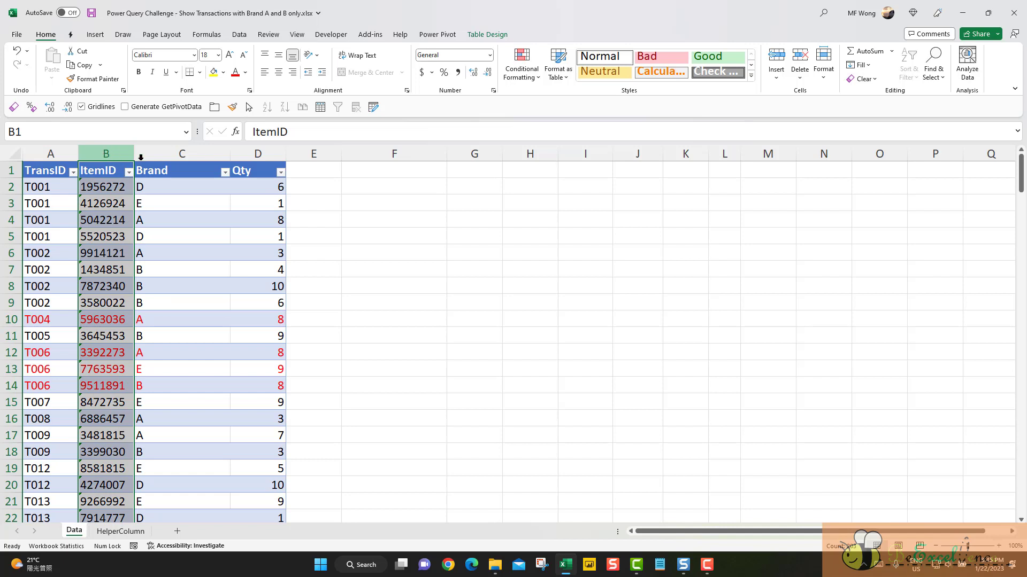
pyautogui.click(168, 156)
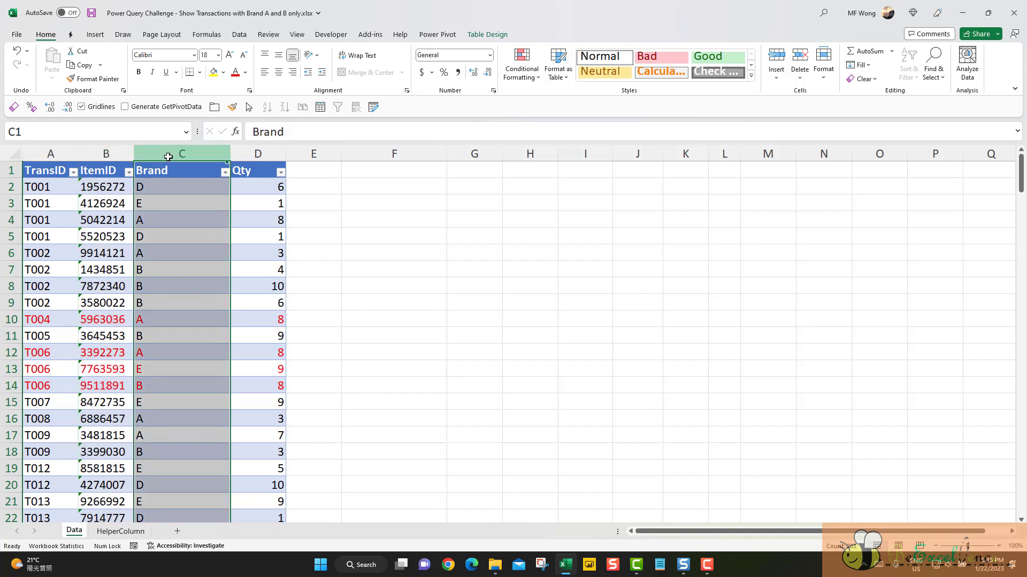
pyautogui.click(159, 235)
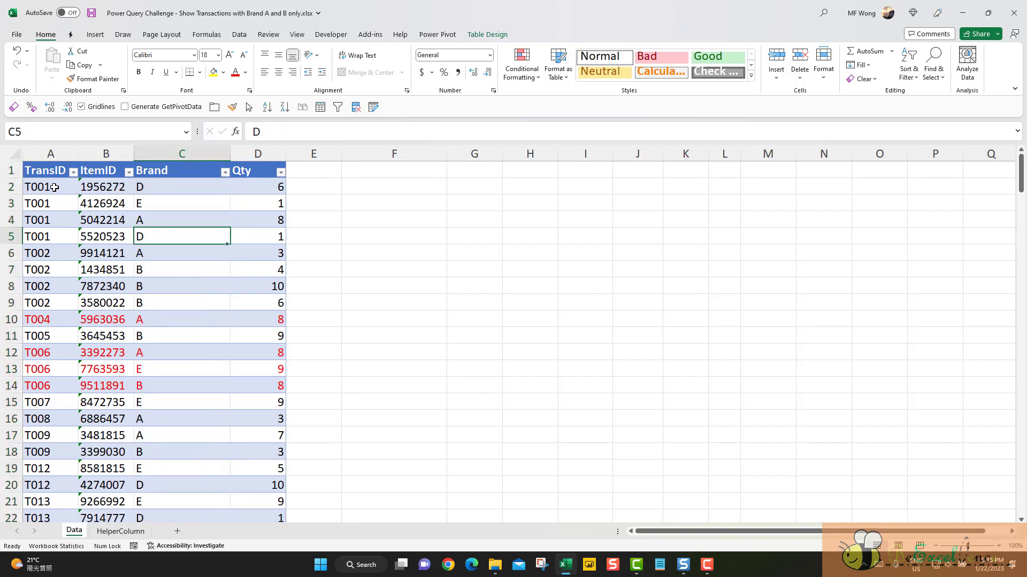
# - Examine the rows of transaction T001 and the brand in each of them
pyautogui.moveTo(54, 187); pyautogui.dragTo(55, 233)
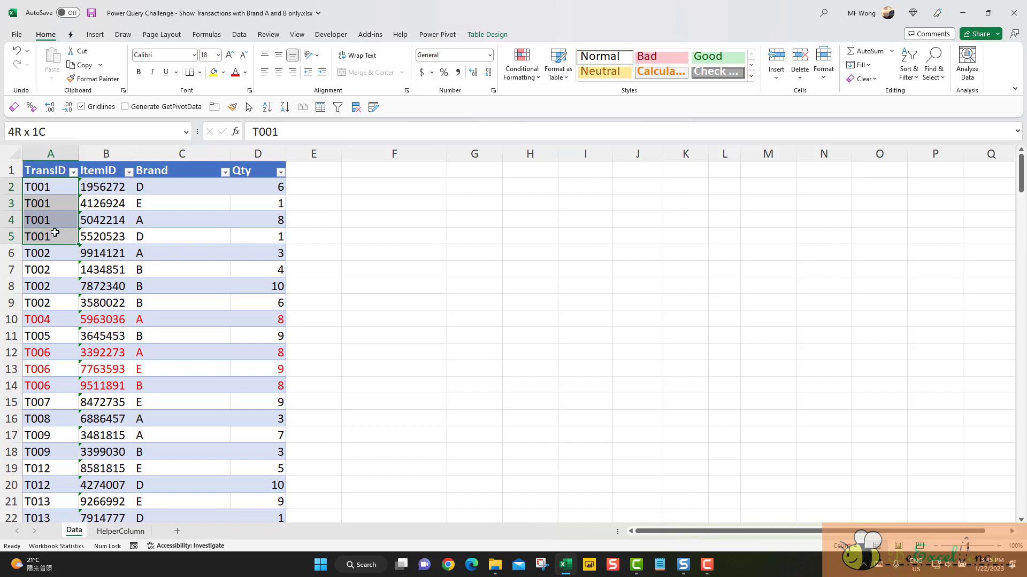
pyautogui.moveTo(55, 233); pyautogui.dragTo(55, 233)
pyautogui.click(43, 184)
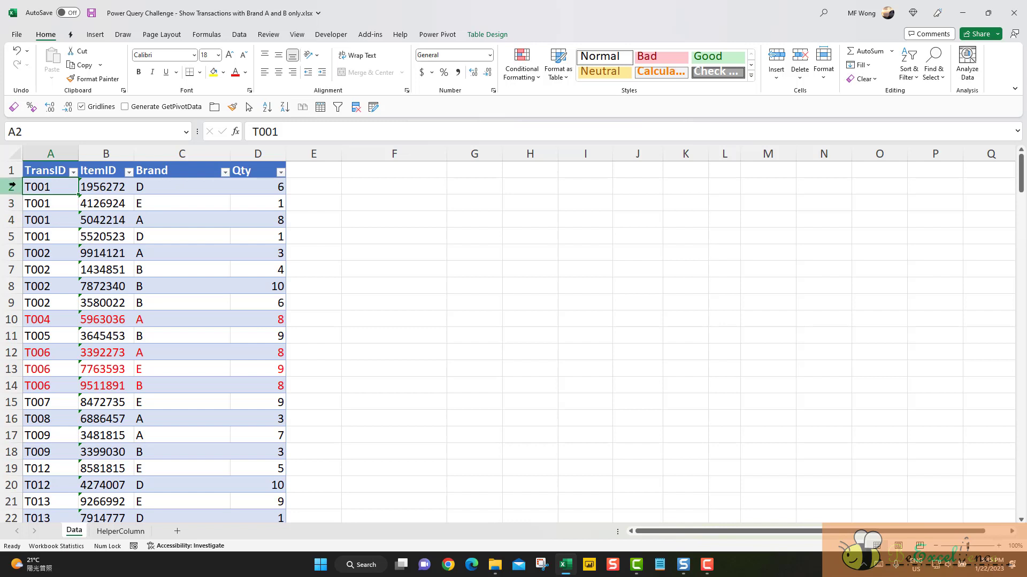
pyautogui.moveTo(11, 186); pyautogui.dragTo(13, 235)
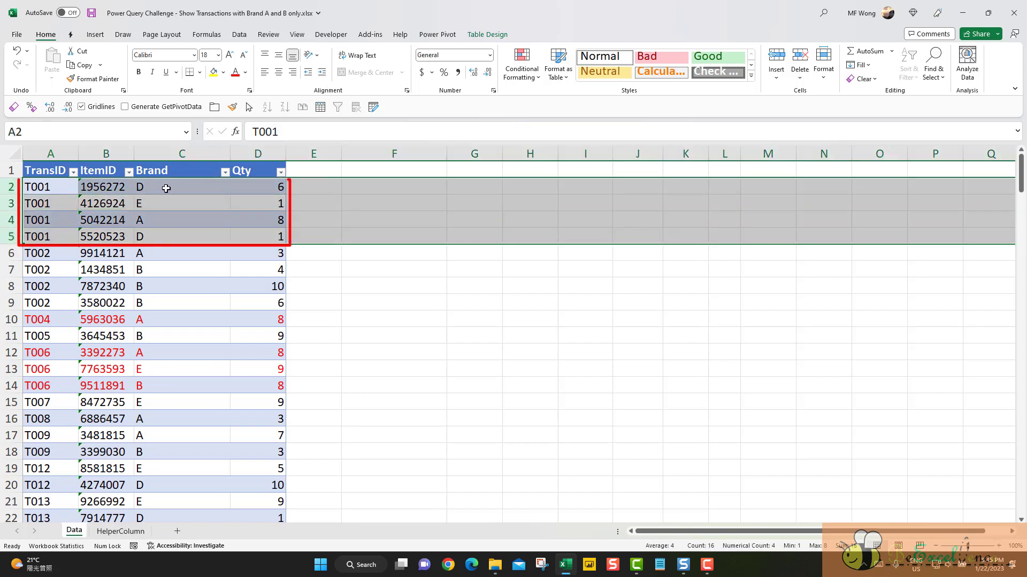
pyautogui.click(169, 219)
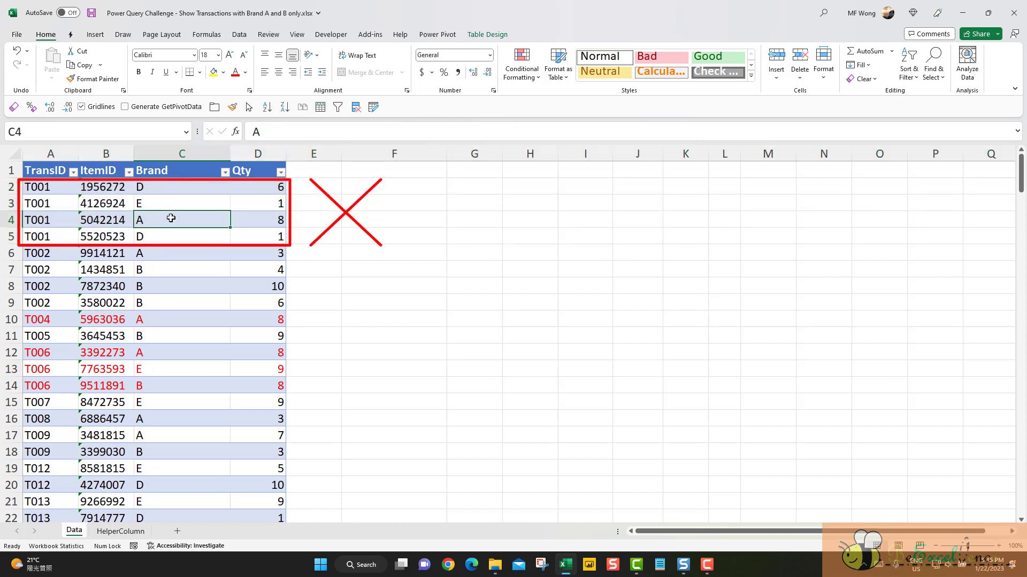
pyautogui.click(172, 237)
pyautogui.click(175, 206)
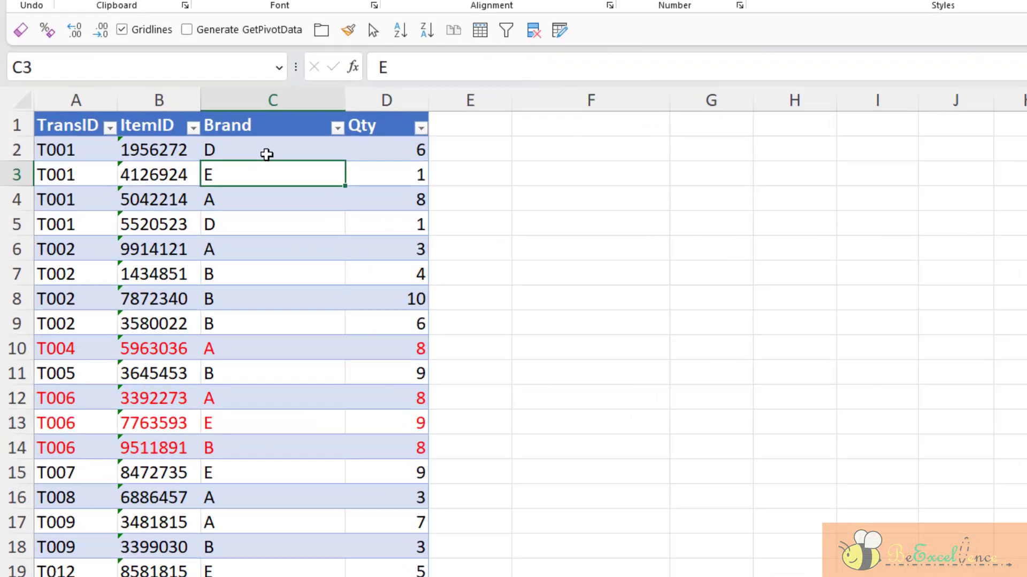
pyautogui.click(177, 191)
pyautogui.click(448, 86)
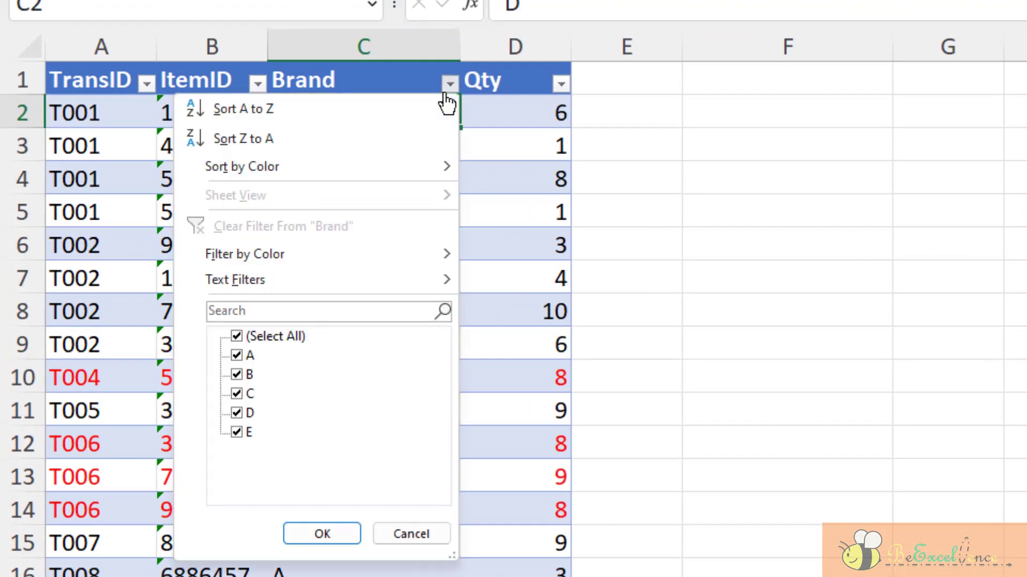
pyautogui.click(236, 336)
pyautogui.click(236, 355)
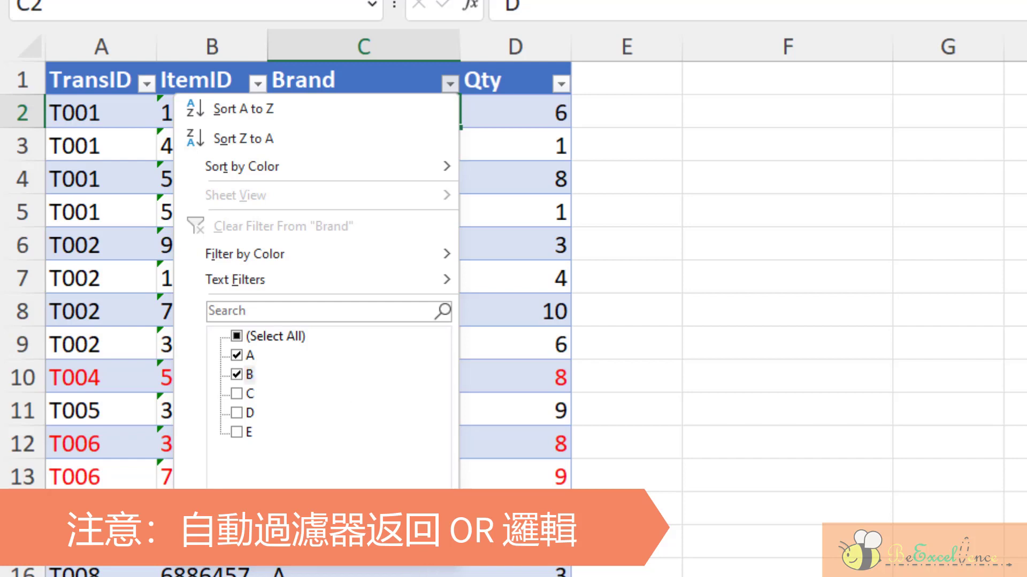
pyautogui.click(421, 550)
# - Examine the red rows of transactions T004 and T006, comparing the brands they contain
pyautogui.click(19, 374)
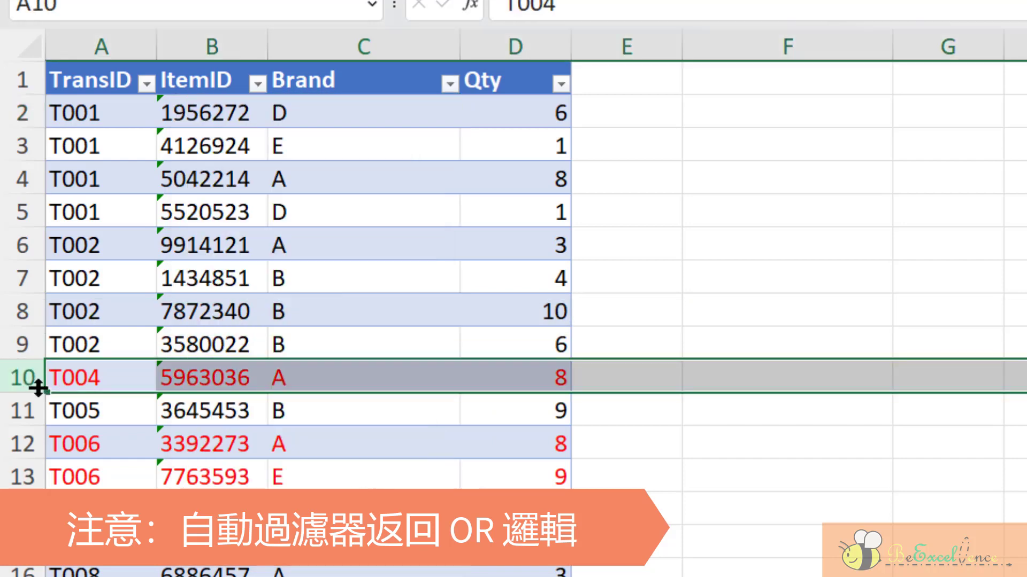
pyautogui.moveTo(15, 448); pyautogui.dragTo(18, 506)
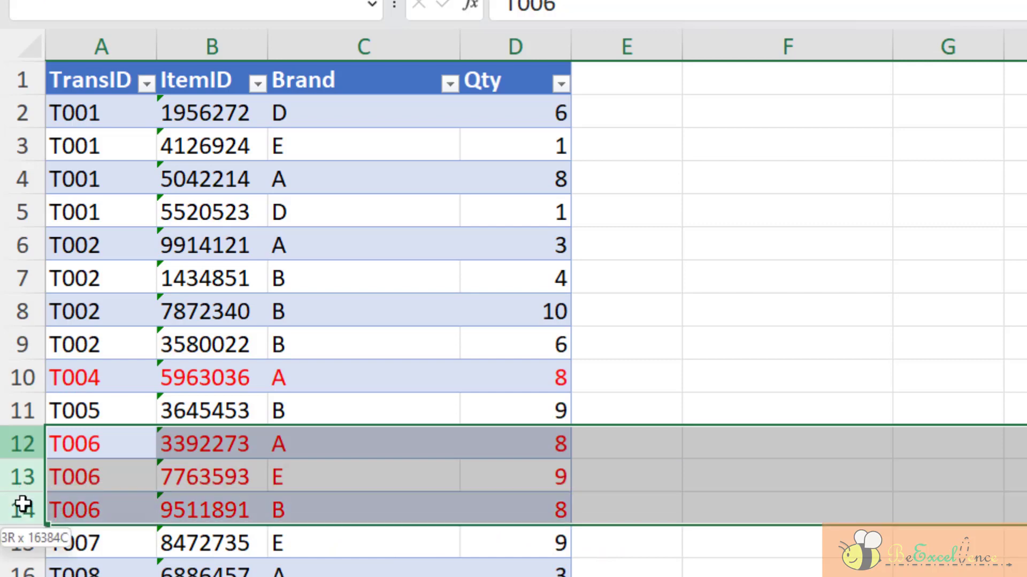
pyautogui.click(184, 503)
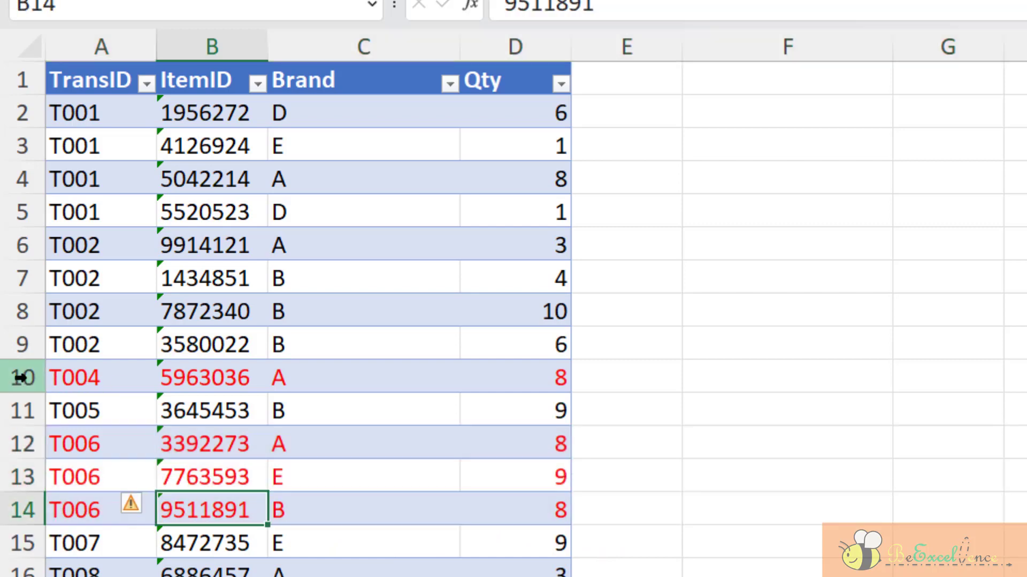
pyautogui.click(22, 378)
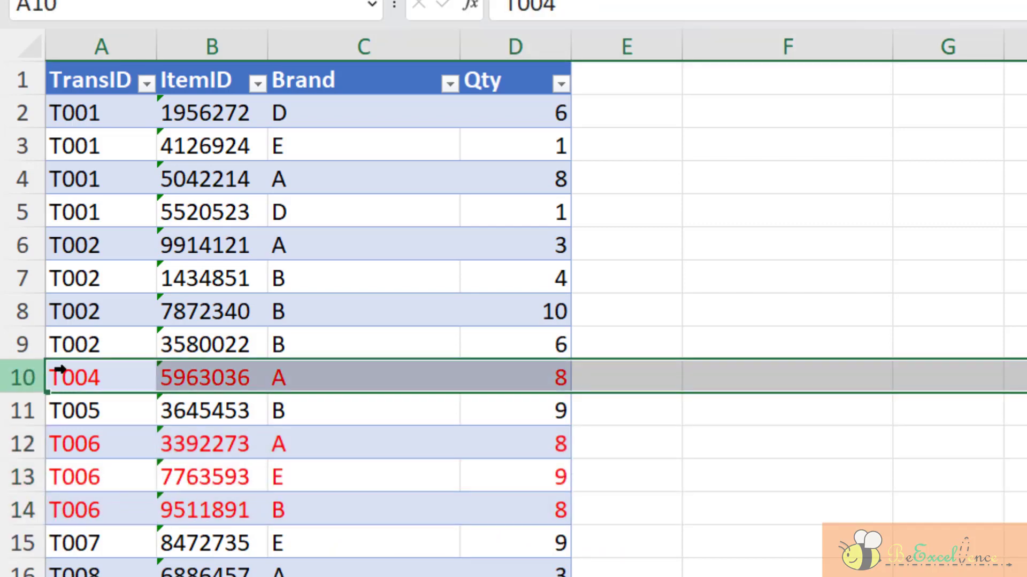
pyautogui.click(310, 378)
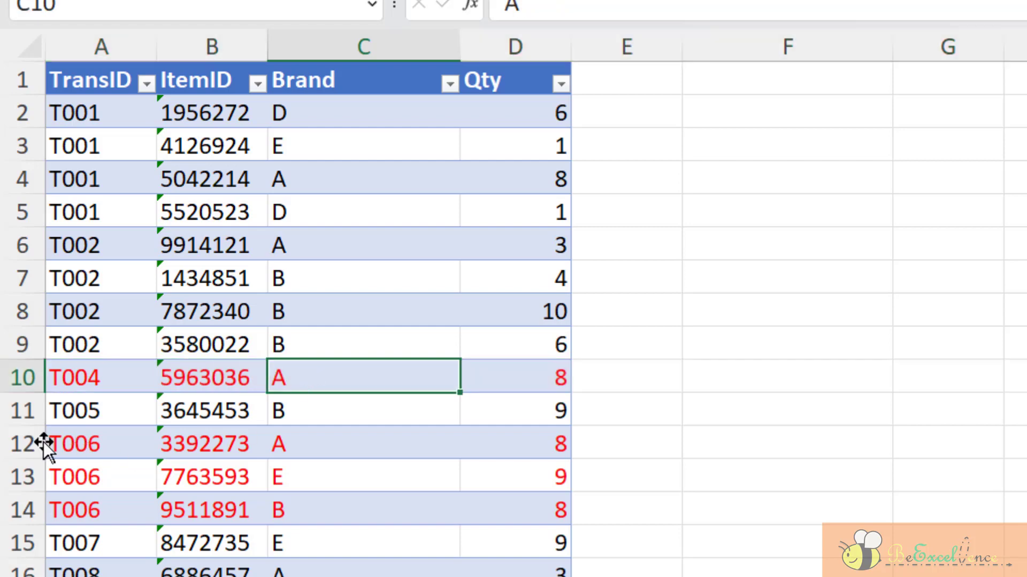
pyautogui.moveTo(21, 444); pyautogui.dragTo(22, 508)
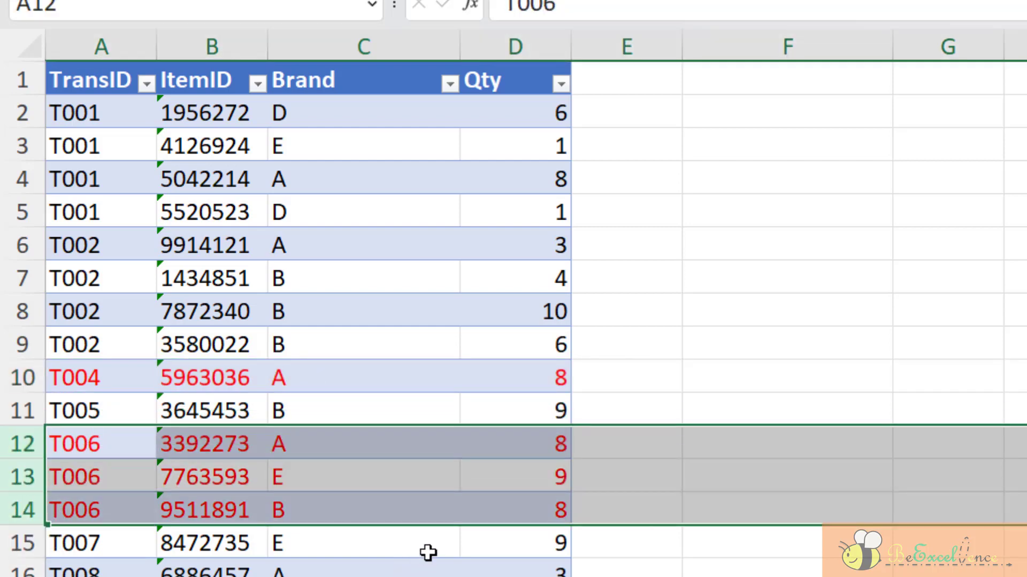
pyautogui.click(390, 456)
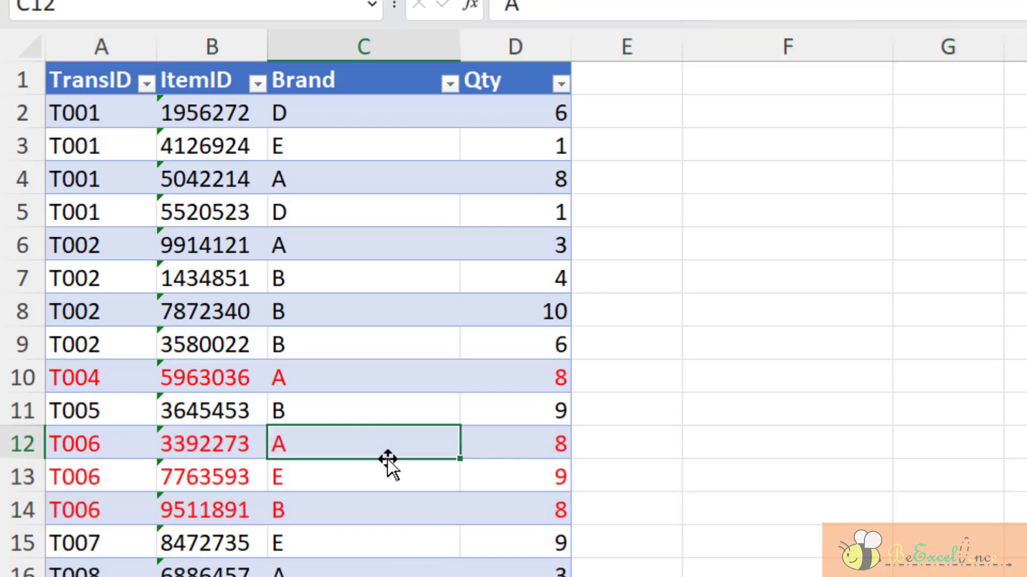
pyautogui.click(385, 514)
pyautogui.click(389, 484)
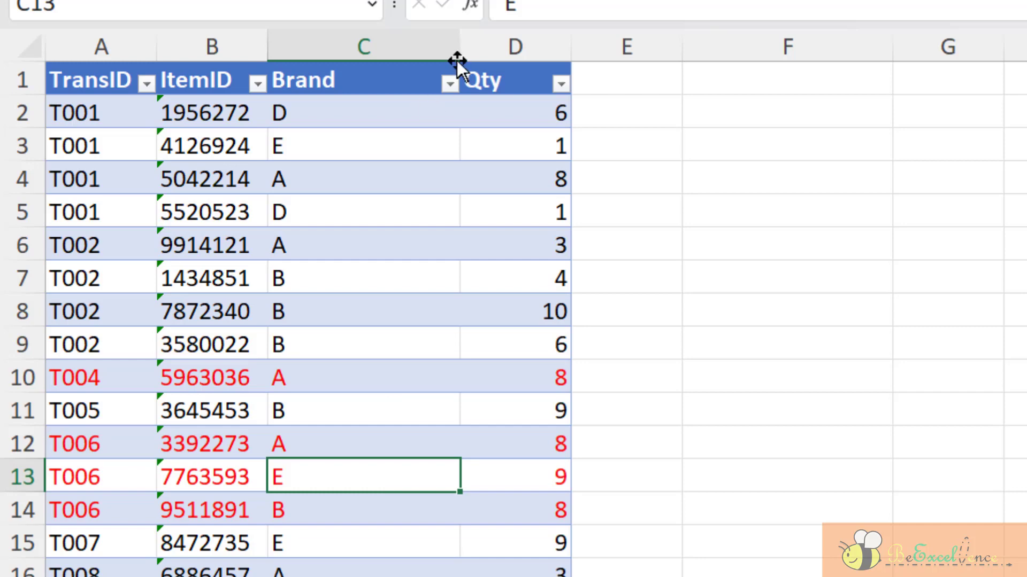
# - Filter the Brand column to A and B only, and inspect the T004 and T006 rows
pyautogui.click(450, 84)
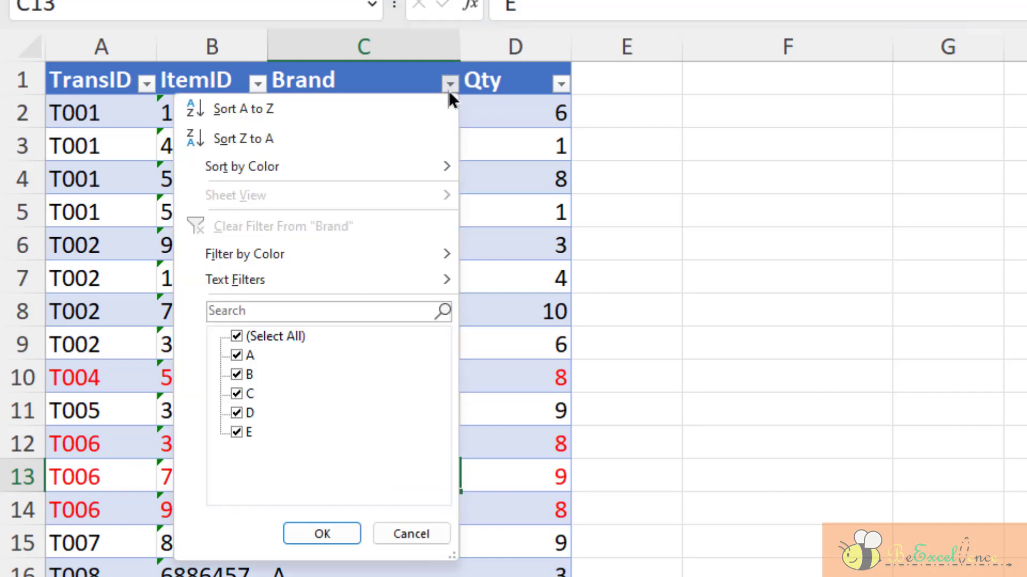
pyautogui.click(245, 329)
pyautogui.click(237, 354)
pyautogui.click(238, 373)
pyautogui.click(338, 531)
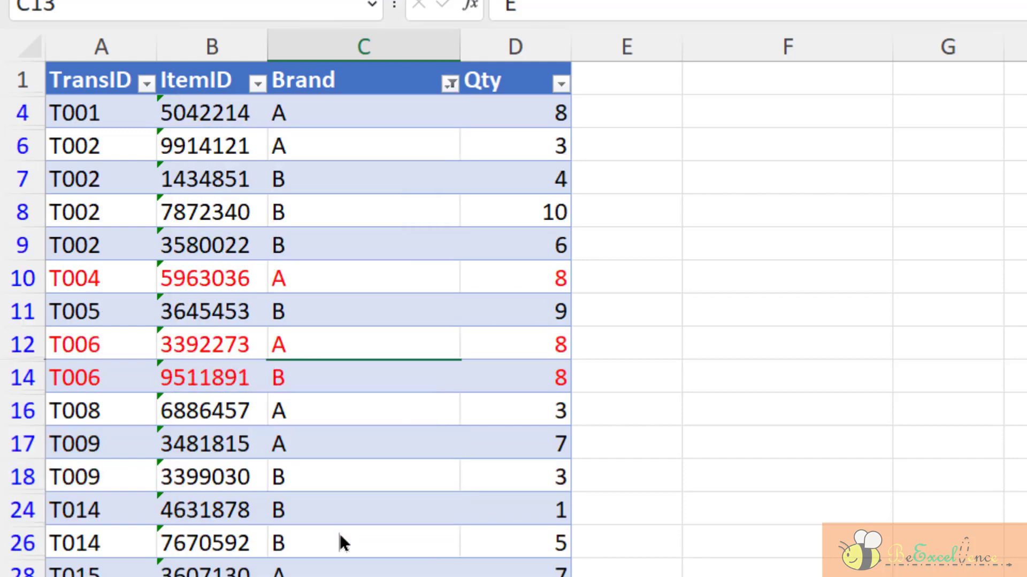
pyautogui.click(39, 274)
pyautogui.moveTo(24, 345); pyautogui.dragTo(40, 378)
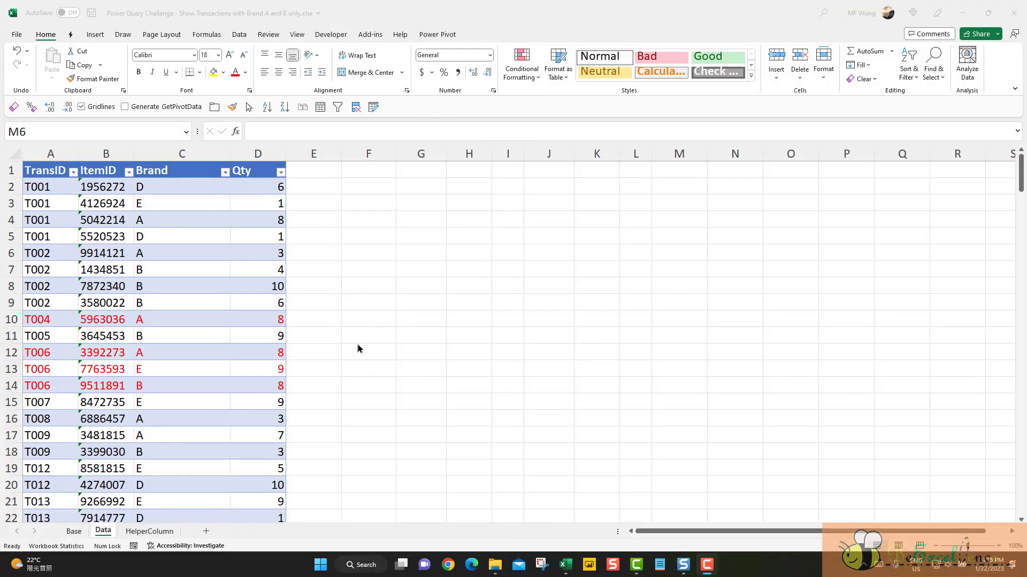
# - Load the transaction table from the Data sheet into Power Query
pyautogui.click(202, 255)
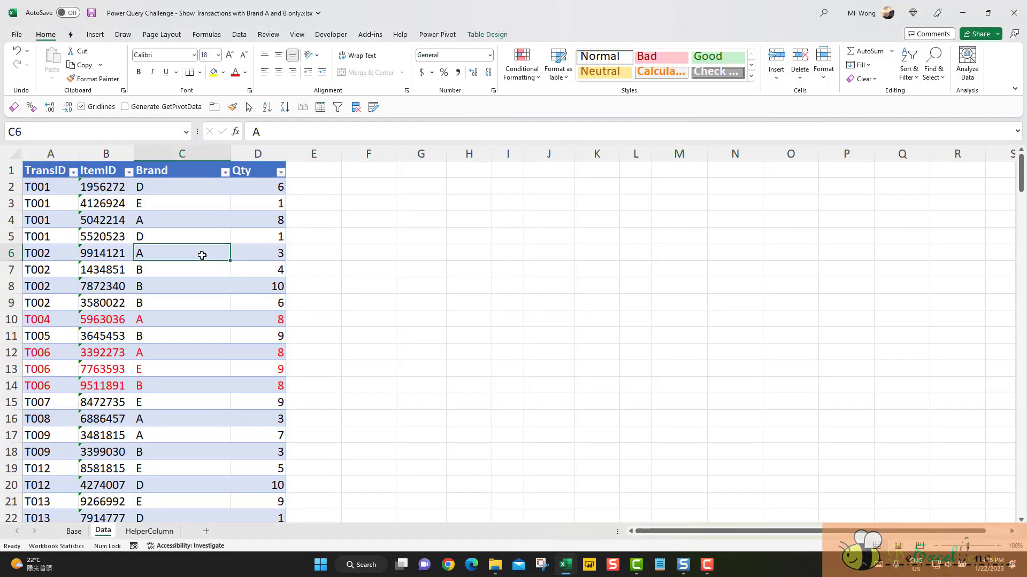
pyautogui.click(236, 35)
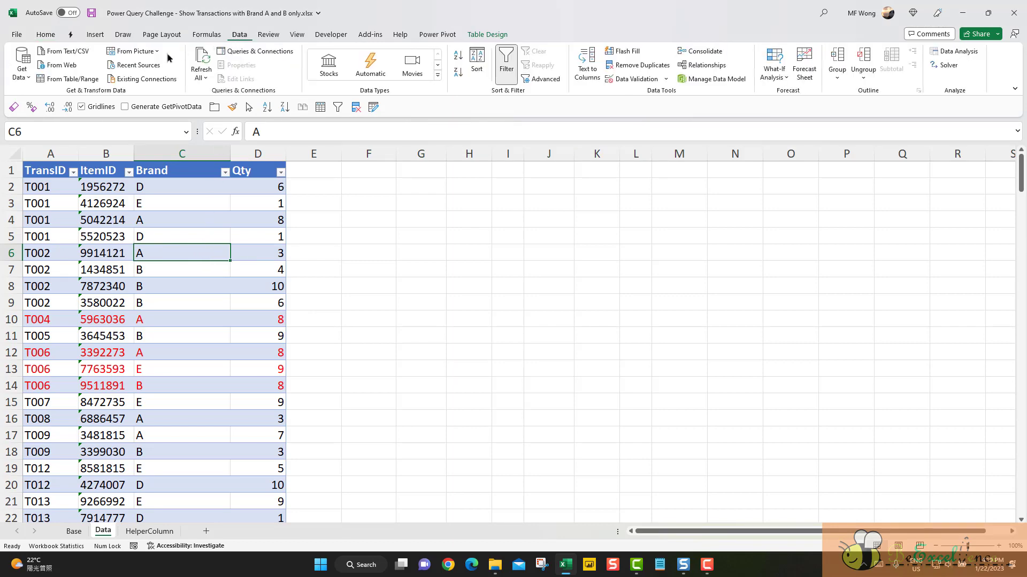
pyautogui.click(84, 79)
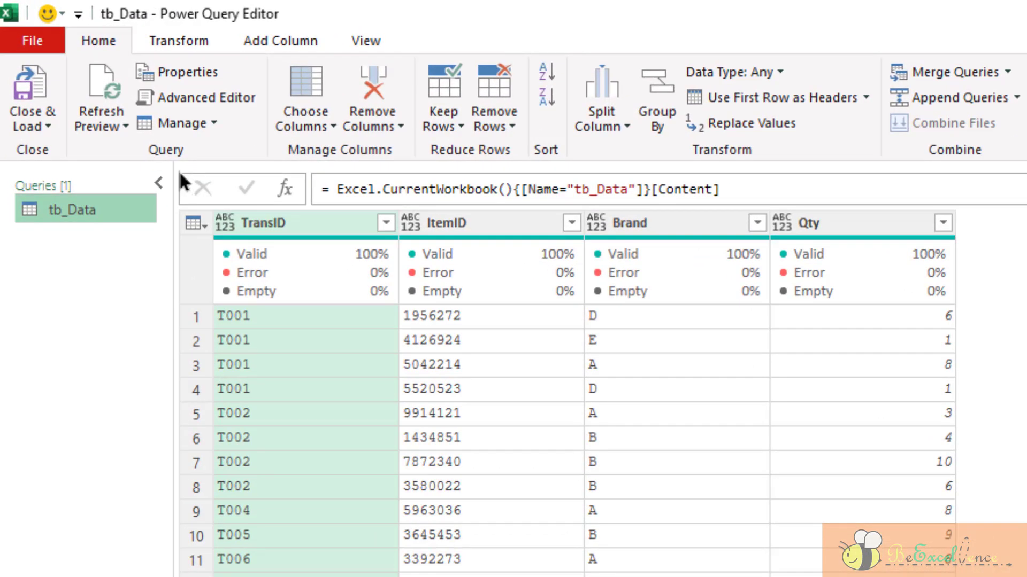
# - Rename the tb_Data query as Base
pyautogui.rightClick(112, 209)
pyautogui.click(191, 307)
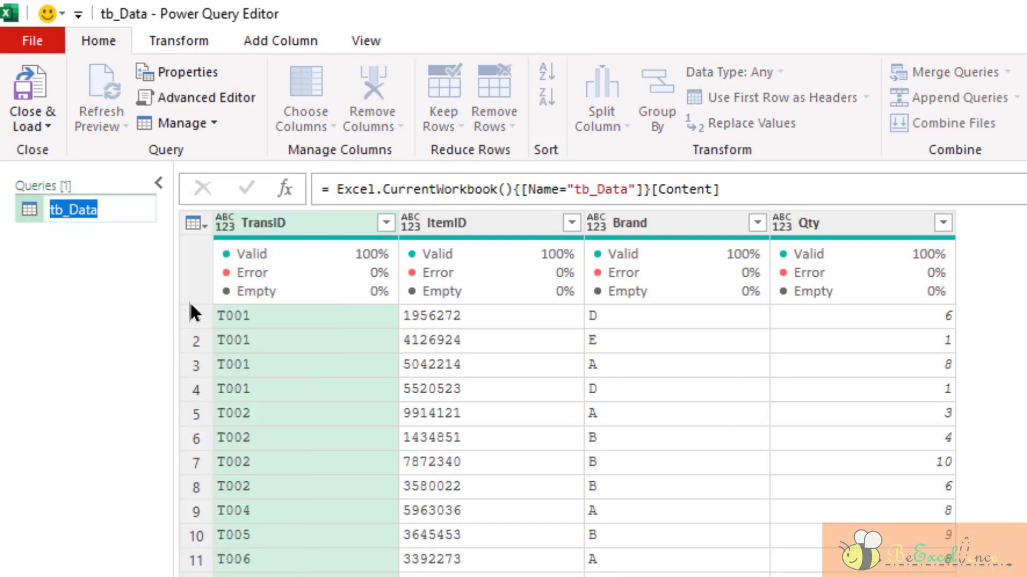
pyautogui.write('Base')
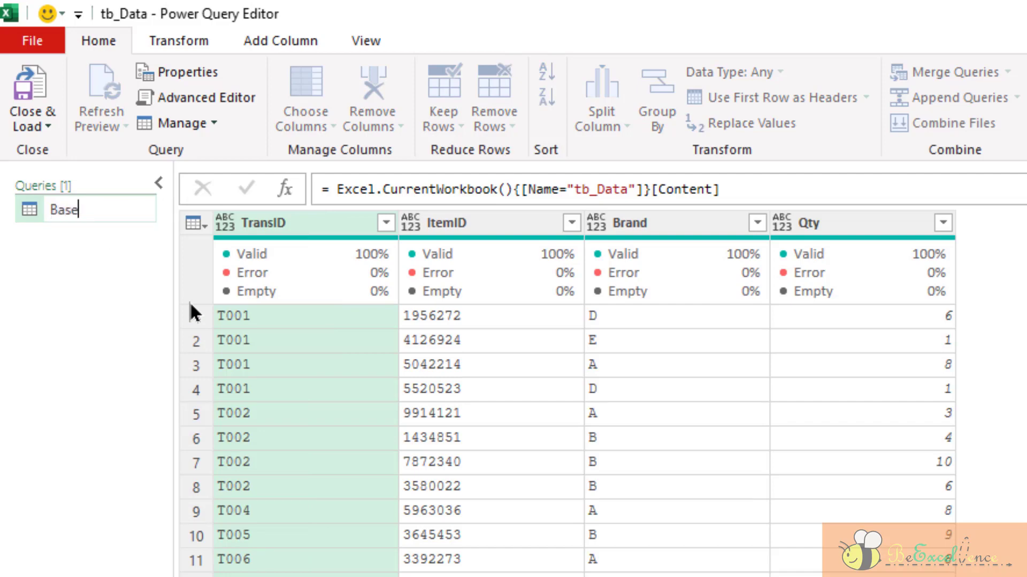
pyautogui.press('Return')
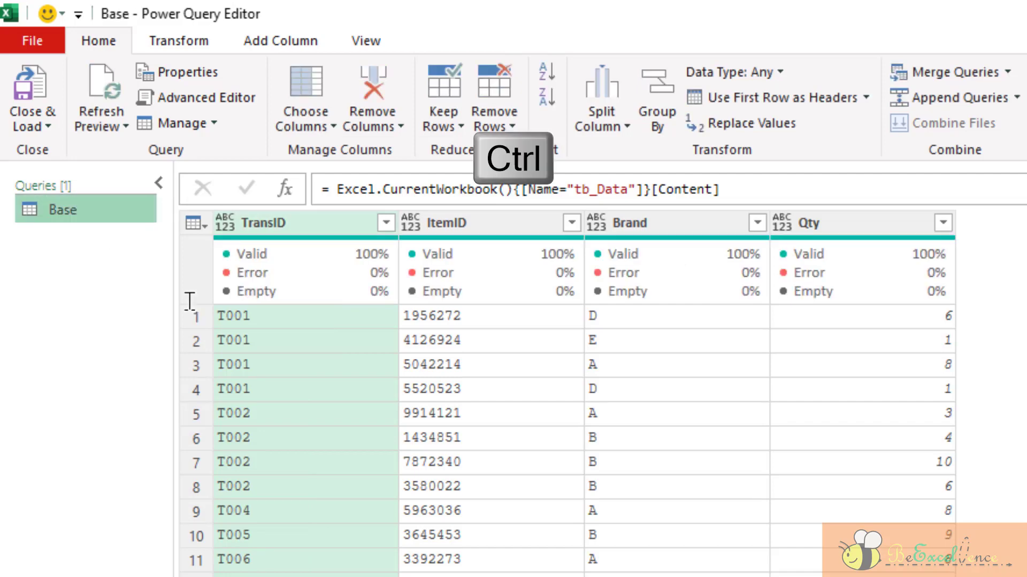
# - Set the data type of TransID, ItemID and Brand to Text, and of Qty to Whole Number
pyautogui.keyDown('ctrl'); pyautogui.click(645, 223); pyautogui.keyUp('ctrl')
pyautogui.click(597, 224)
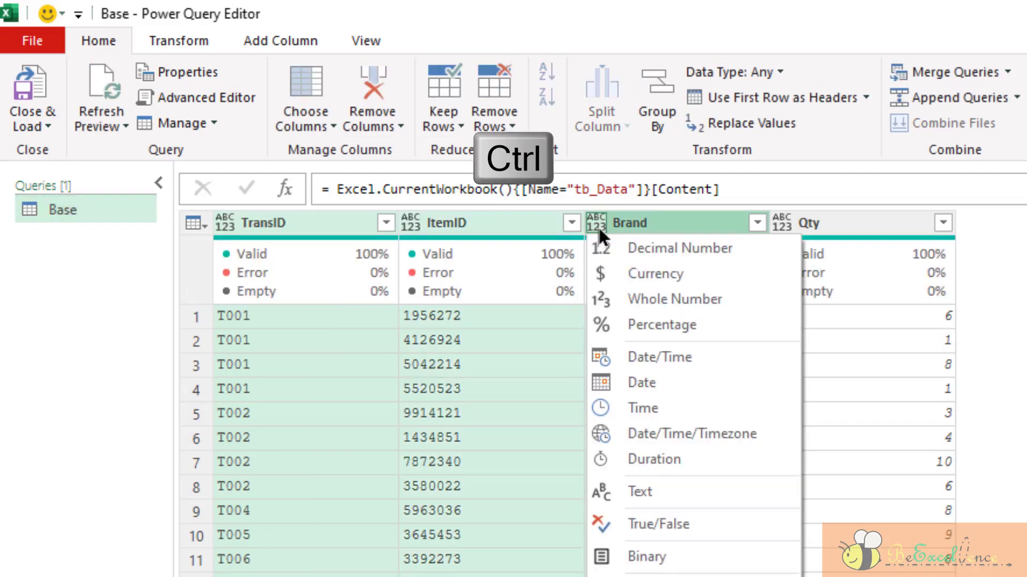
pyautogui.click(660, 492)
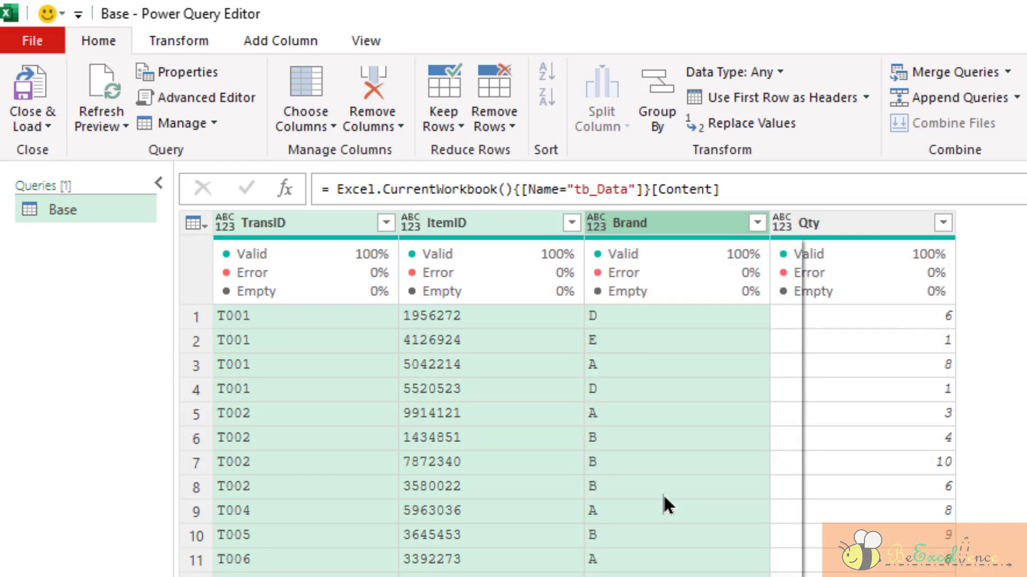
pyautogui.click(836, 221)
pyautogui.click(792, 222)
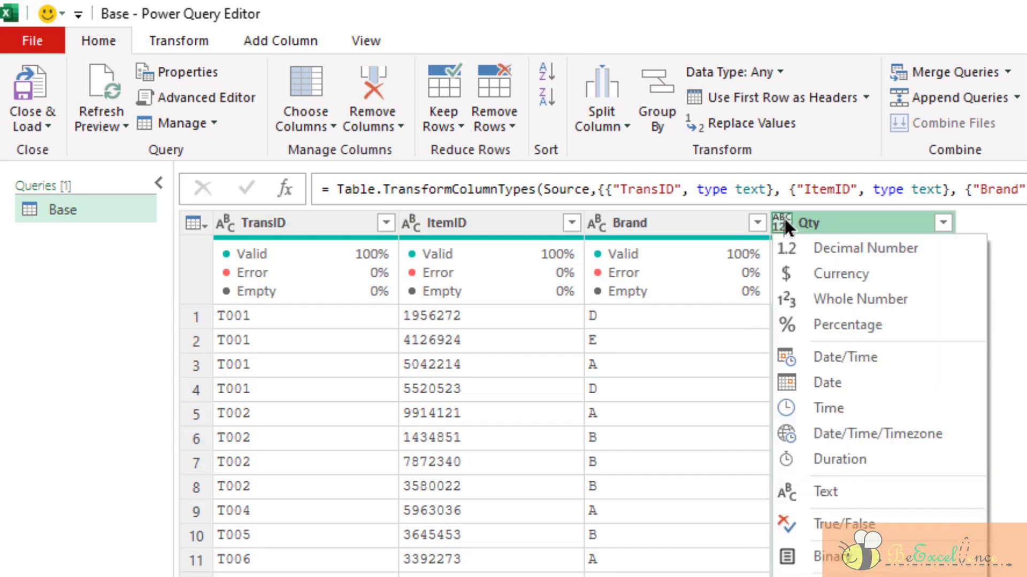
pyautogui.click(874, 301)
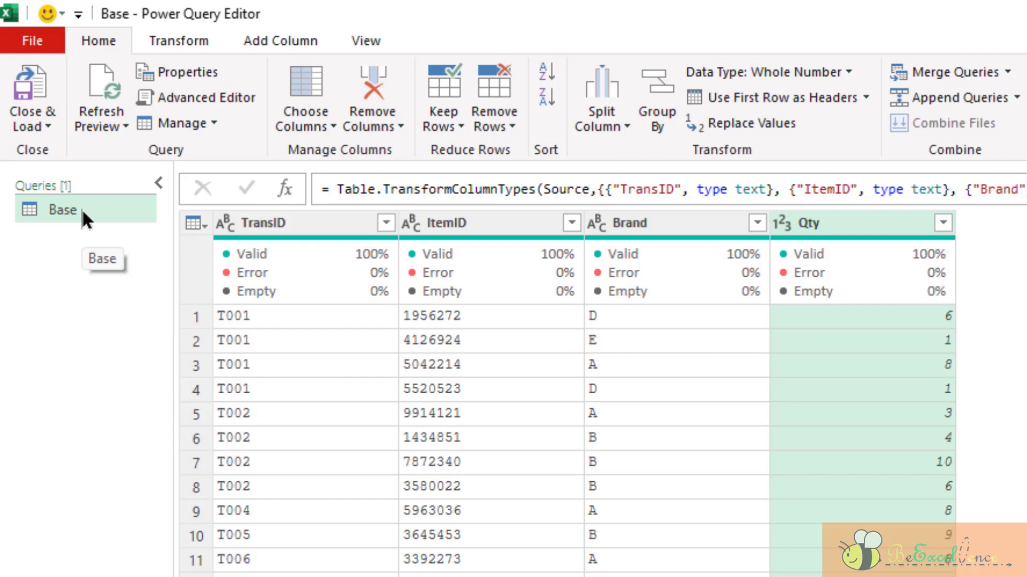
pyautogui.moveTo(288, 293)
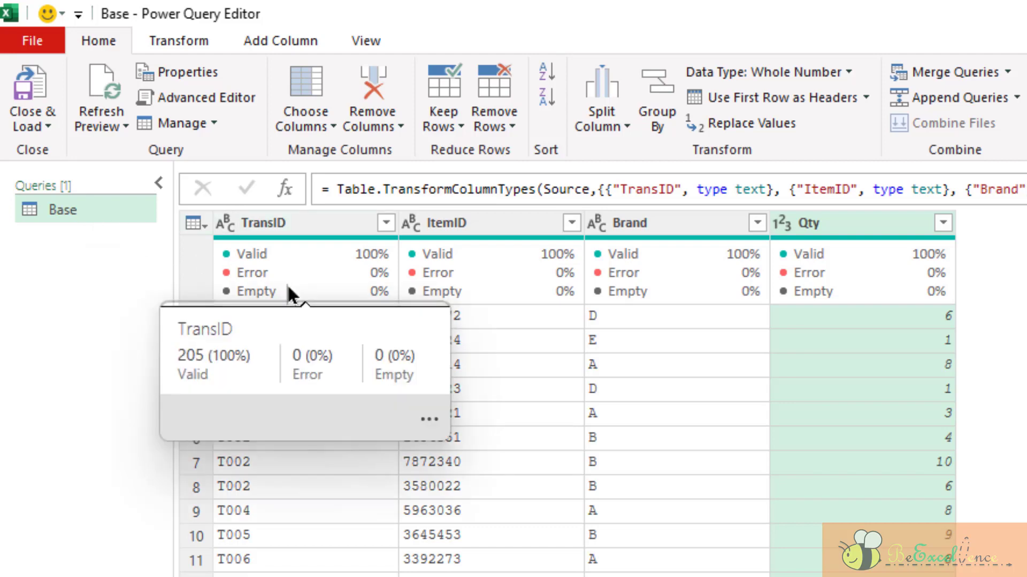
# - Duplicate the Base query and rename the copy as Result
pyautogui.rightClick(81, 206)
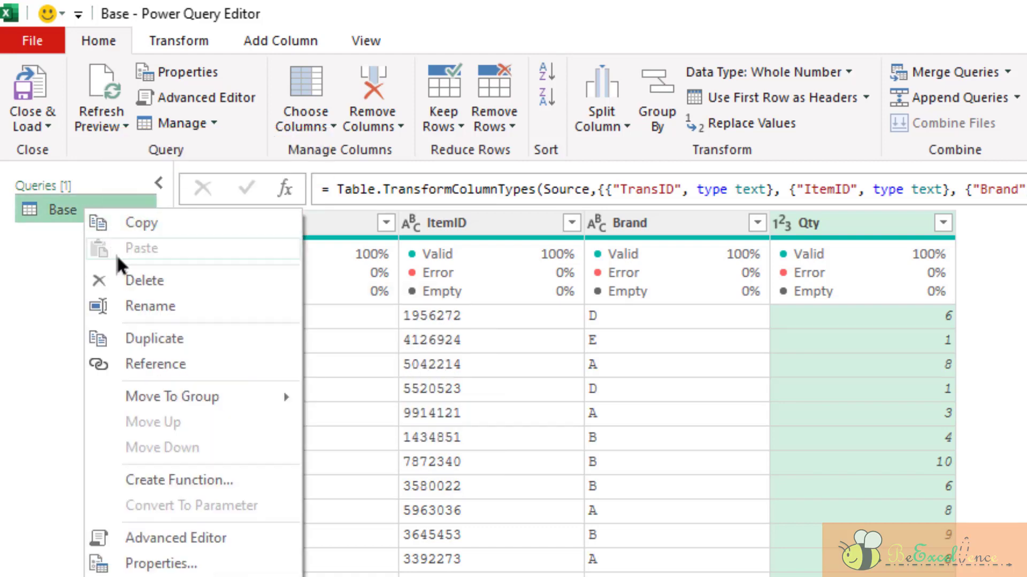
pyautogui.click(171, 338)
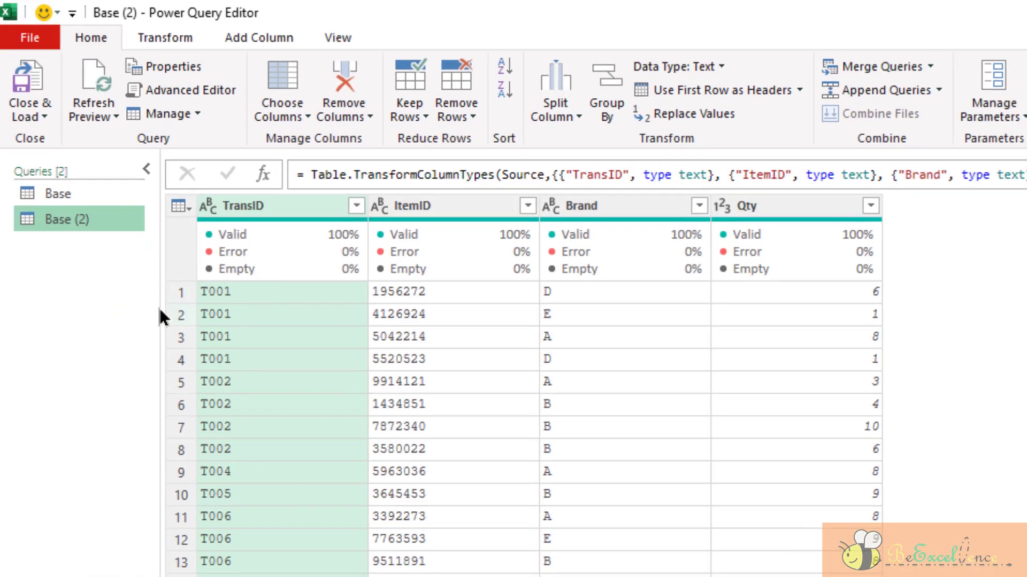
pyautogui.moveTo(950, 132); pyautogui.dragTo(883, 133)
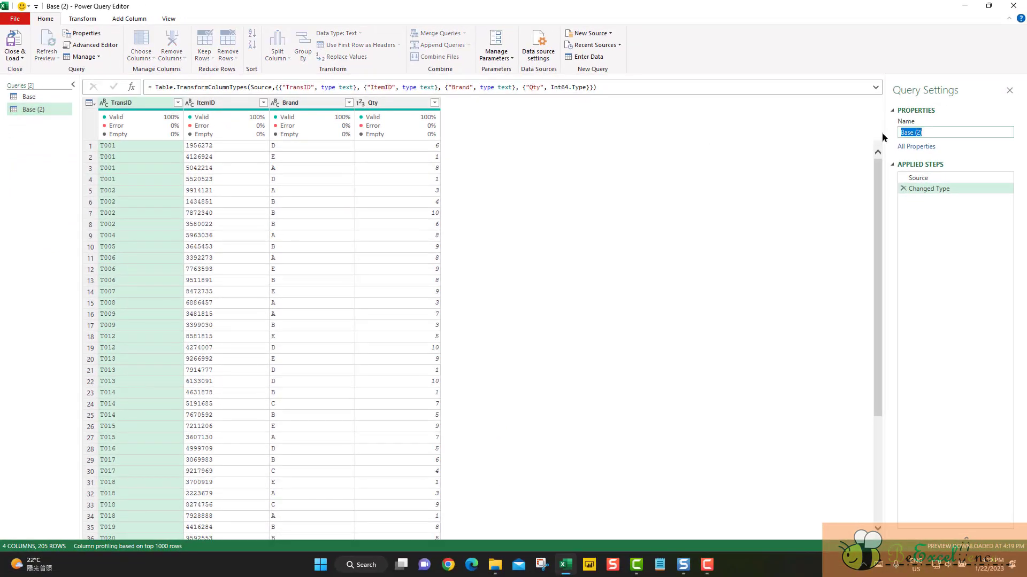
pyautogui.write('Result')
pyautogui.press('Return')
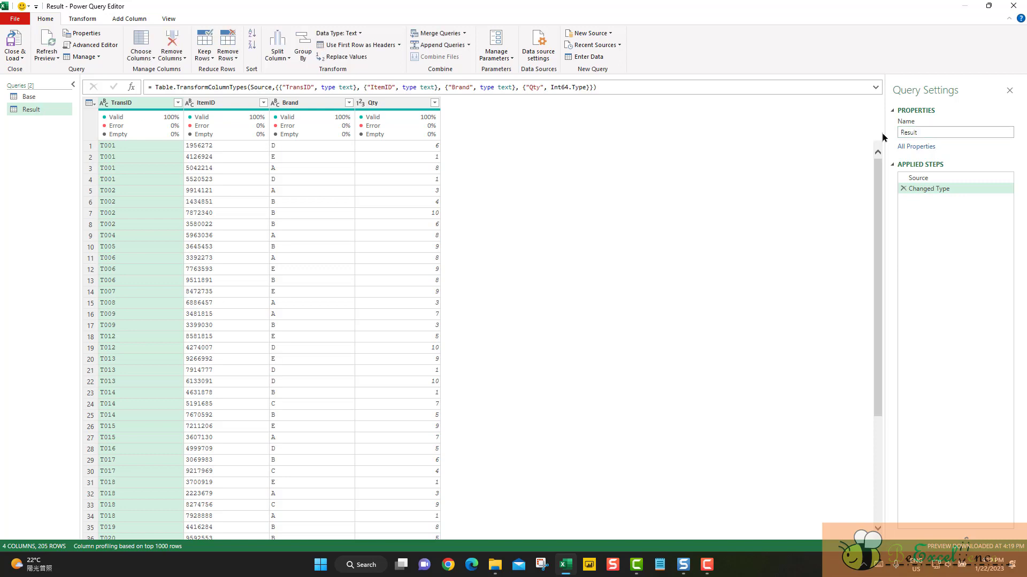
# - Group the Result query by TransID with the All Rows operation, keeping Count as the new column name
pyautogui.click(134, 146)
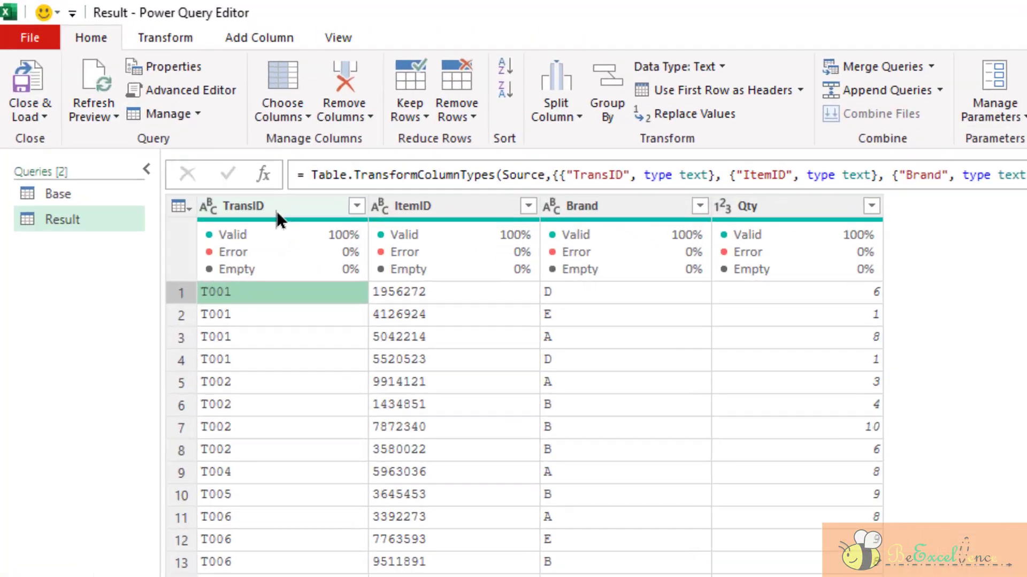
pyautogui.click(137, 104)
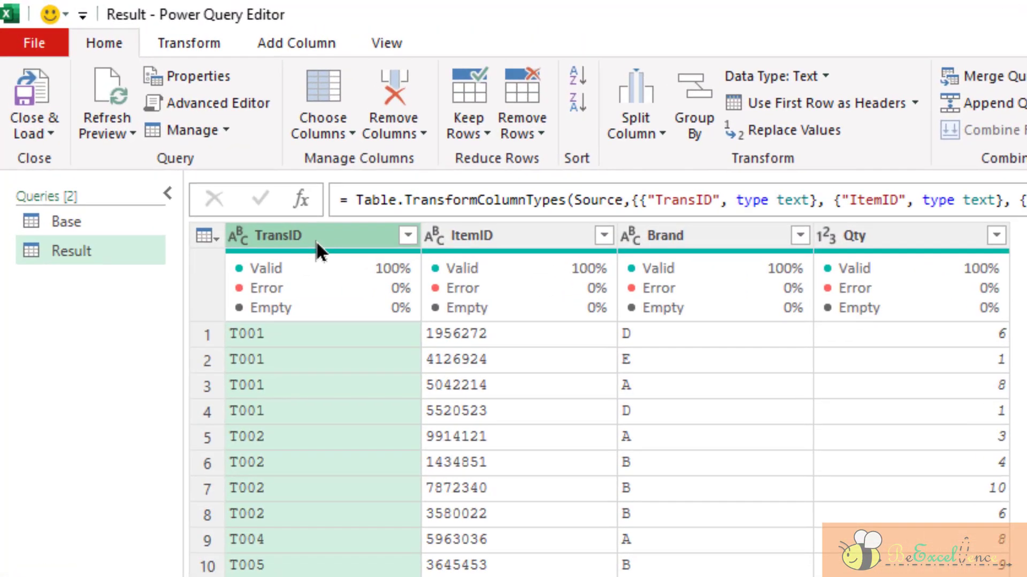
pyautogui.click(202, 42)
pyautogui.click(34, 110)
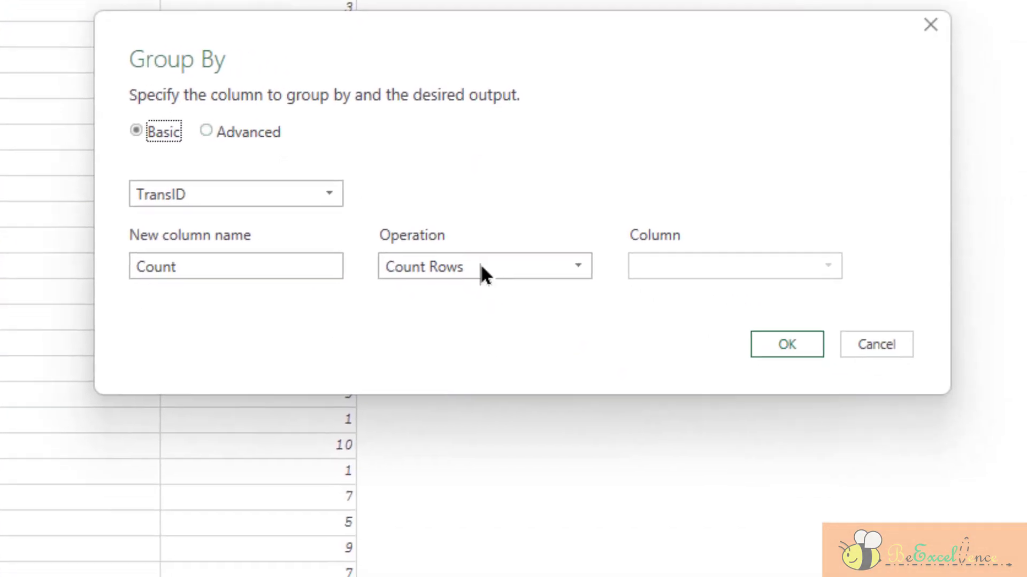
pyautogui.click(481, 268)
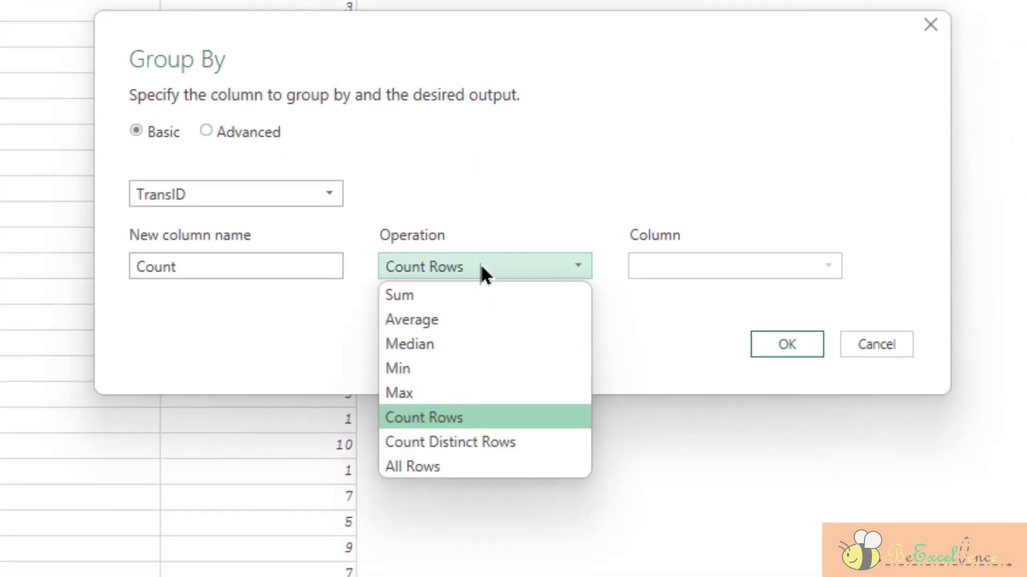
pyautogui.click(506, 469)
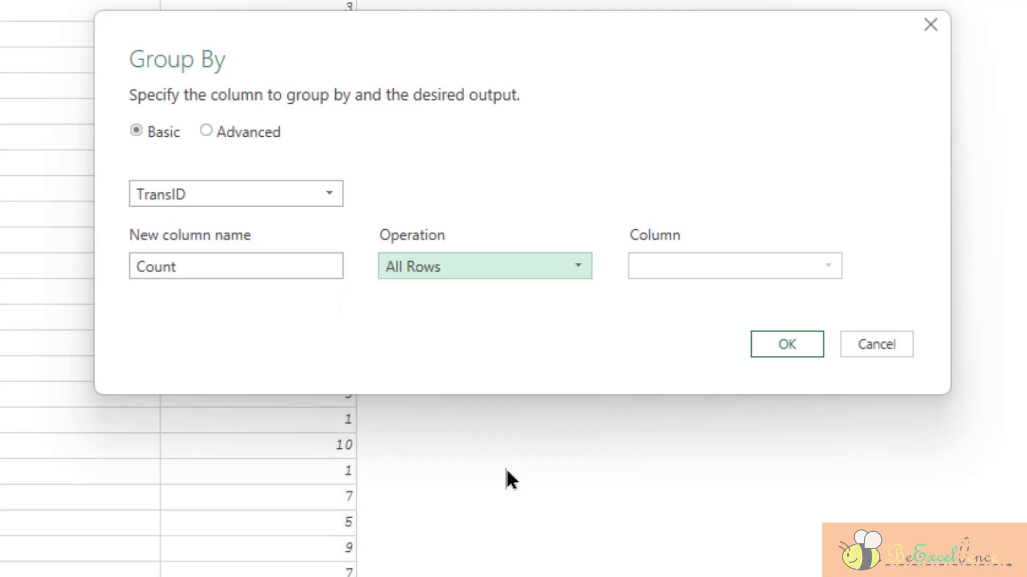
pyautogui.click(770, 339)
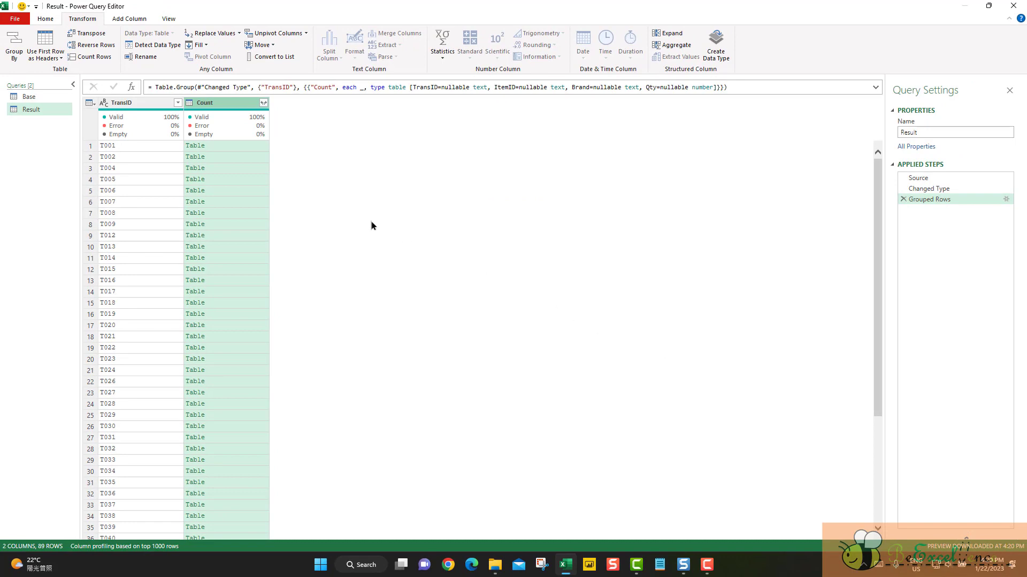
# - Look through the grouped TransID values from T001 to T007
pyautogui.click(119, 103)
pyautogui.click(120, 145)
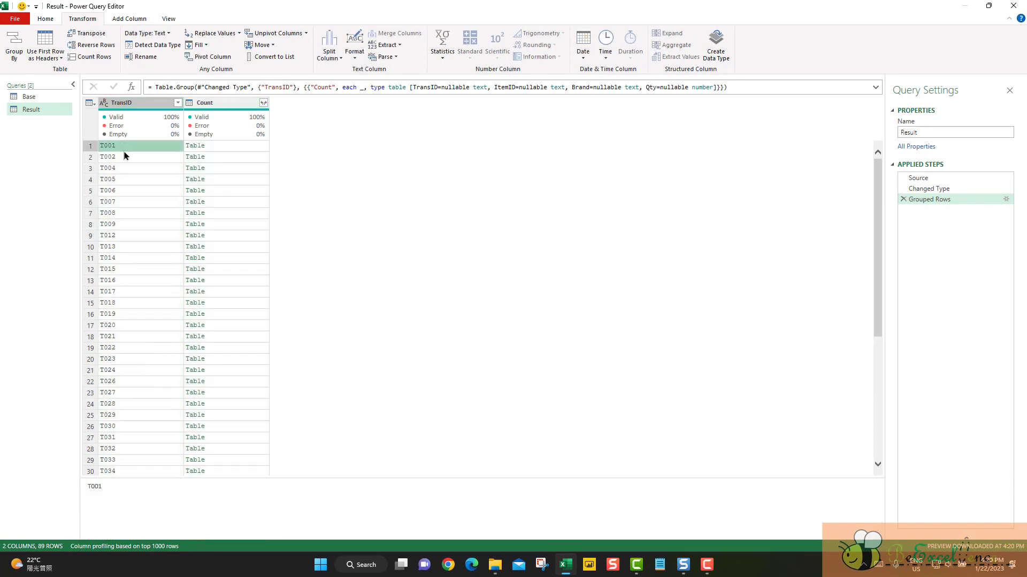
pyautogui.click(124, 156)
pyautogui.click(128, 169)
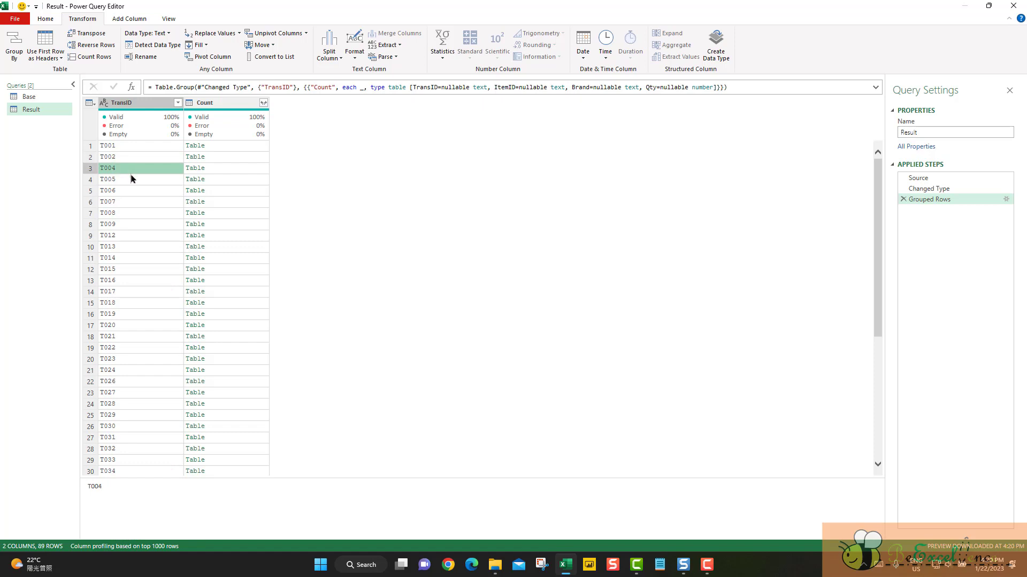
pyautogui.click(132, 180)
pyautogui.click(133, 191)
pyautogui.click(136, 203)
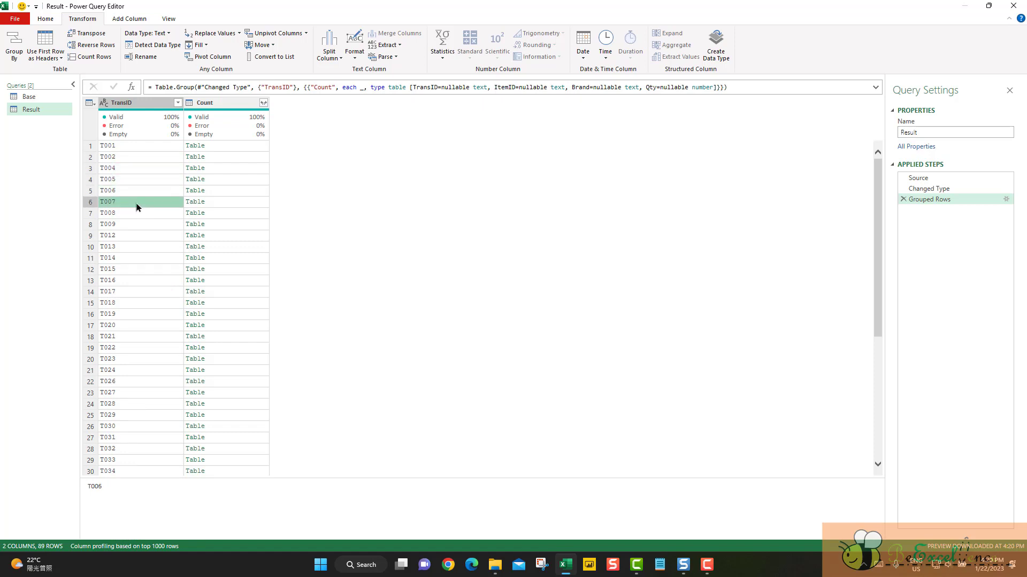
pyautogui.click(116, 144)
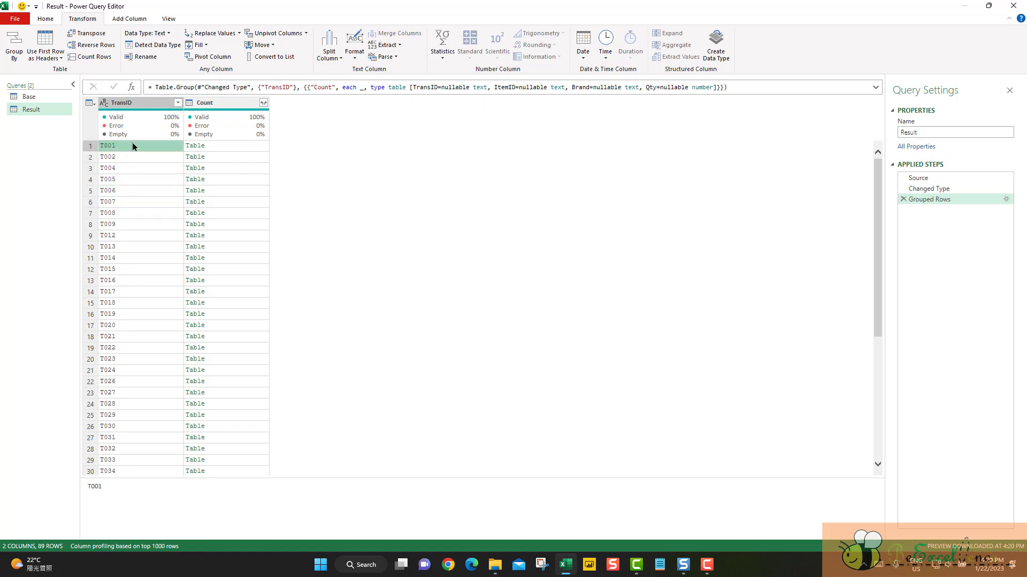
# - Preview the nested tables in the Count column for transactions T001, T002 and T004
pyautogui.click(230, 148)
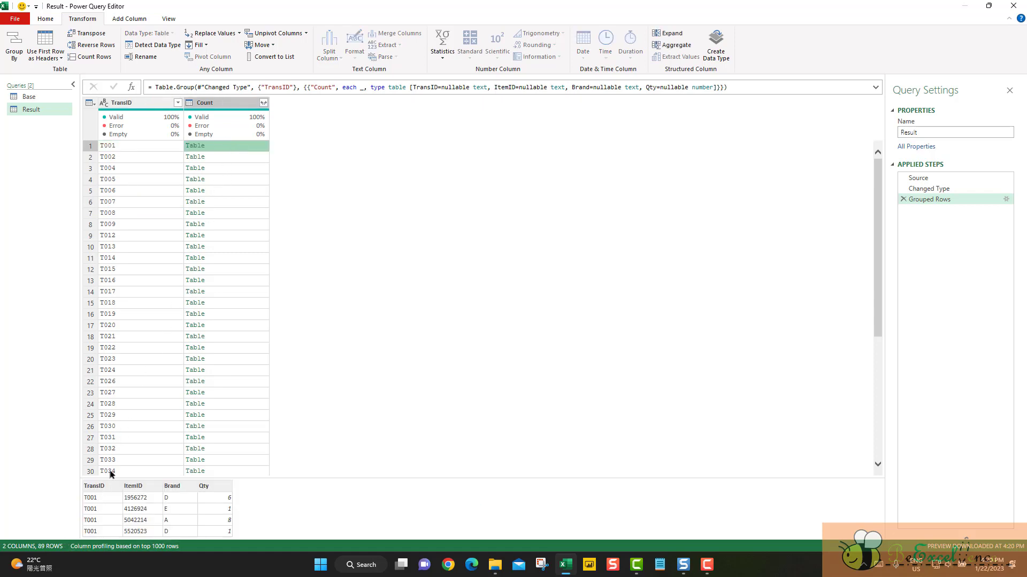
pyautogui.click(242, 157)
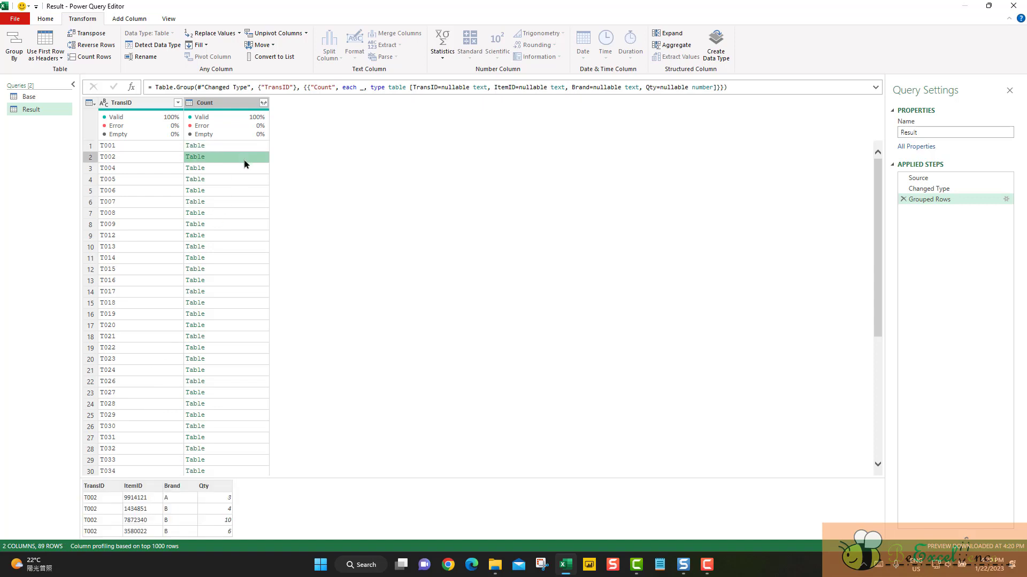
pyautogui.click(246, 169)
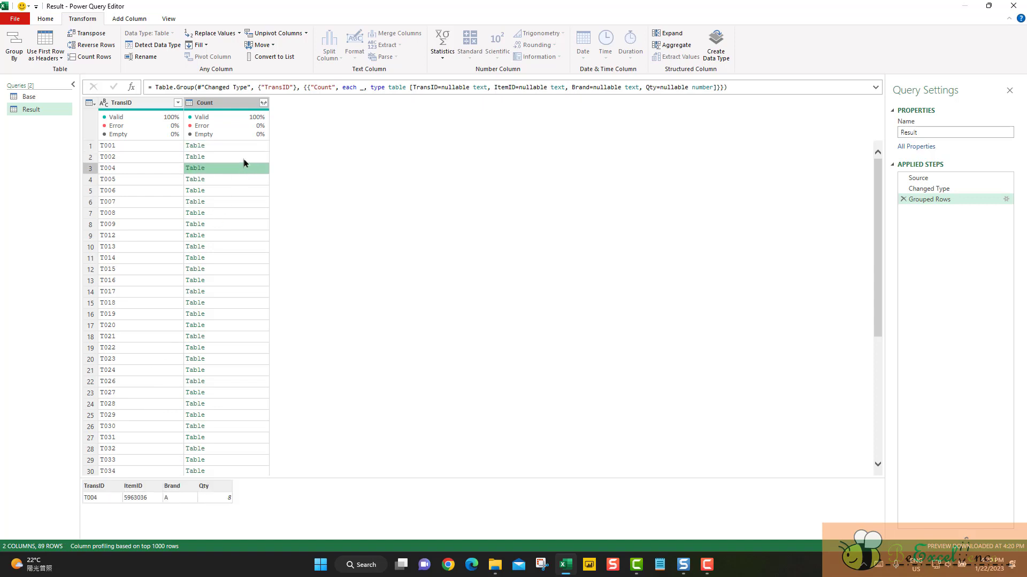
pyautogui.click(241, 146)
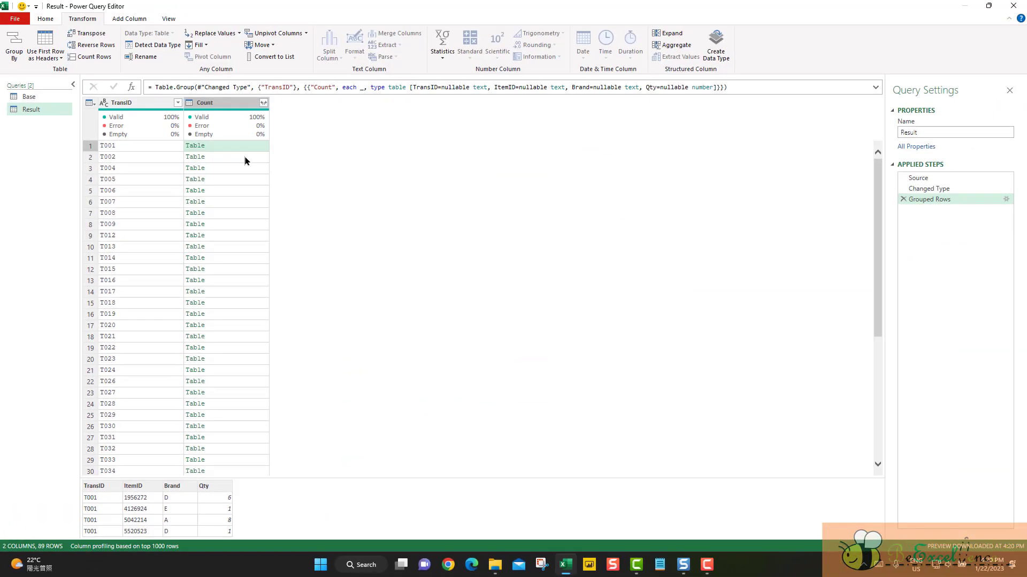
pyautogui.click(244, 155)
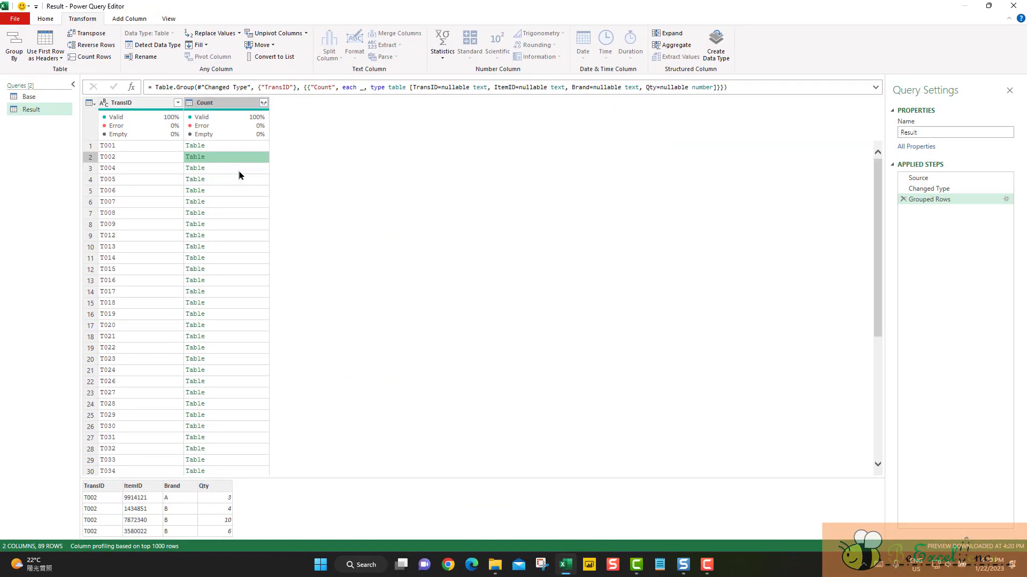
pyautogui.click(239, 169)
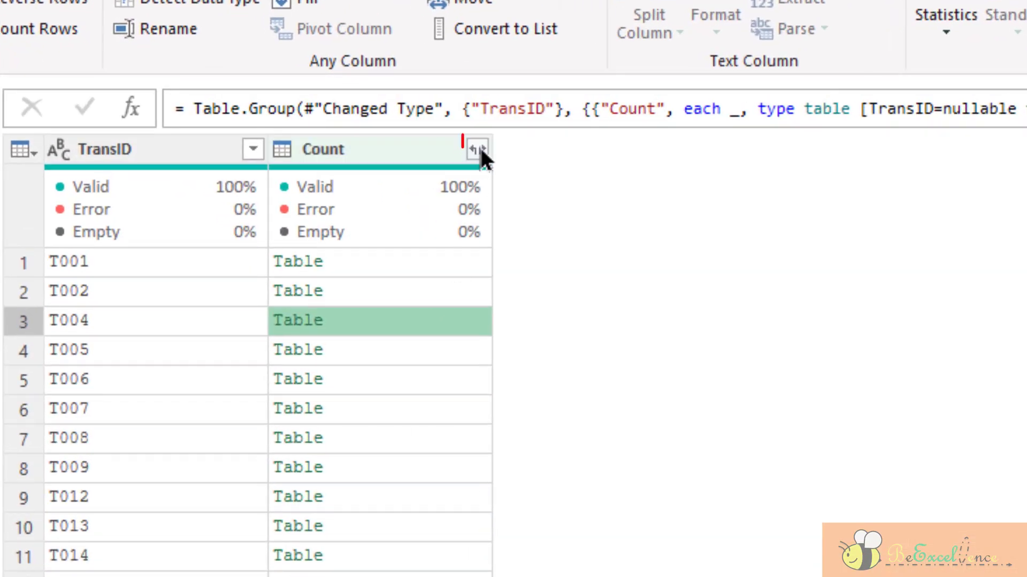
# - Aggregate the nested Count tables to Count of Brand, without the original column name as prefix
pyautogui.click(478, 149)
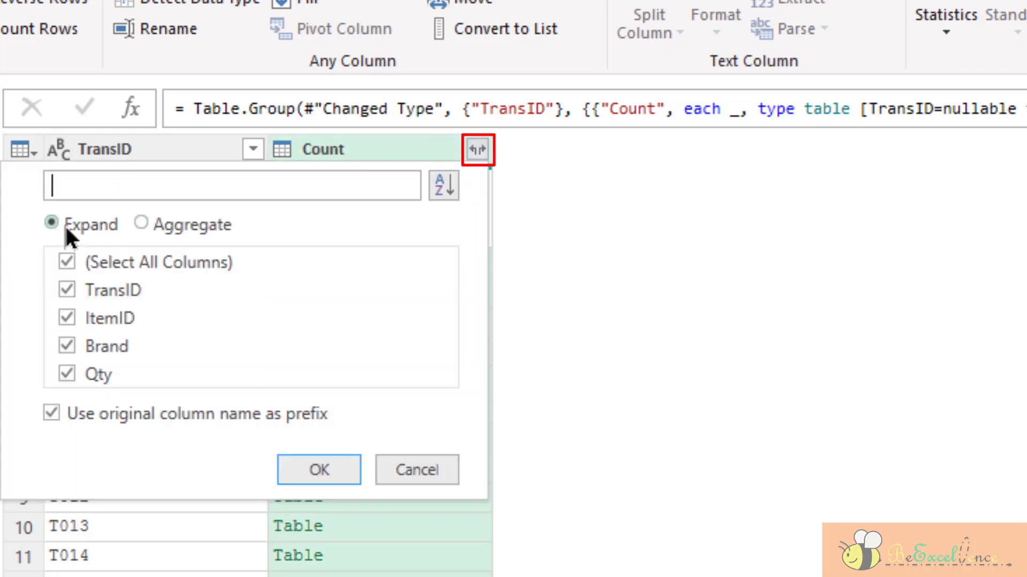
pyautogui.click(148, 224)
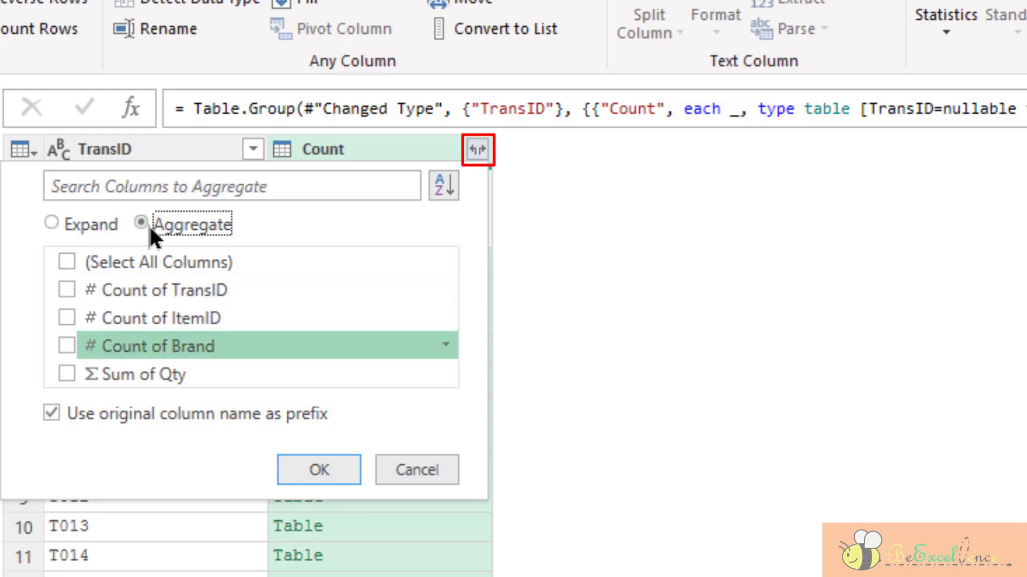
pyautogui.click(66, 346)
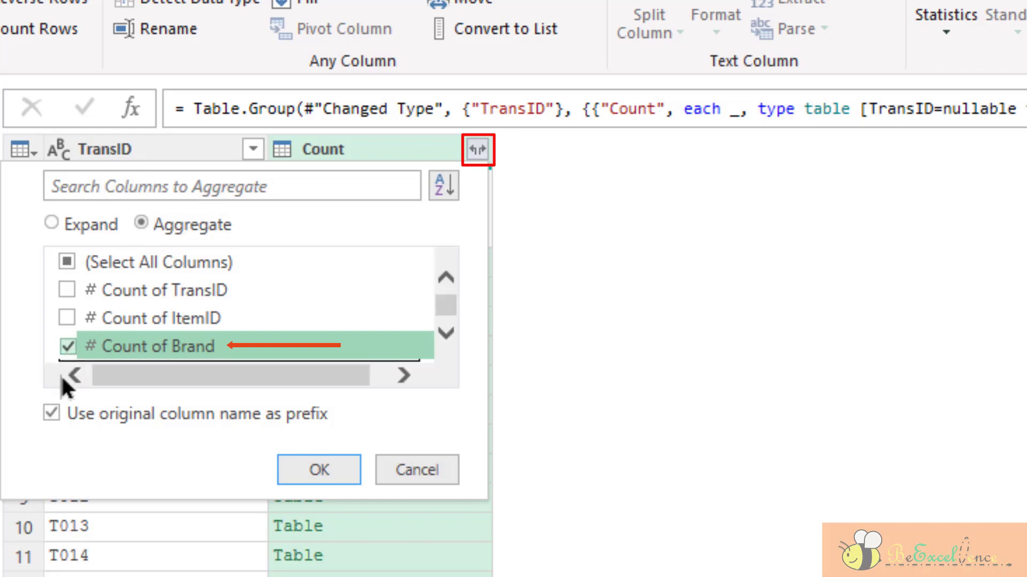
pyautogui.click(53, 409)
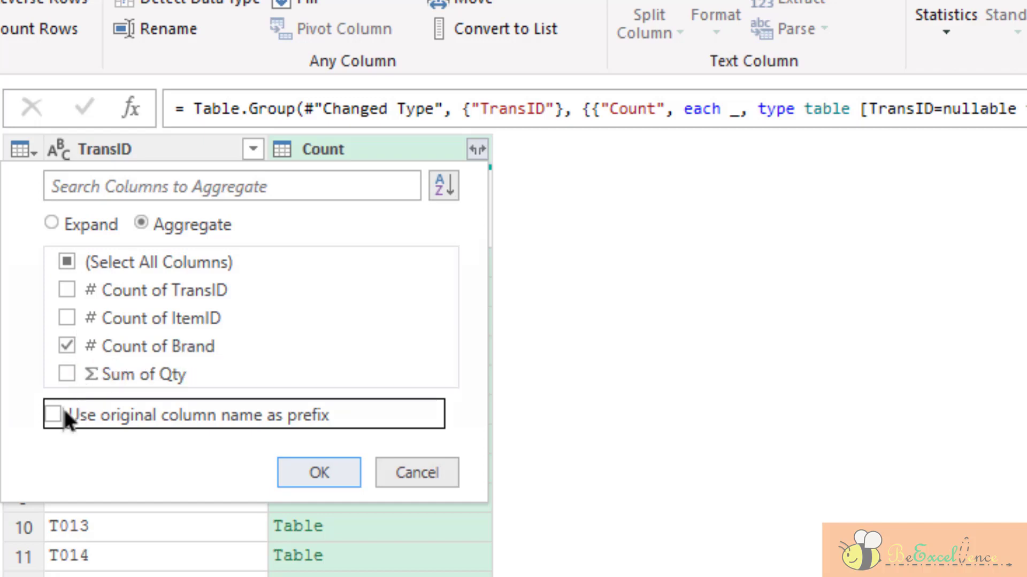
pyautogui.click(319, 470)
pyautogui.click(405, 243)
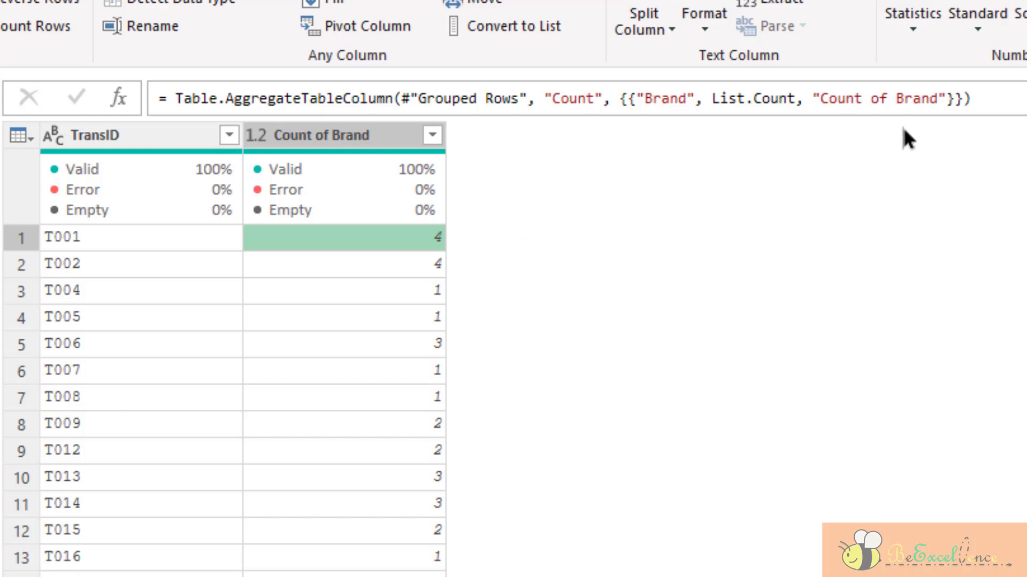
# - Replace List.Count with List.Distinct in the Table.AggregateTableColumn formula and apply the change
pyautogui.click(1011, 99)
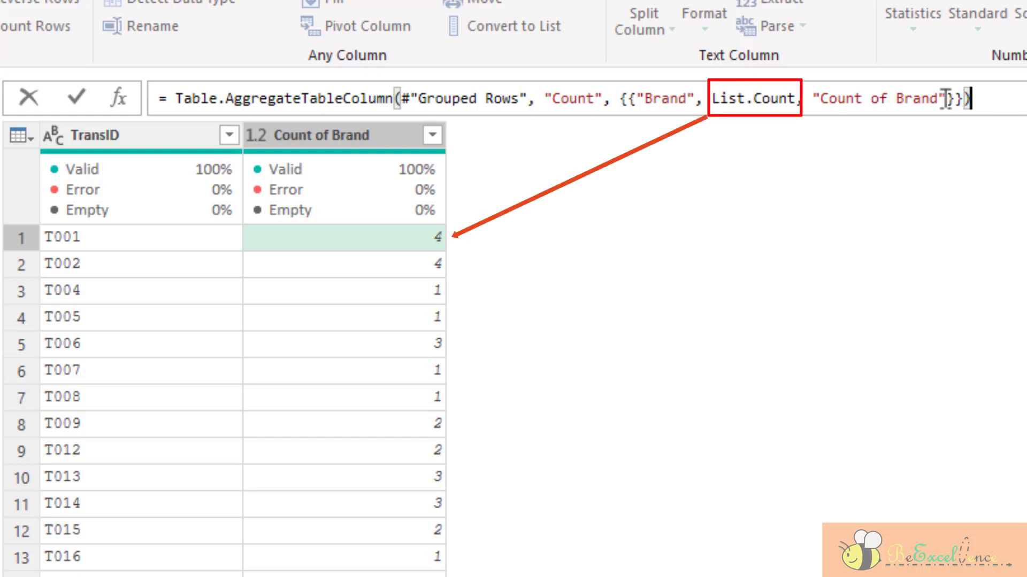
pyautogui.click(711, 99)
pyautogui.hotkey('shift', 'Home')
pyautogui.moveTo(711, 99); pyautogui.dragTo(797, 99)
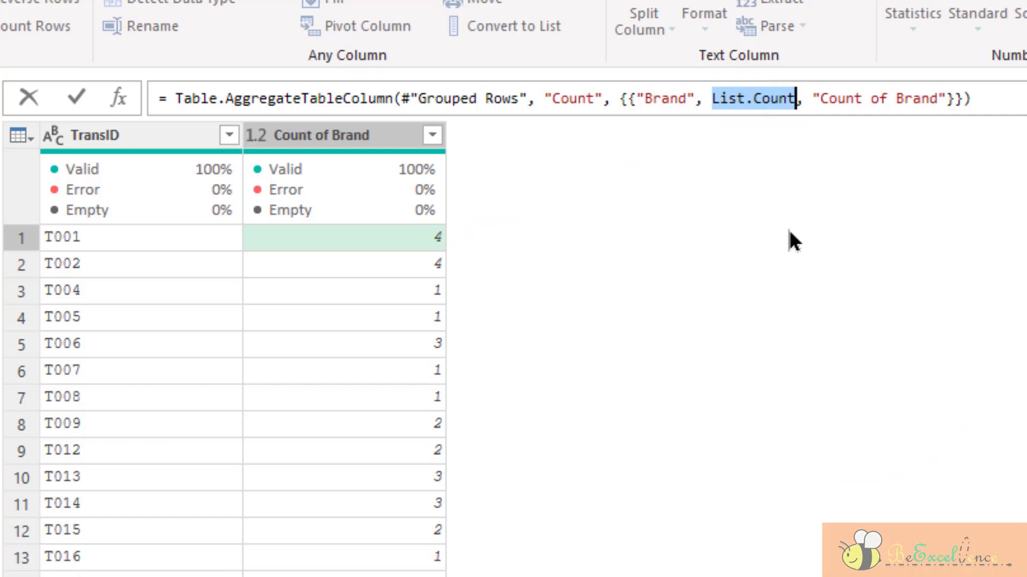
pyautogui.click(779, 98)
pyautogui.press('Right')
pyautogui.press('Right')
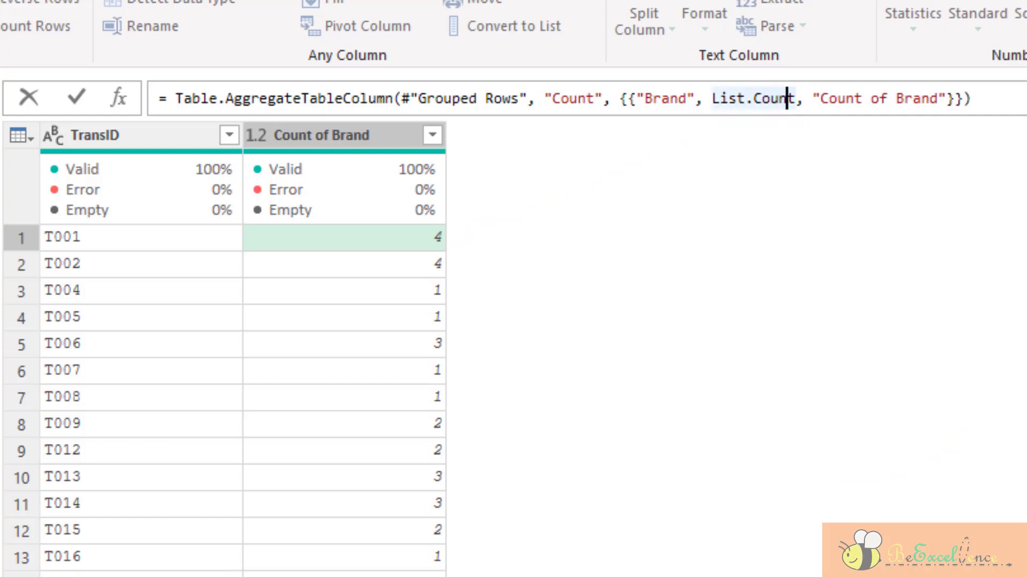
pyautogui.press('BackSpace')
pyautogui.press('BackSpace')
pyautogui.press('BackSpace')
pyautogui.press('BackSpace')
pyautogui.press('BackSpace')
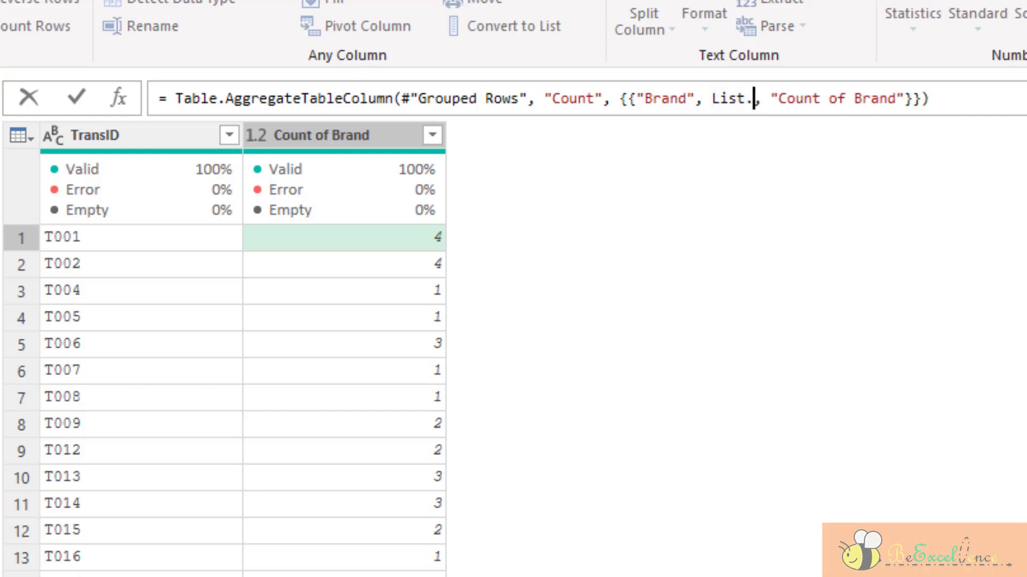
pyautogui.write('d')
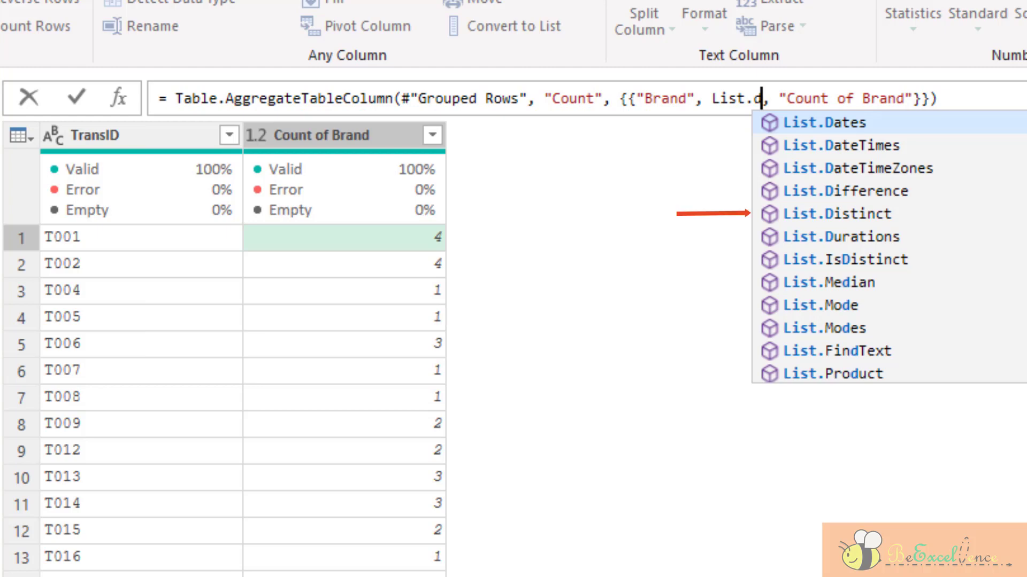
pyautogui.click(862, 214)
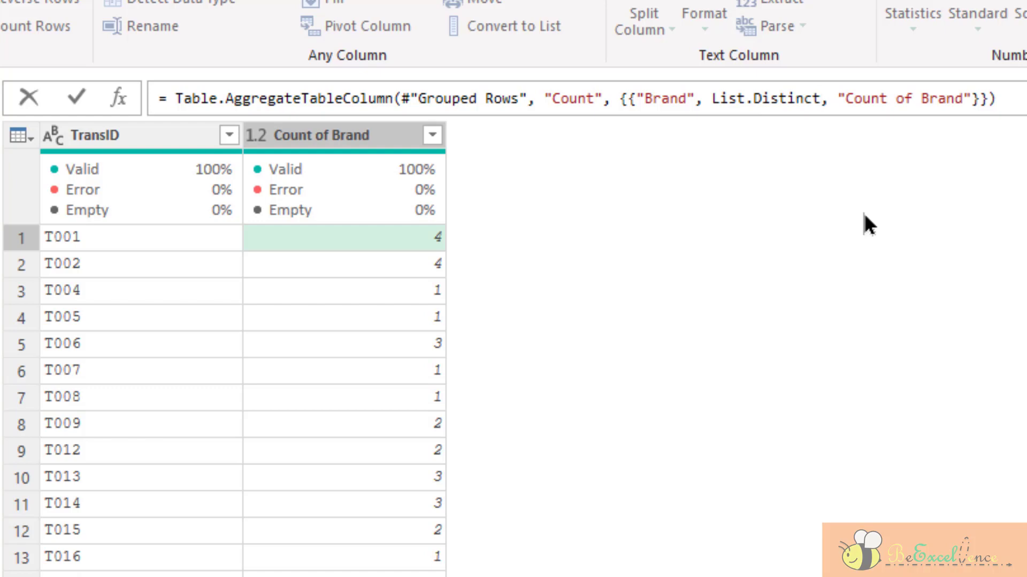
pyautogui.click(75, 101)
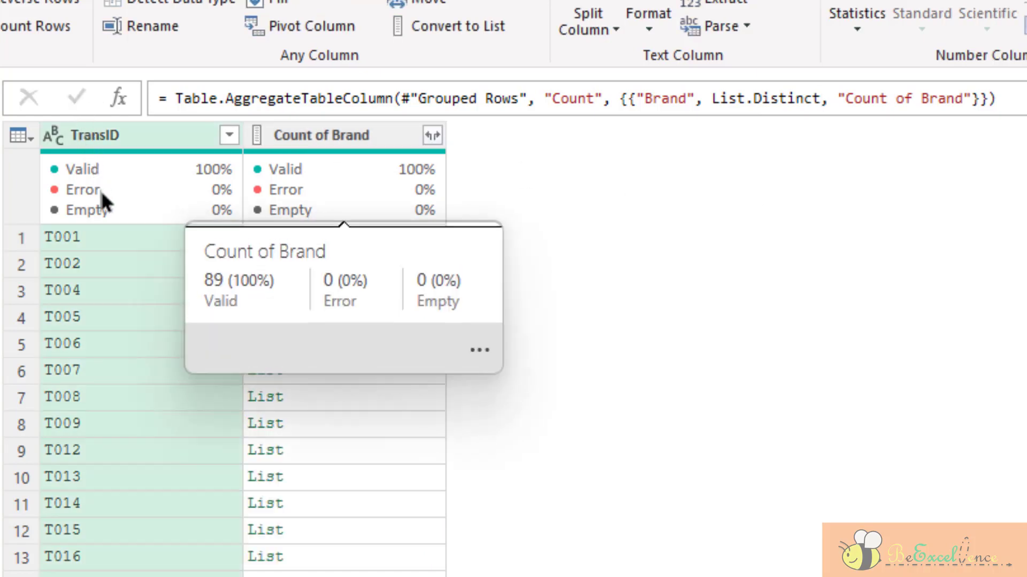
# - Preview the brand lists in the Count of Brand column for transactions T001, T002, T004 and T005
pyautogui.click(115, 242)
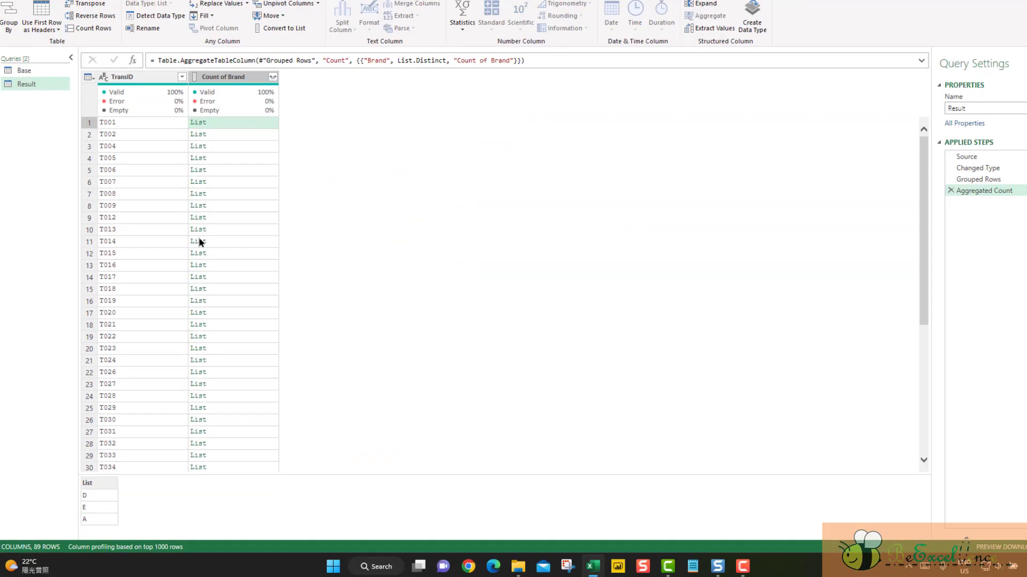
pyautogui.click(240, 134)
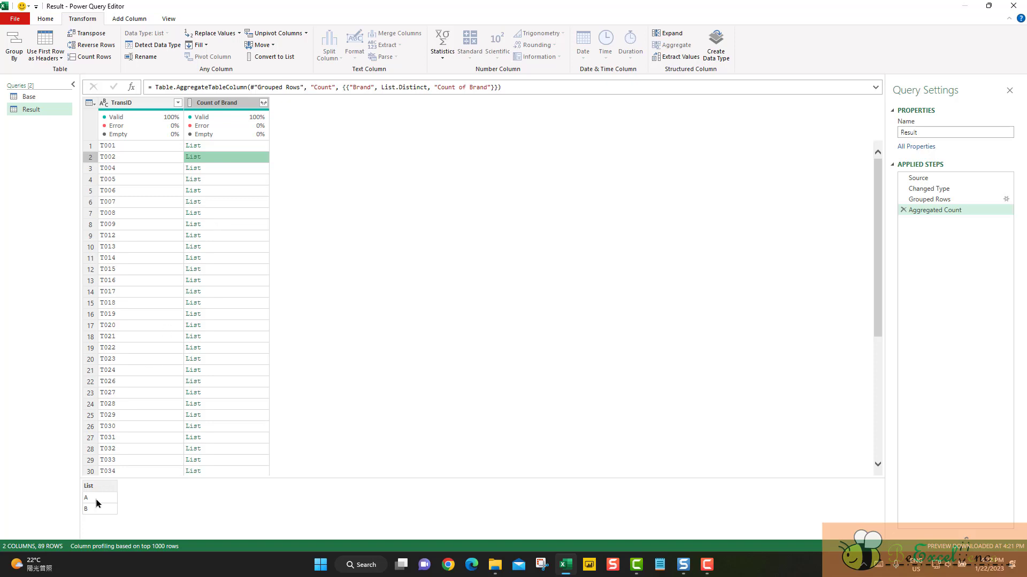
pyautogui.click(232, 168)
pyautogui.click(230, 181)
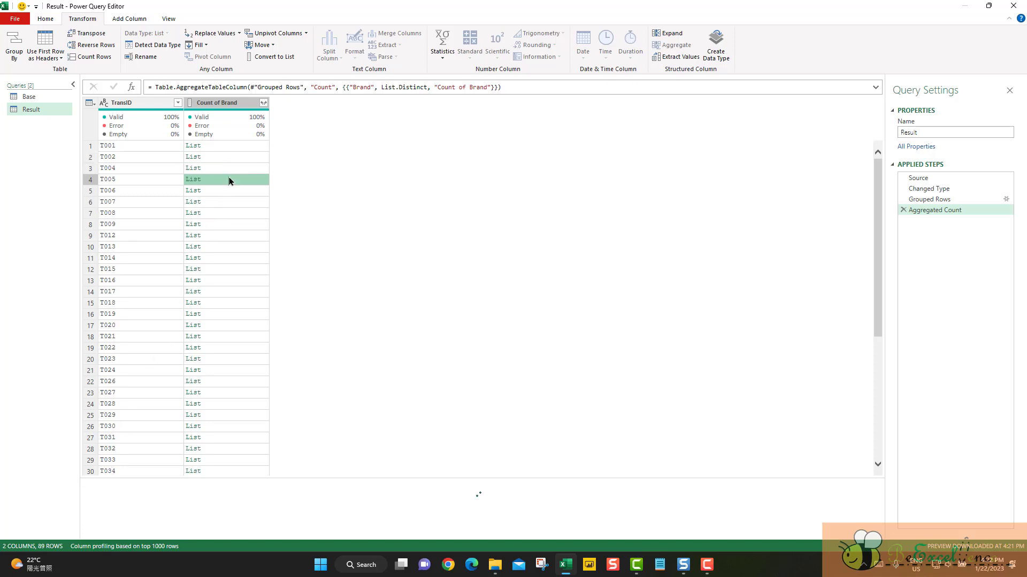
# - Preview the brand lists in the Count of Brand column for transactions T006, T007, T008 and T001
pyautogui.click(233, 192)
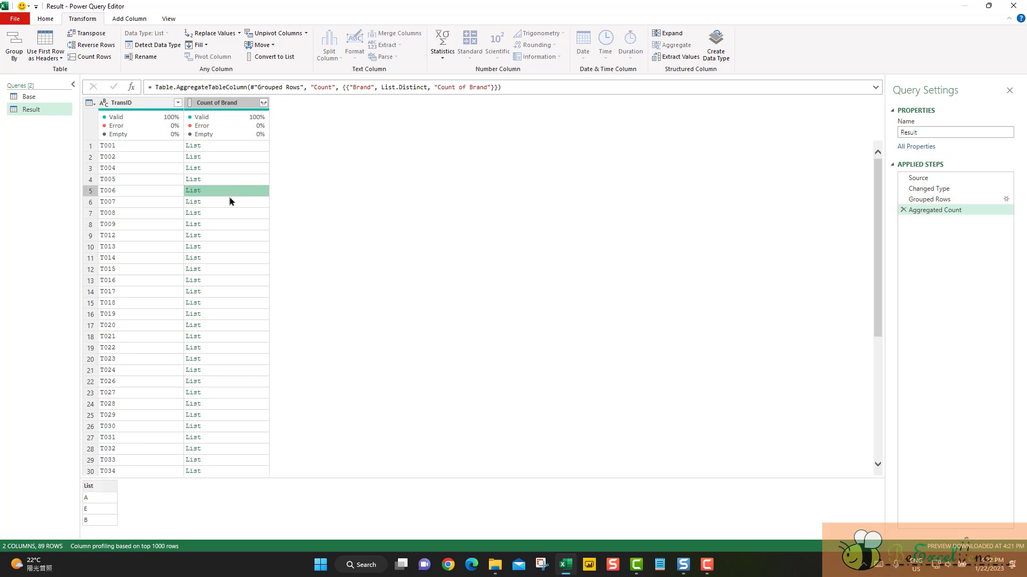
pyautogui.click(229, 203)
pyautogui.click(233, 214)
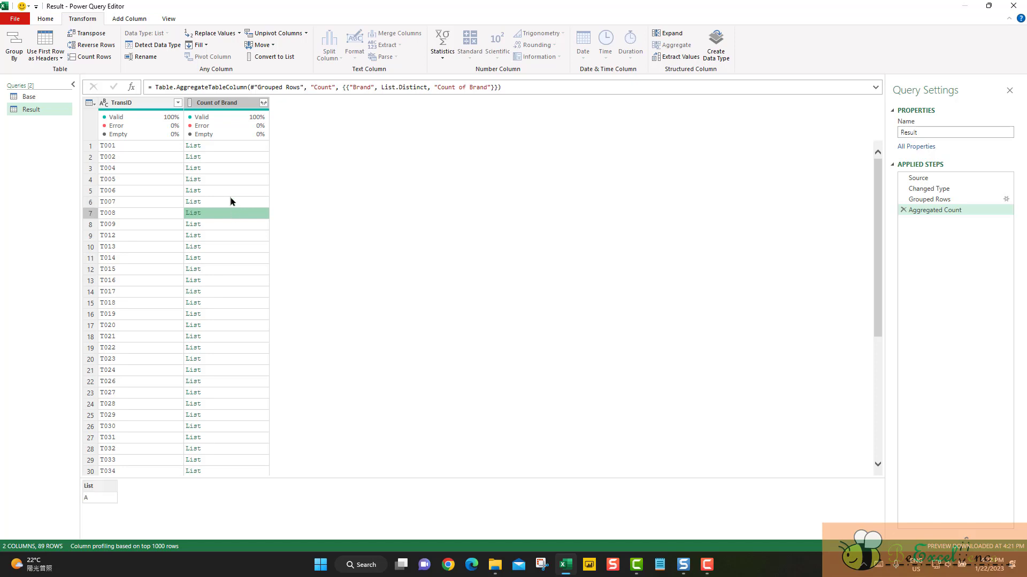
pyautogui.click(223, 147)
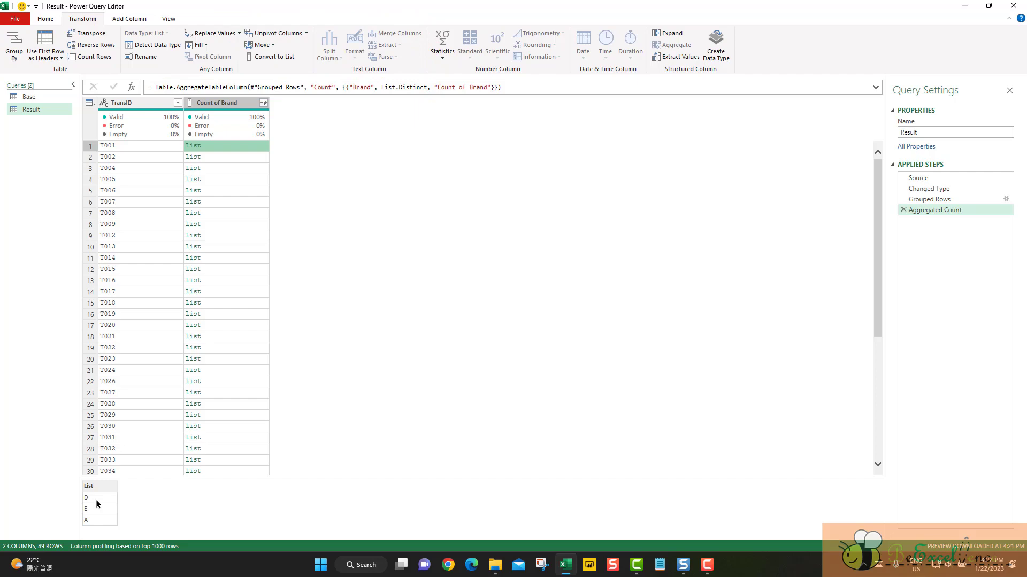
# - Start a custom column for the Result query and name it SortedBrands
pyautogui.click(237, 103)
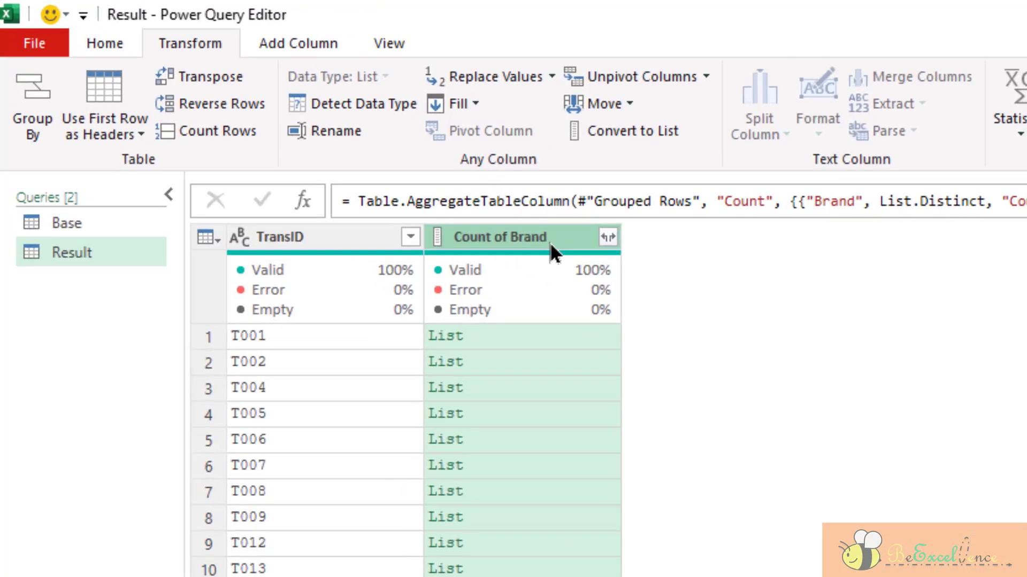
pyautogui.click(289, 44)
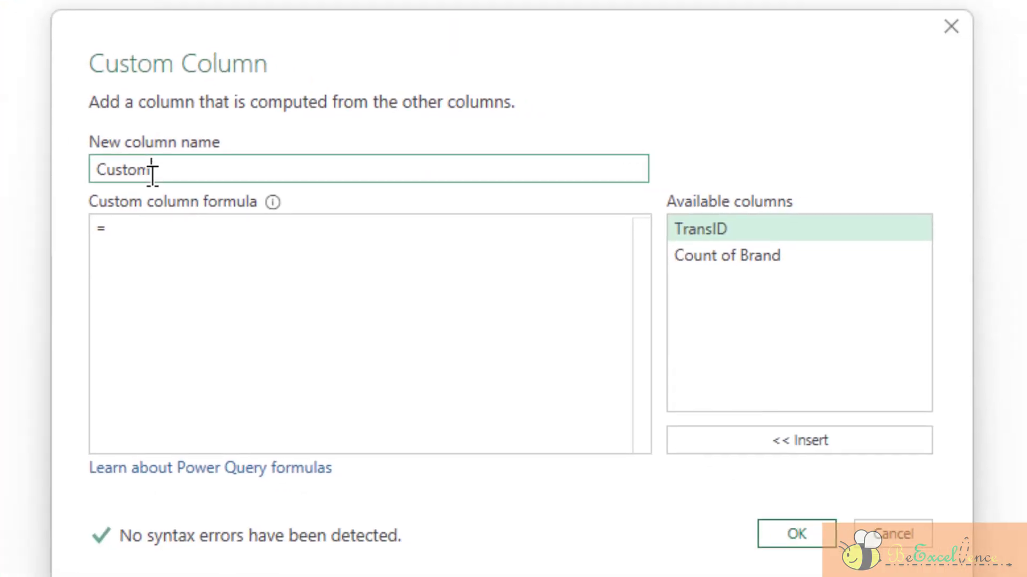
pyautogui.doubleClick(149, 170)
pyautogui.write('Sorted')
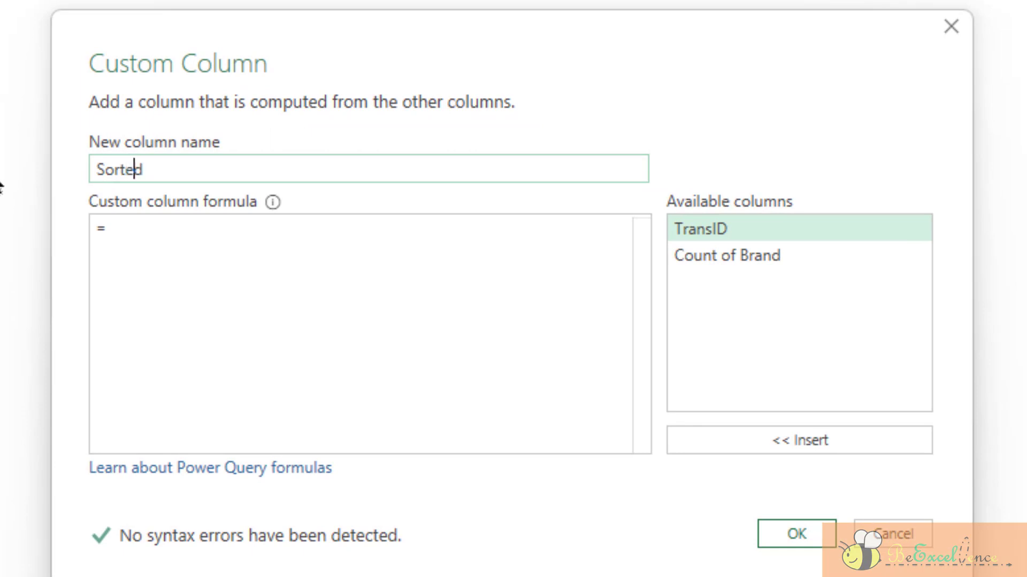
pyautogui.write('Brands')
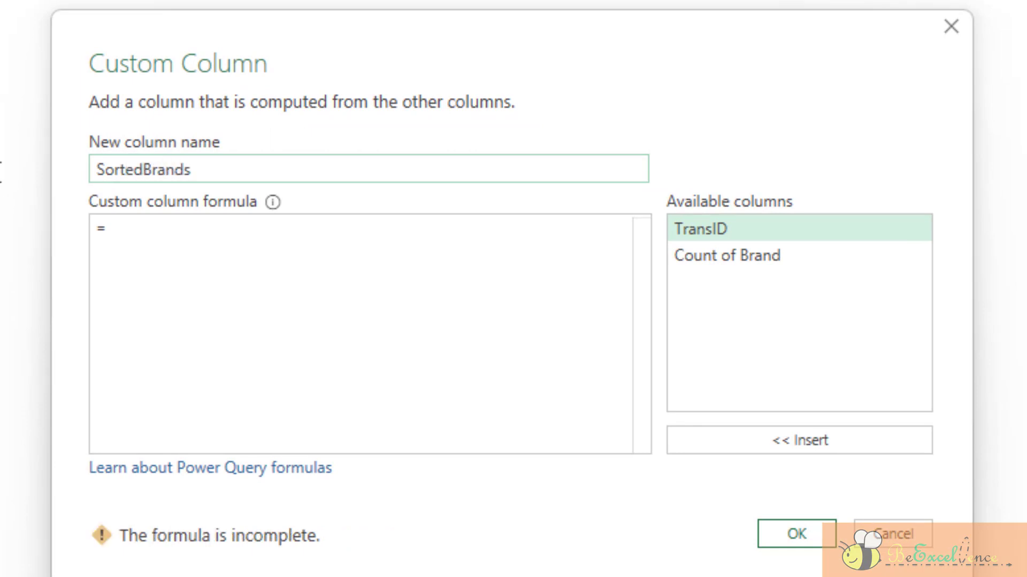
# - Set the custom column formula to List.Sort([Count of Brand]) and create the column
pyautogui.click(241, 231)
pyautogui.write('Listso')
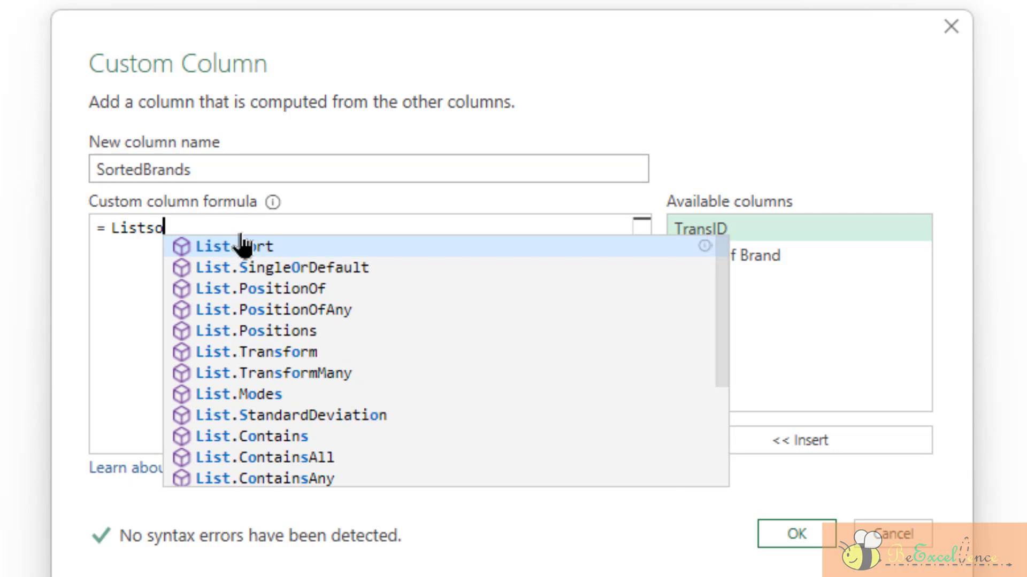
pyautogui.click(291, 247)
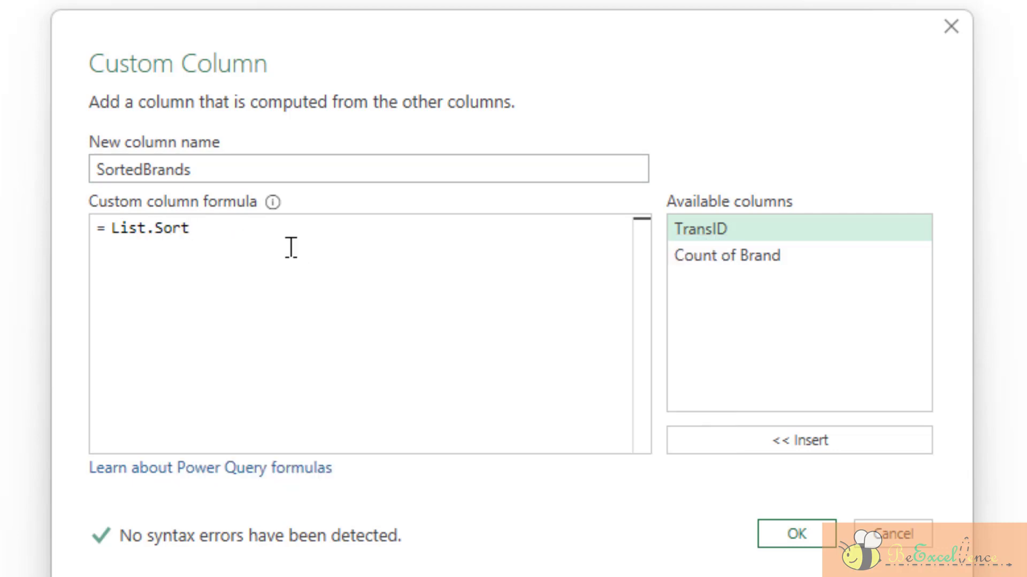
pyautogui.write('(')
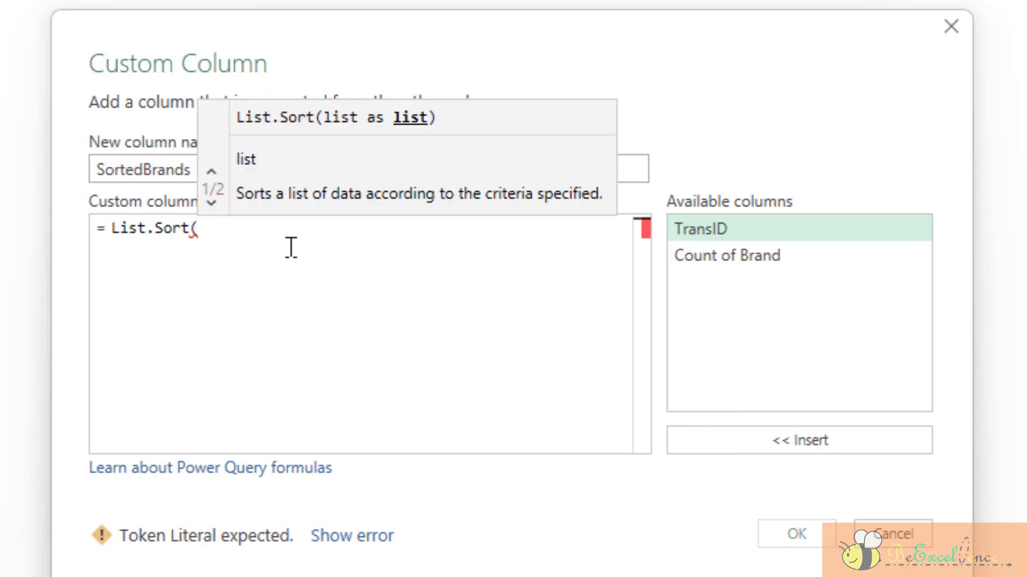
pyautogui.doubleClick(785, 255)
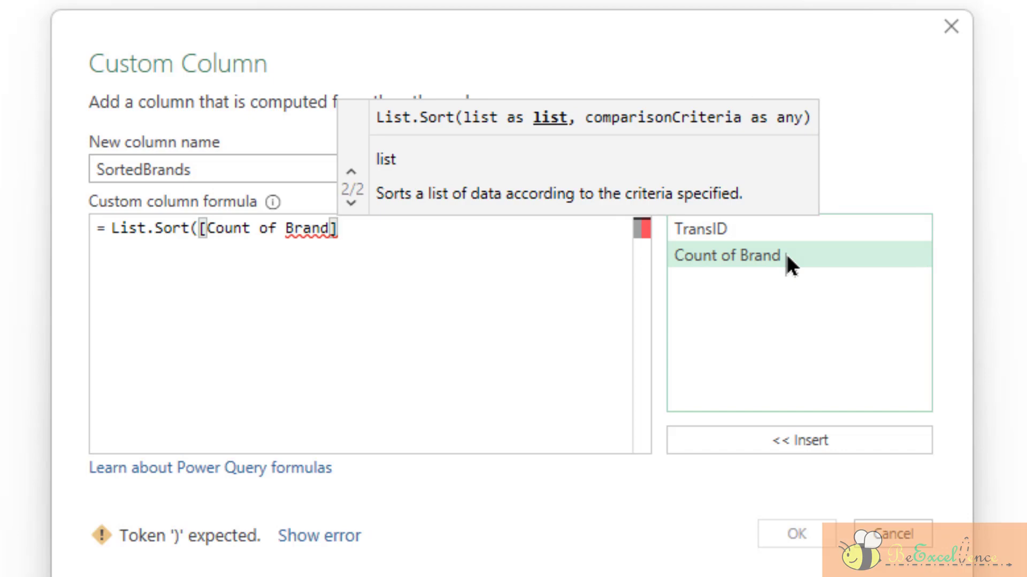
pyautogui.write(')')
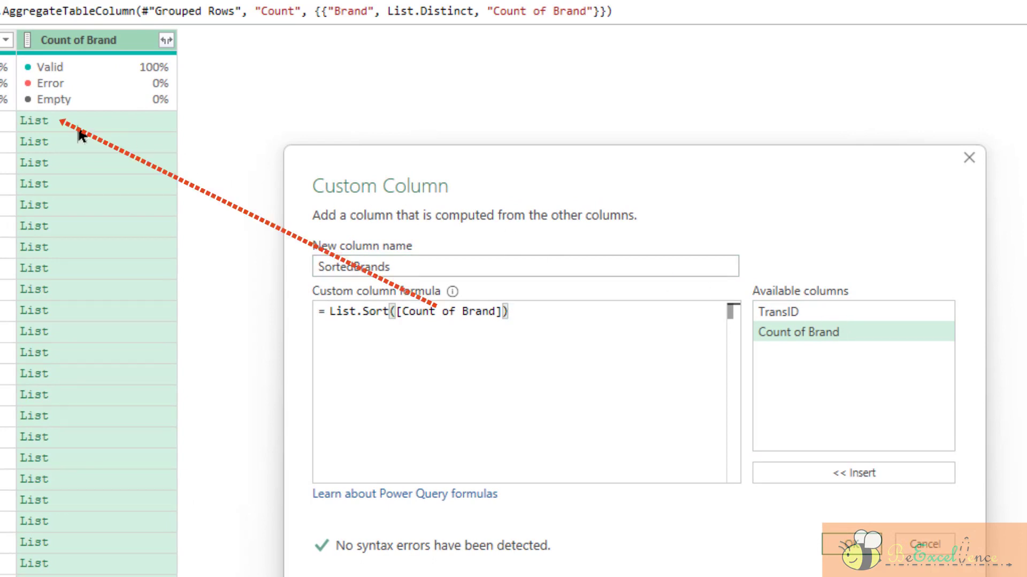
pyautogui.click(856, 545)
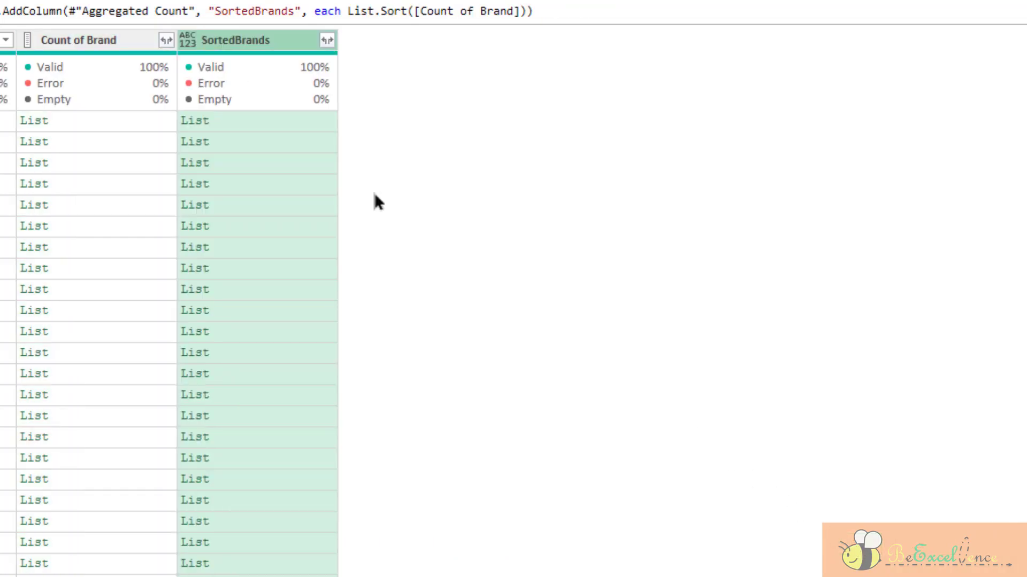
# - Compare the SortedBrands list with the Count of Brand list for transaction T001
pyautogui.click(270, 114)
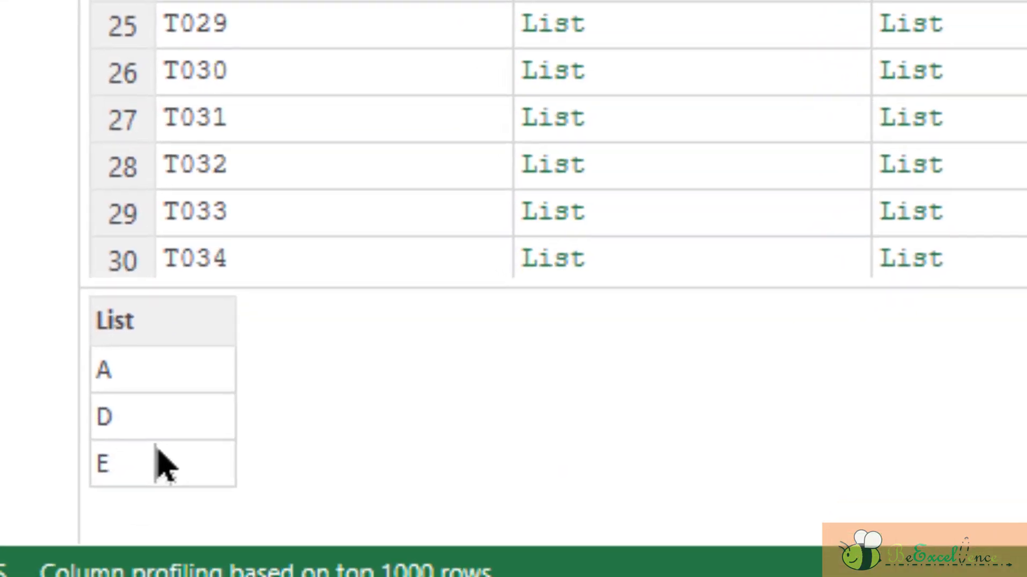
pyautogui.click(231, 146)
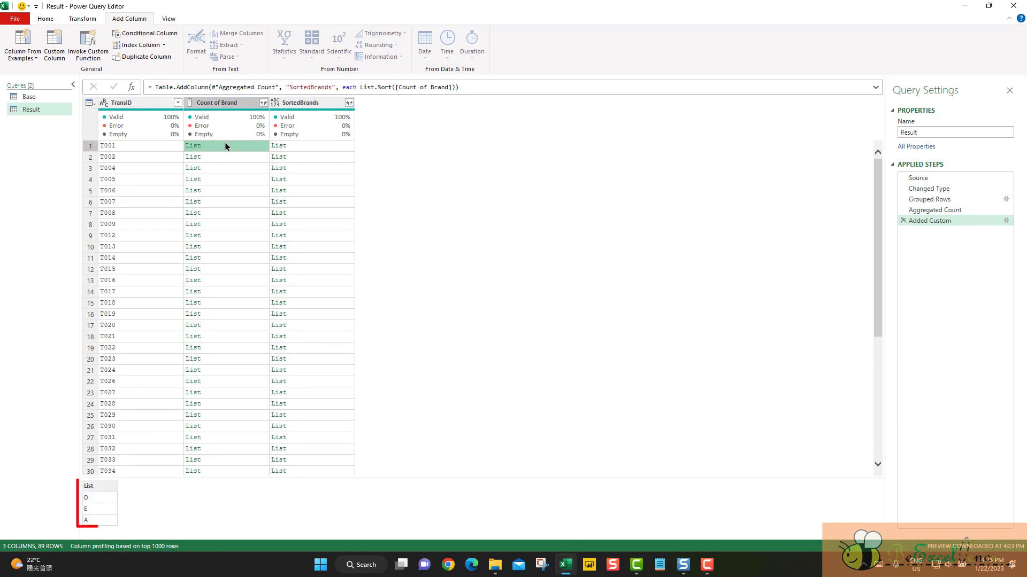
pyautogui.click(309, 148)
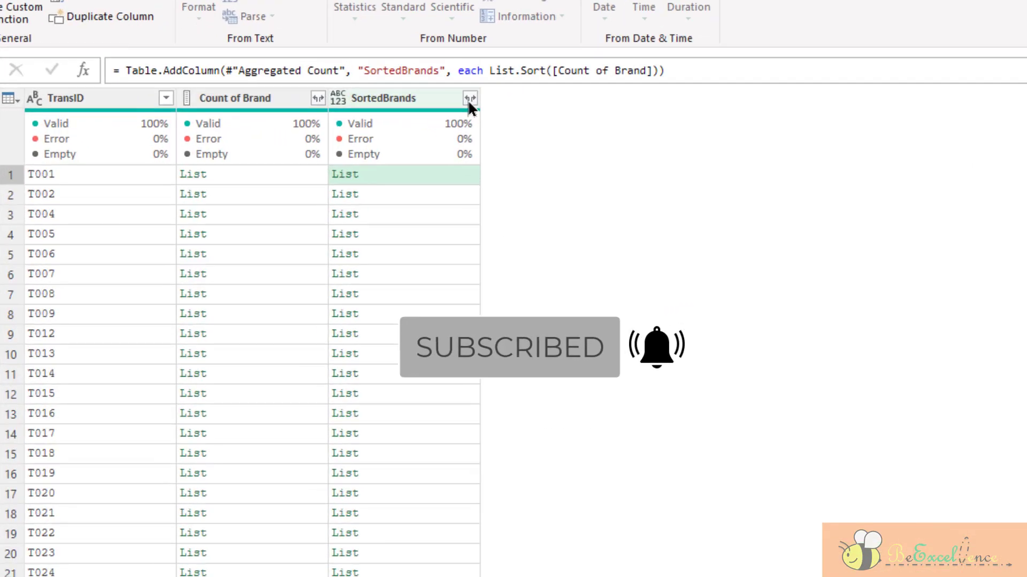
# - Extract the SortedBrands lists into text values, using Comma as the concatenating delimiter
pyautogui.click(469, 98)
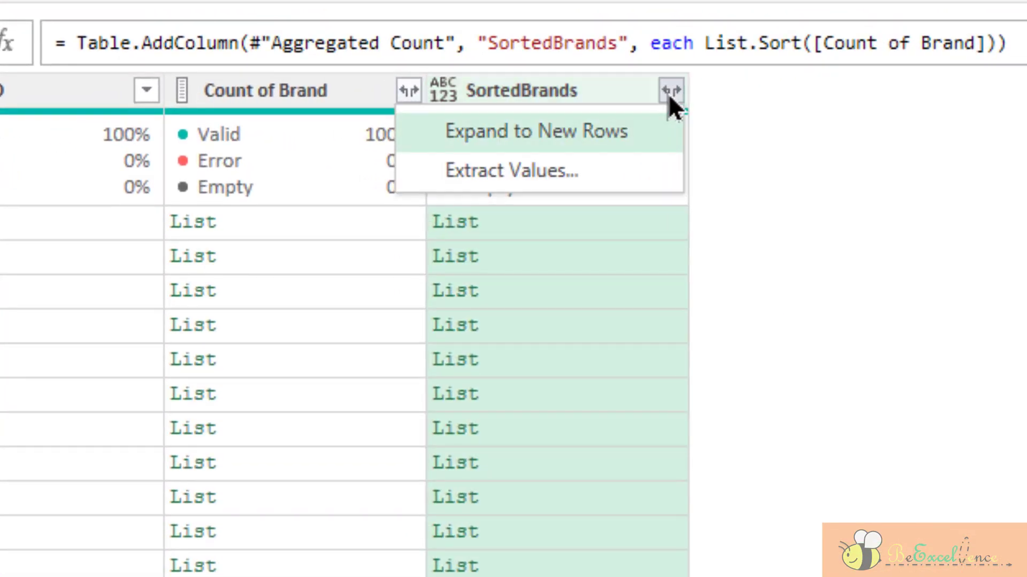
pyautogui.click(591, 180)
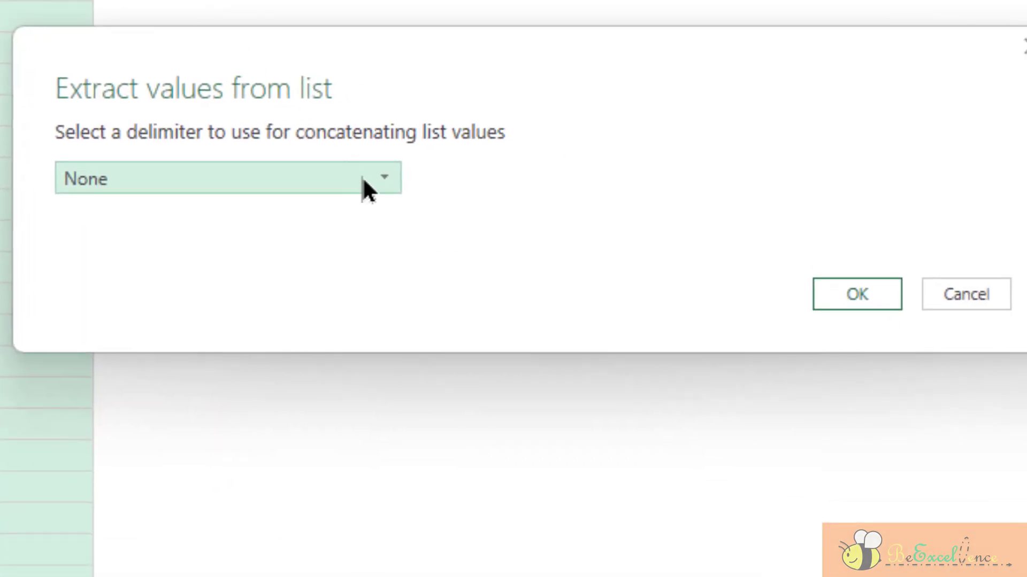
pyautogui.click(363, 182)
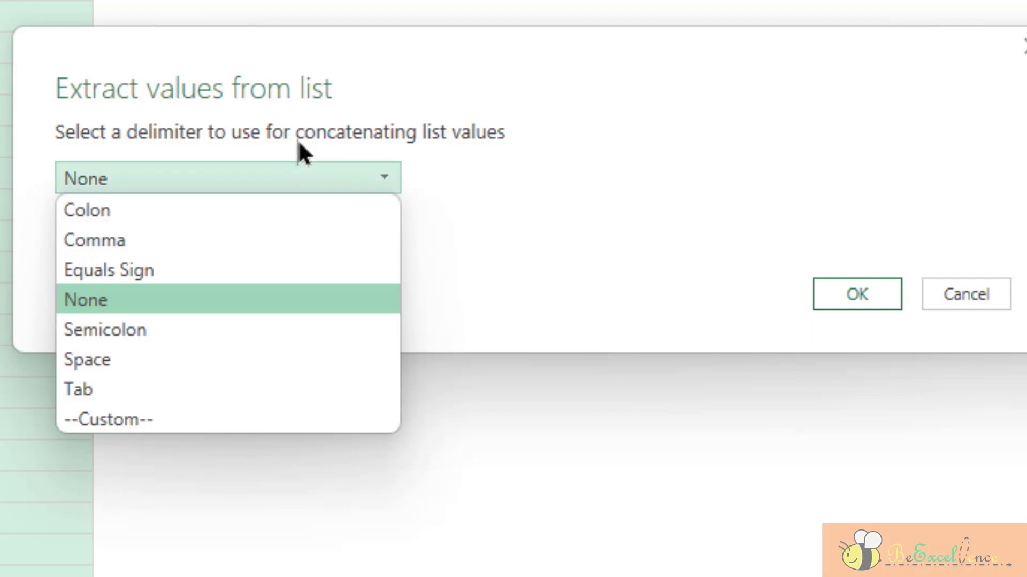
pyautogui.click(166, 242)
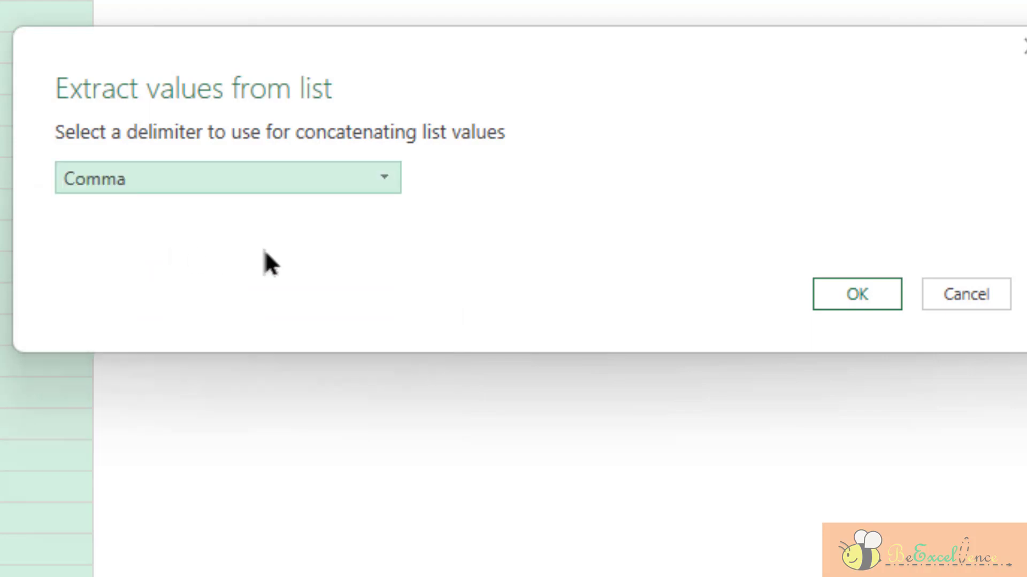
pyautogui.click(856, 293)
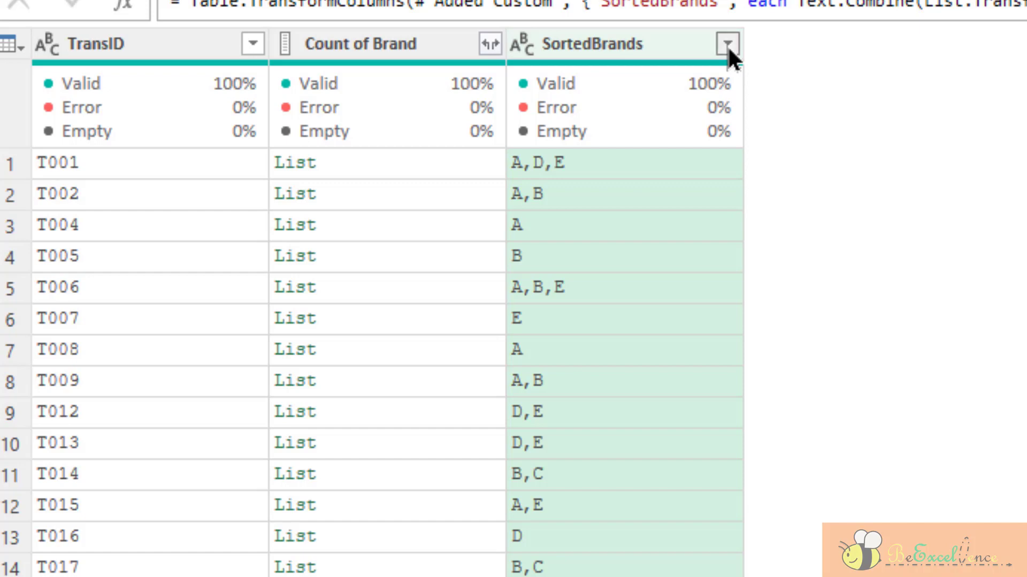
# - Filter the SortedBrands column to keep only the value A,B
pyautogui.click(727, 46)
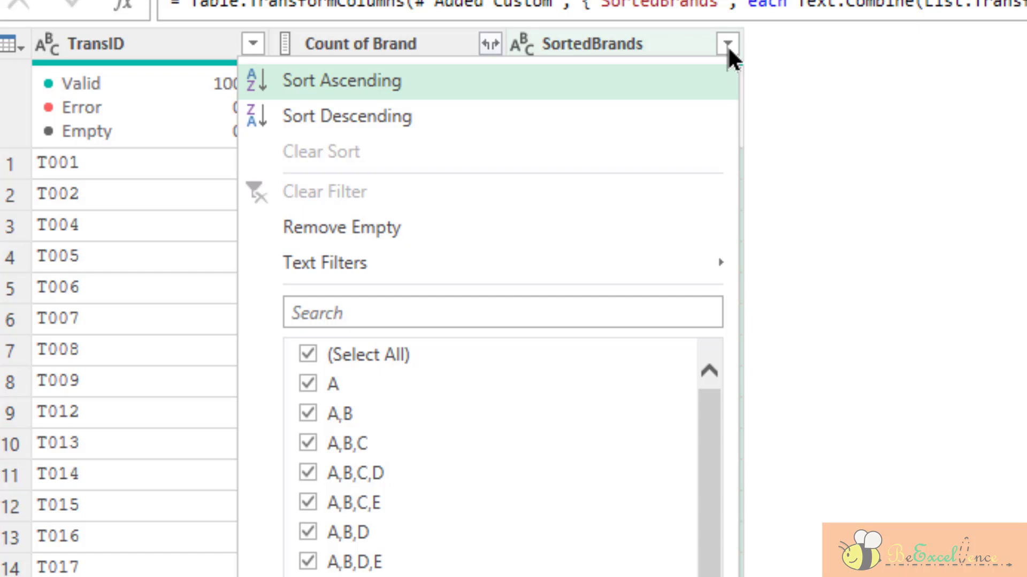
pyautogui.click(353, 360)
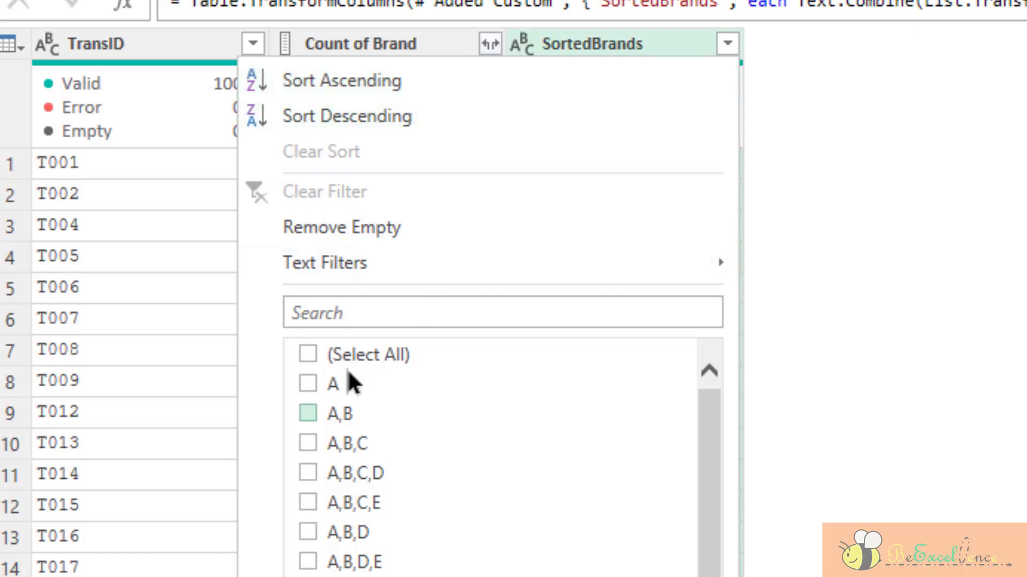
pyautogui.click(310, 415)
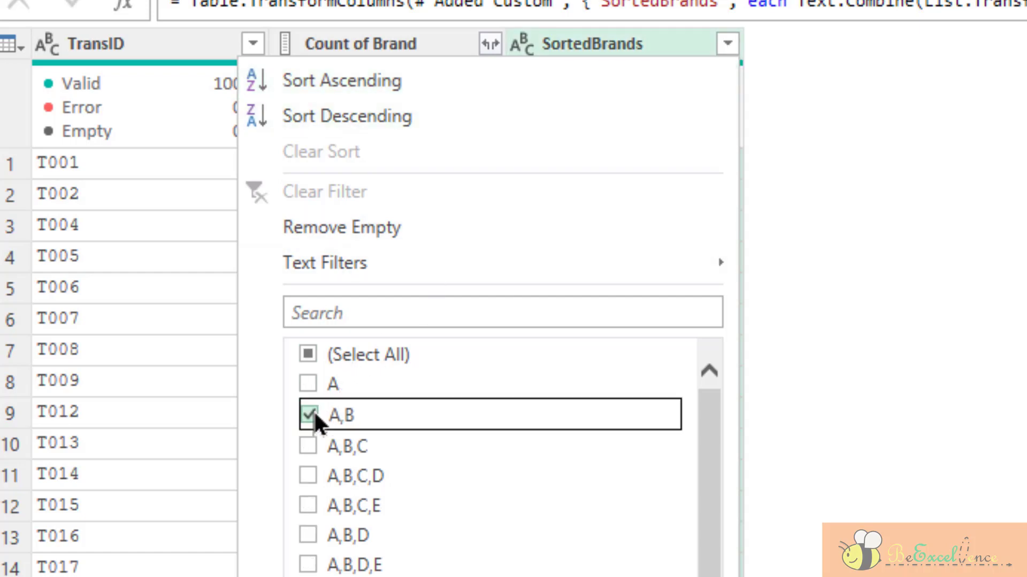
pyautogui.click(294, 408)
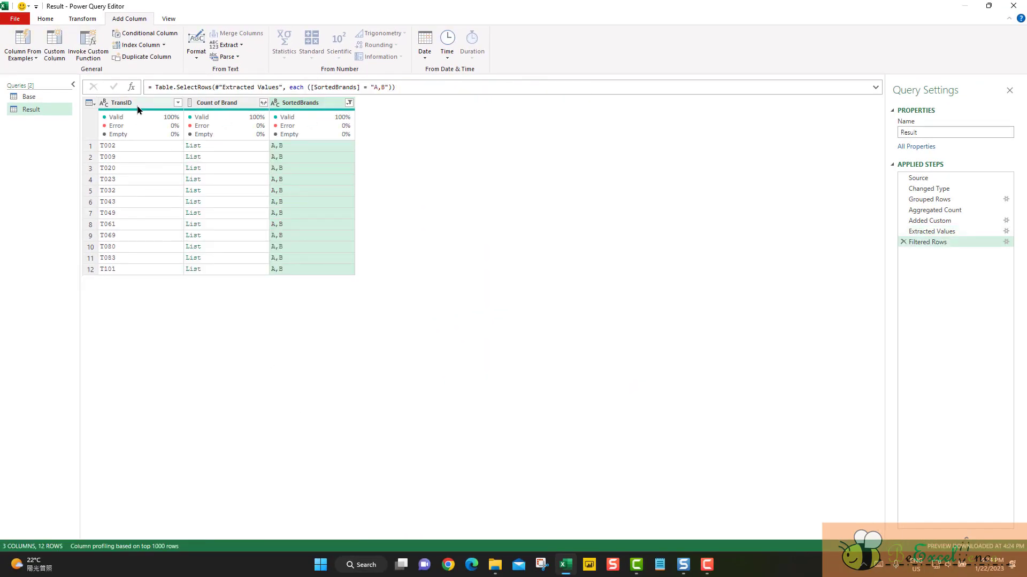
# - Remove all columns other than TransID from the Result query
pyautogui.click(138, 106)
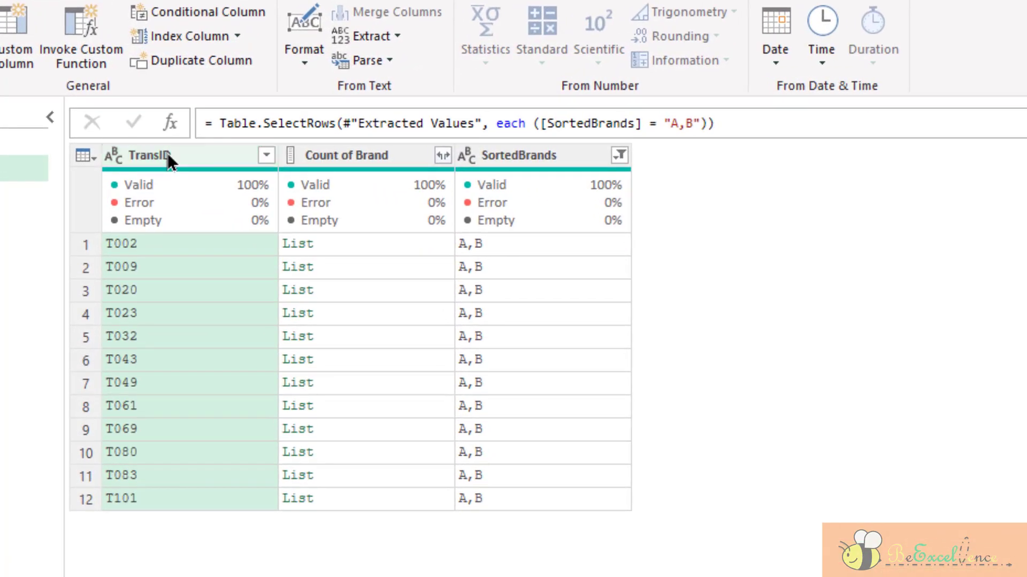
pyautogui.rightClick(168, 153)
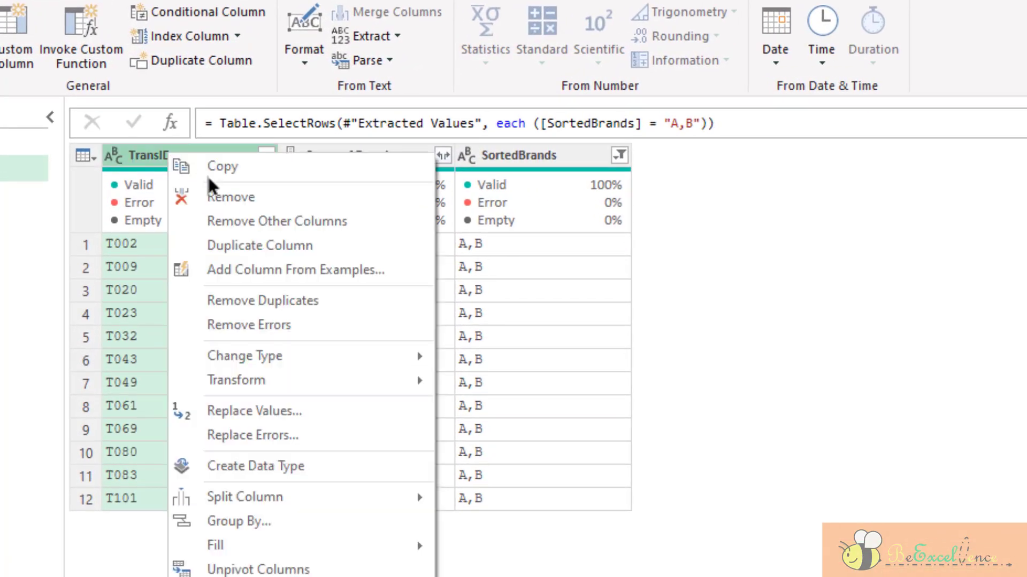
pyautogui.click(289, 226)
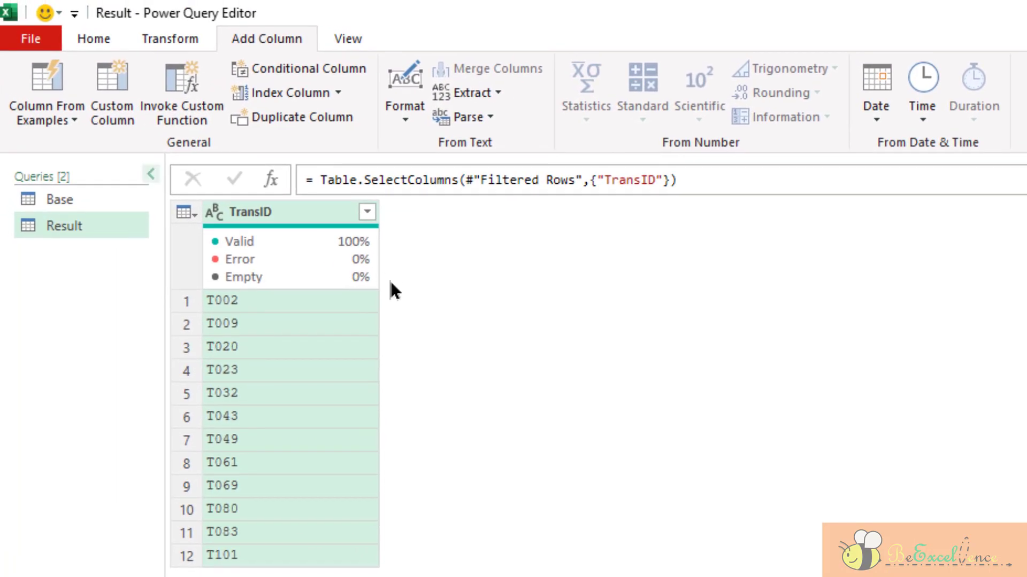
# - Merge the Result query with Base, matching on TransID with a Left Outer join
pyautogui.click(86, 201)
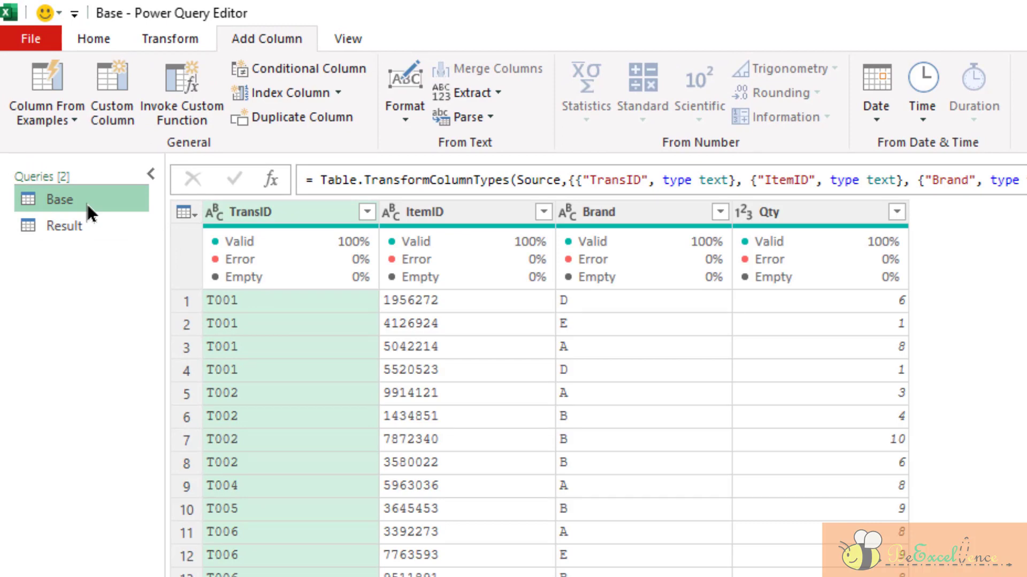
pyautogui.click(83, 226)
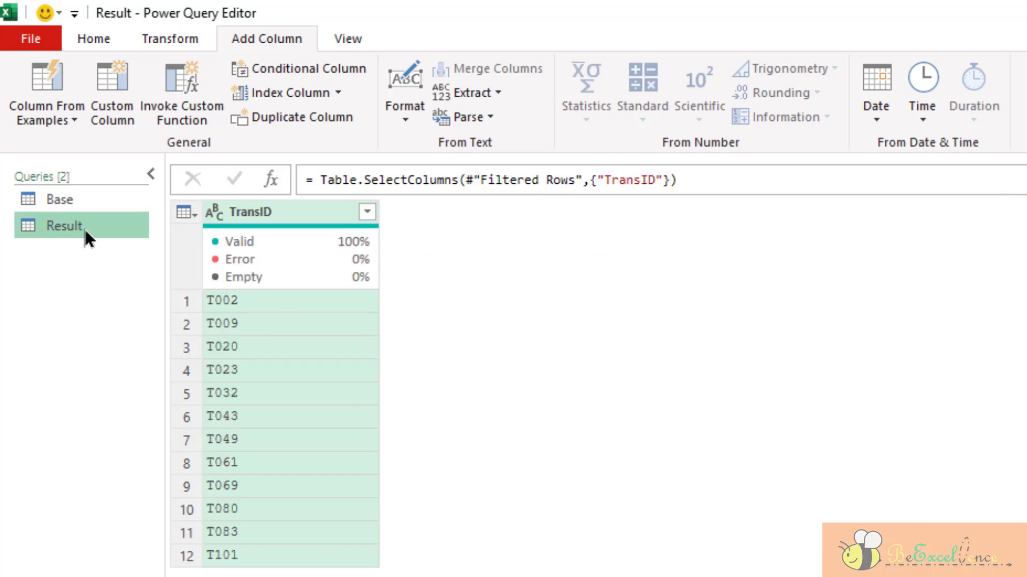
pyautogui.click(98, 41)
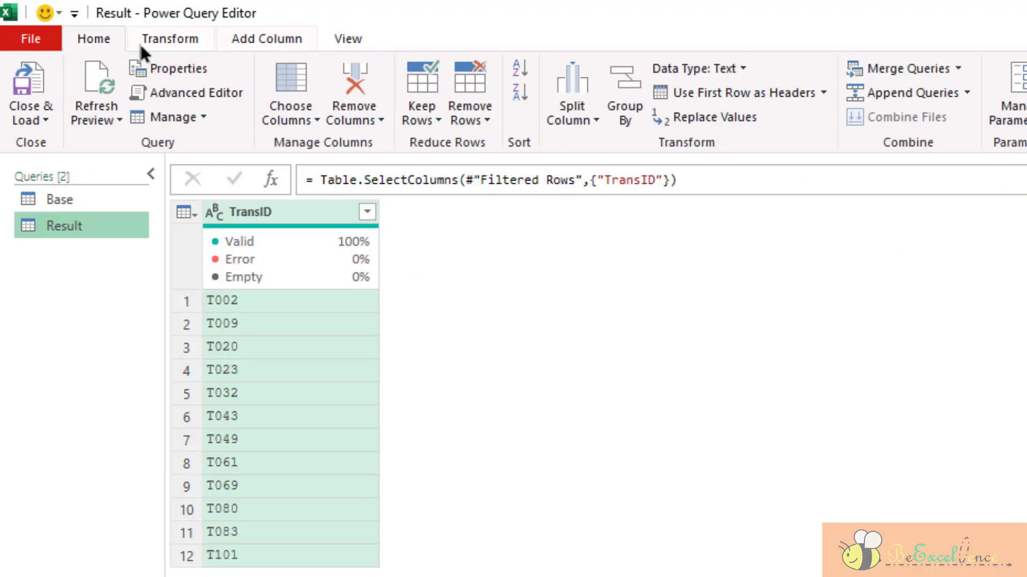
pyautogui.click(903, 70)
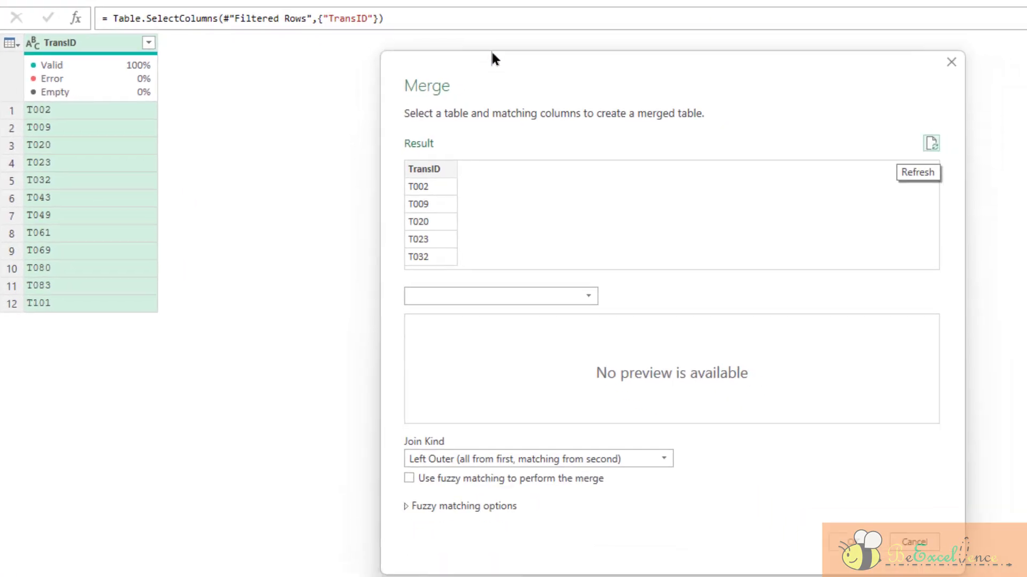
pyautogui.click(425, 168)
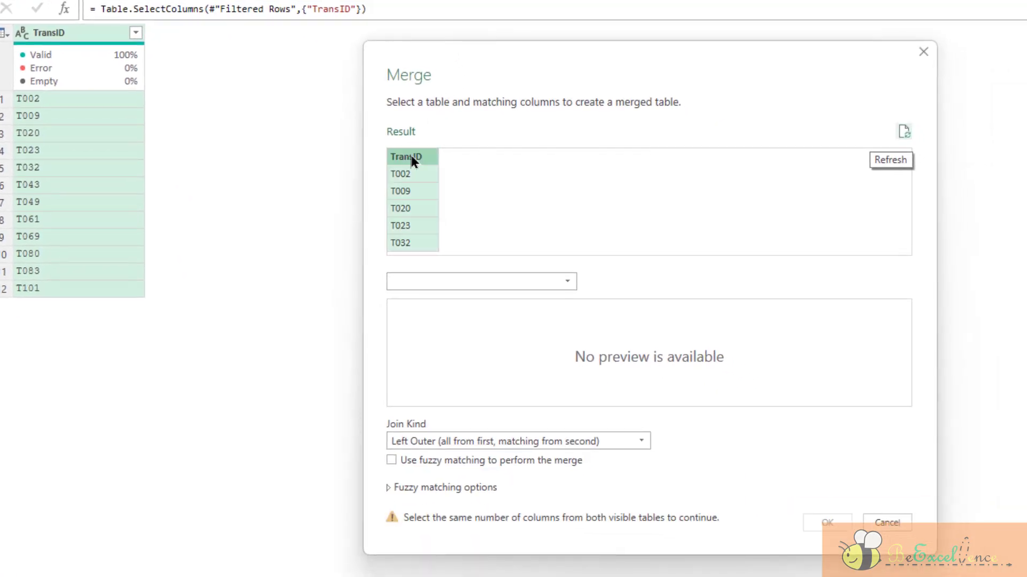
pyautogui.click(517, 282)
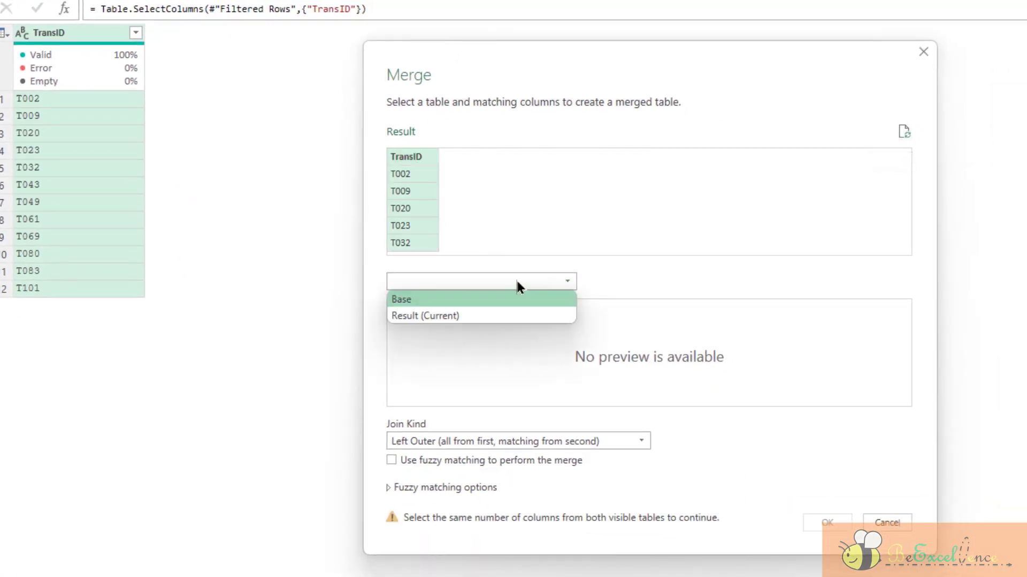
pyautogui.click(490, 300)
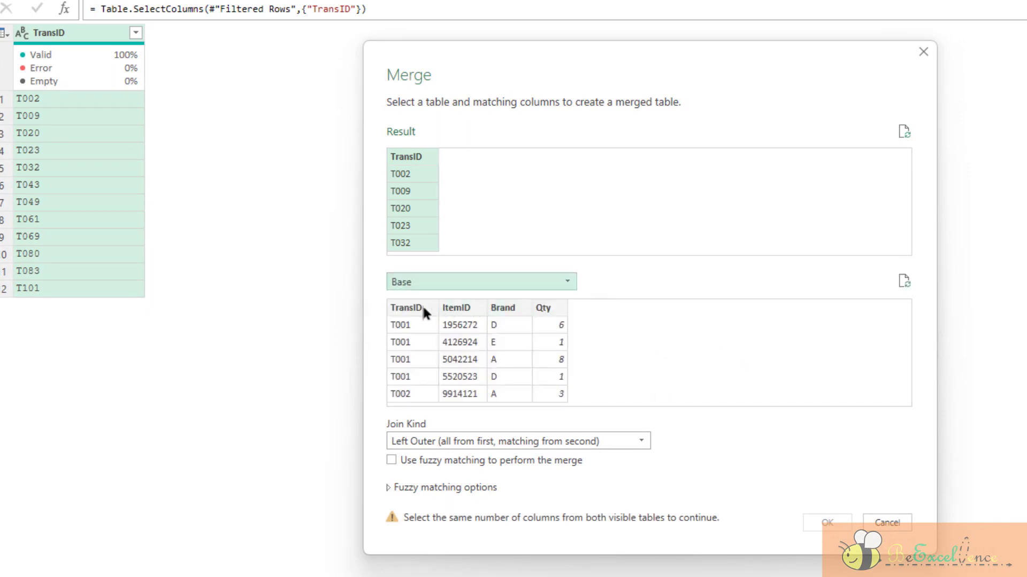
pyautogui.click(406, 310)
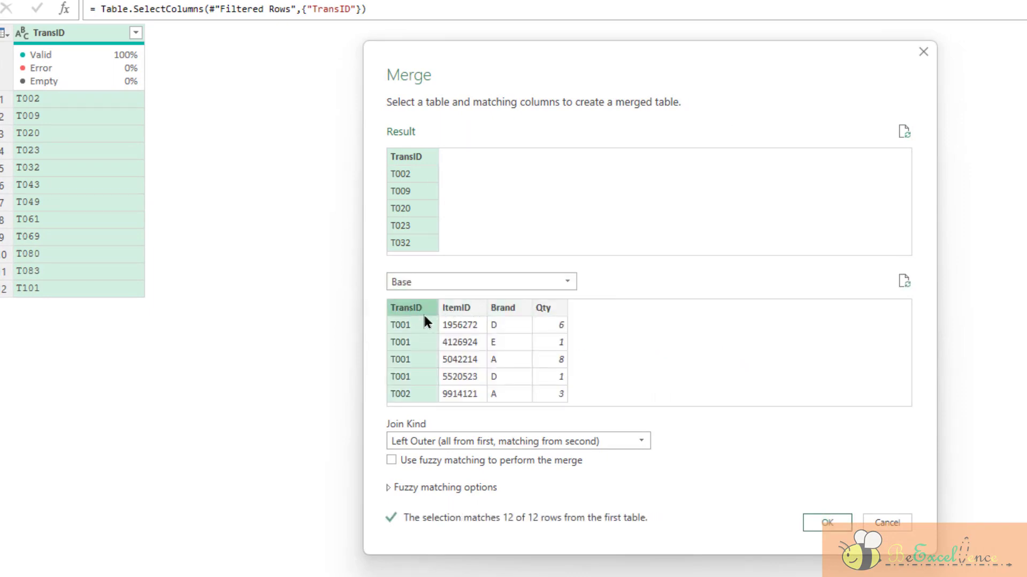
pyautogui.click(827, 521)
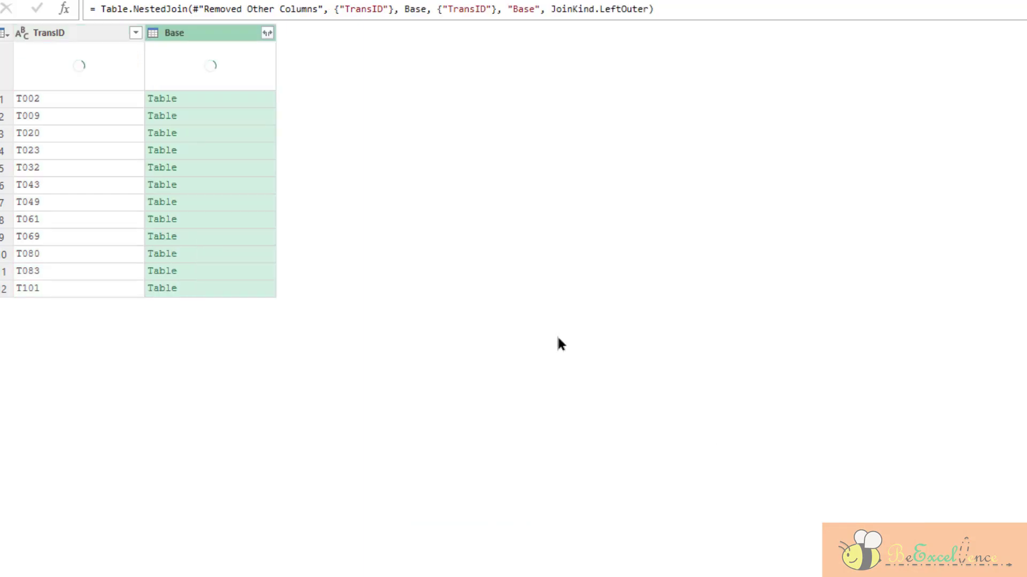
# - Preview the nested Base tables for the first four transactions, T002 through T023
pyautogui.click(206, 99)
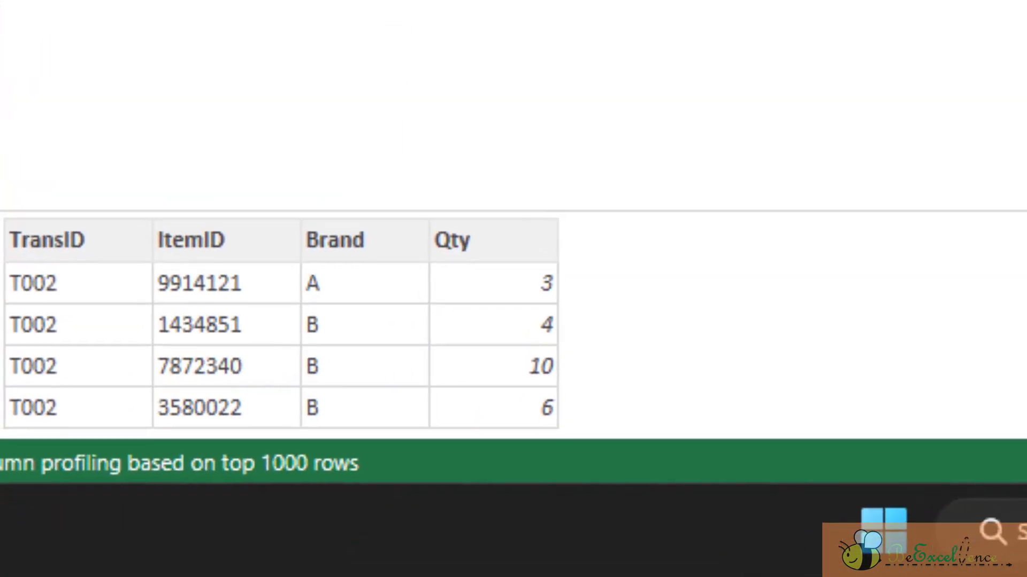
pyautogui.press('Down')
pyautogui.press('Down')
pyautogui.press('Down')
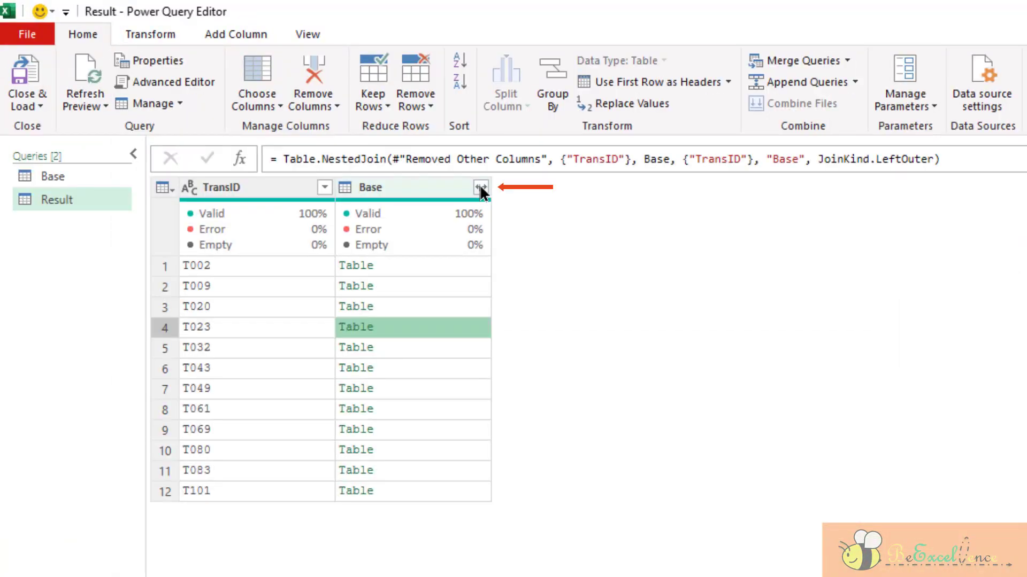
# - Expand the Base column to ItemID, Brand and Qty, excluding TransID and without the original column name as prefix
pyautogui.click(481, 187)
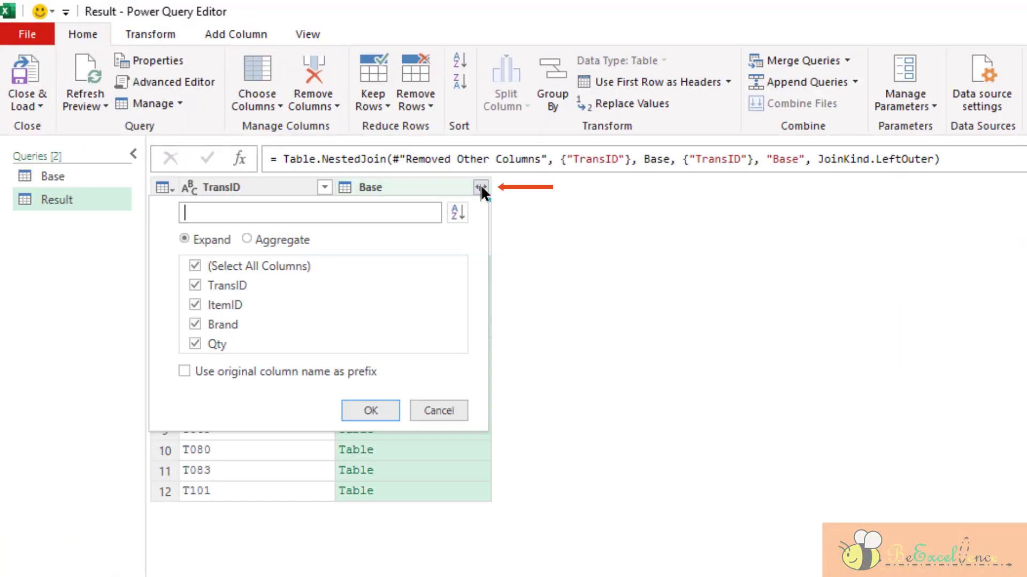
pyautogui.click(220, 285)
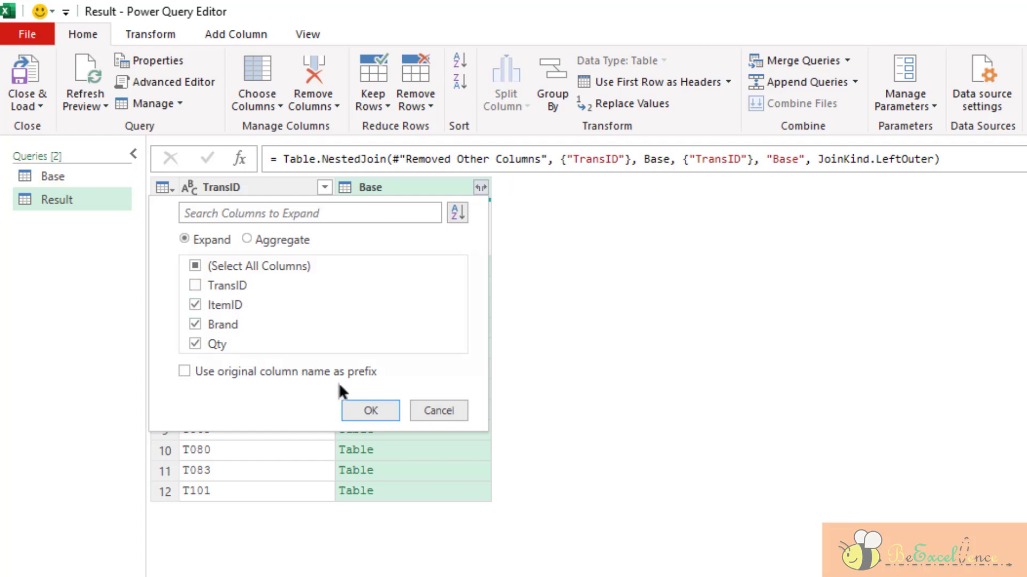
pyautogui.click(370, 410)
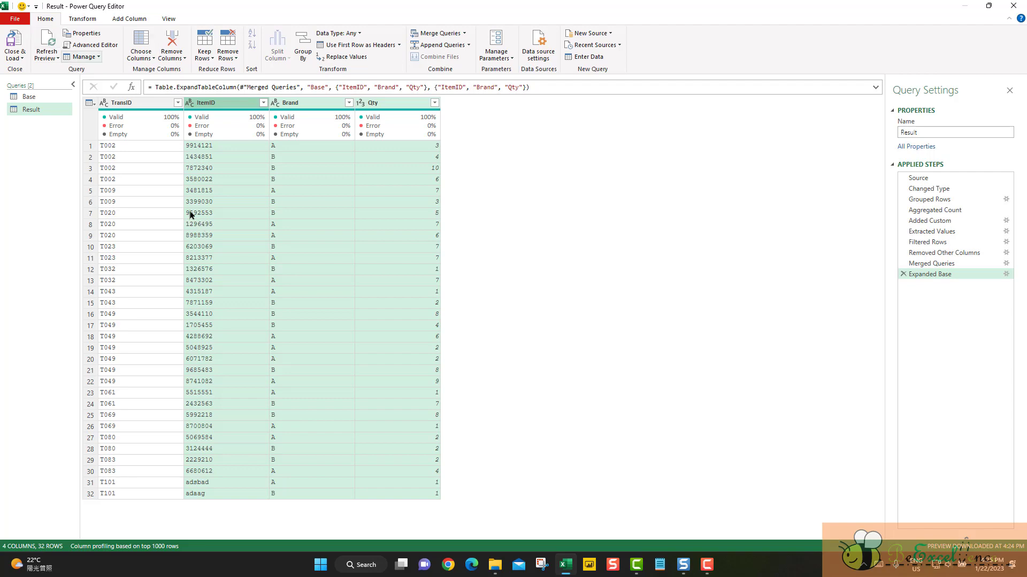
# - Close the query editor and load the Result query as a table at cell G1 of the existing Data worksheet
pyautogui.click(15, 42)
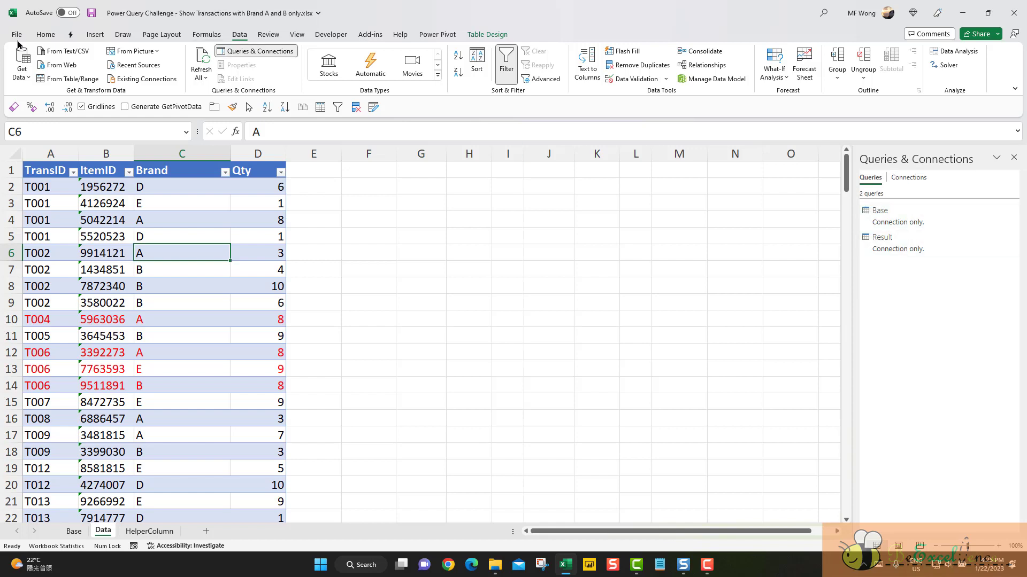
pyautogui.click(894, 249)
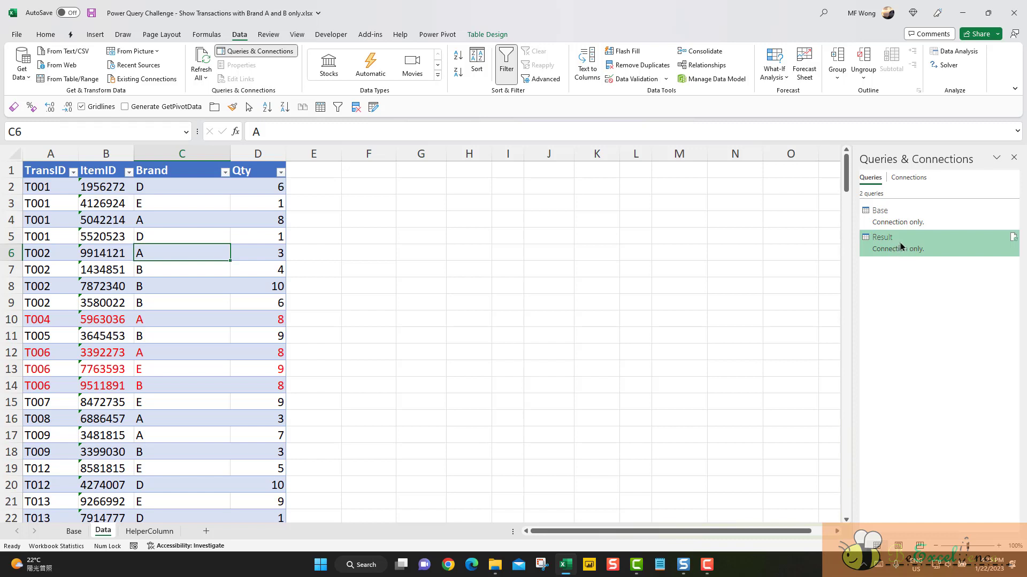
pyautogui.rightClick(901, 245)
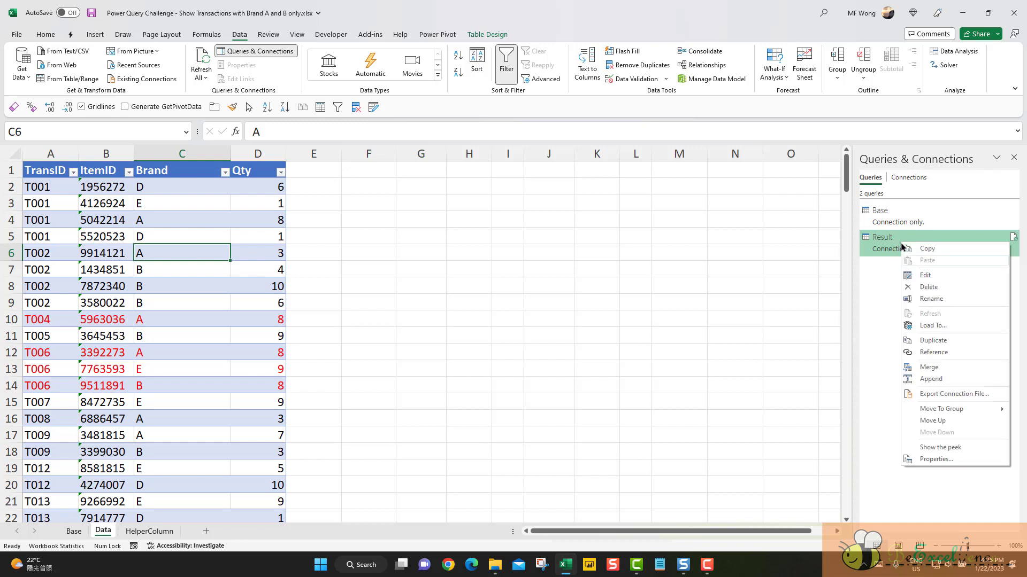
pyautogui.click(933, 326)
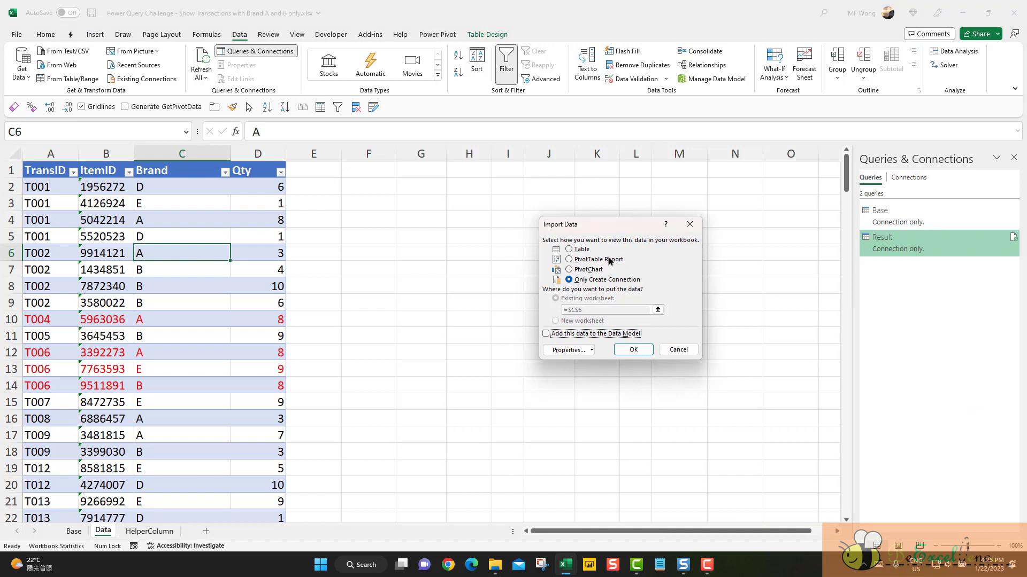
pyautogui.click(568, 249)
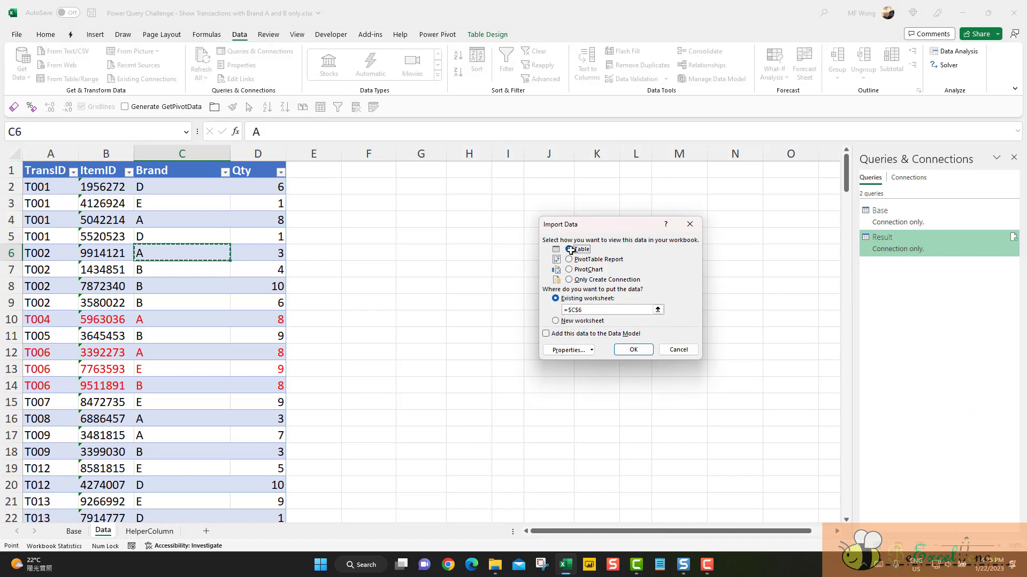
pyautogui.click(658, 310)
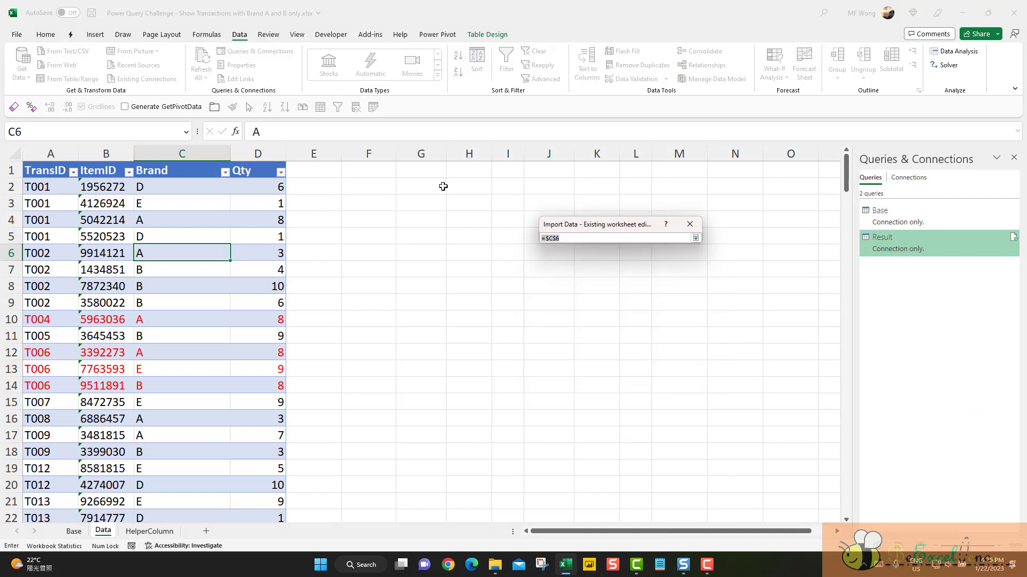
pyautogui.click(416, 170)
pyautogui.press('Return')
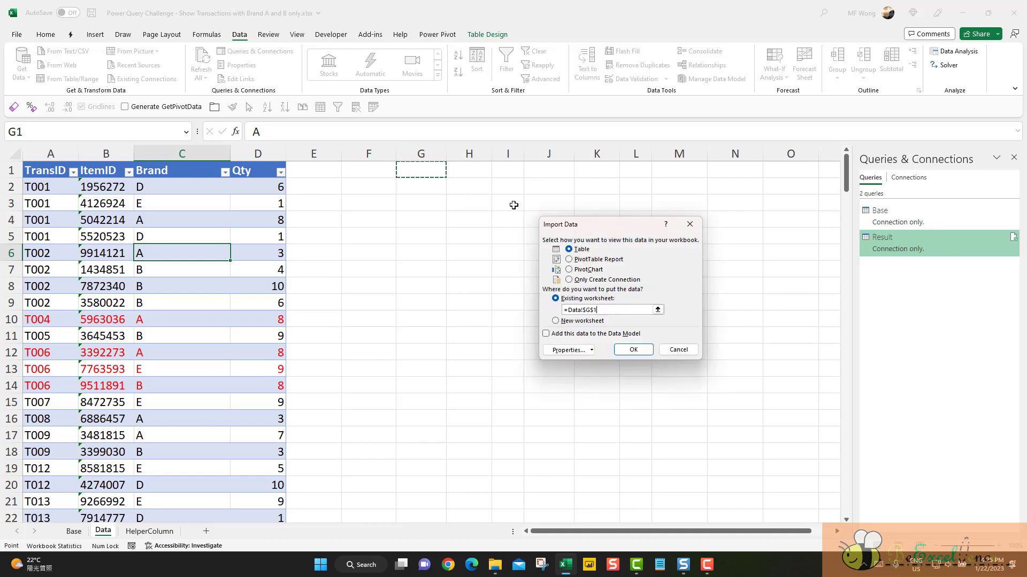
pyautogui.click(633, 349)
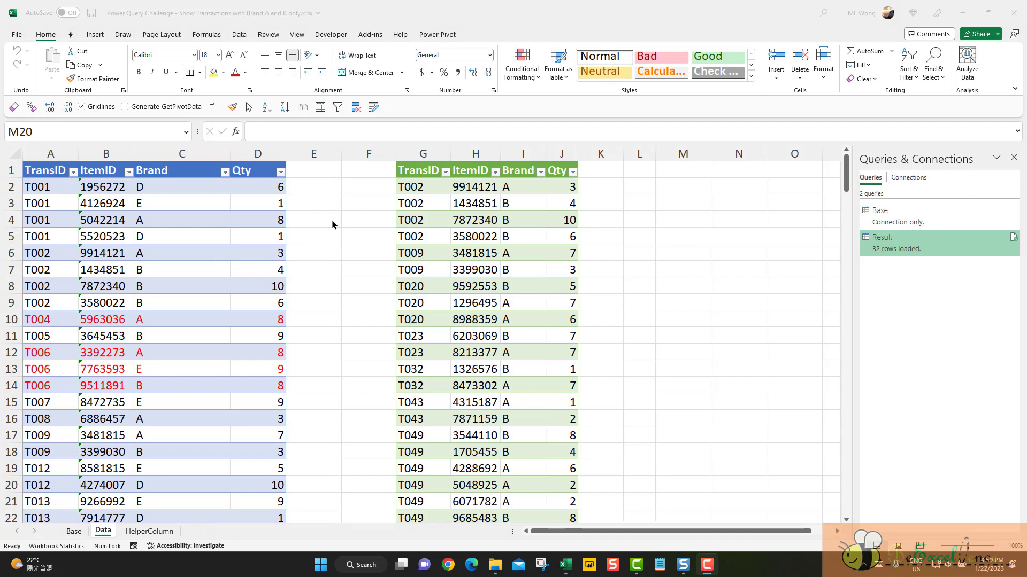
# - In the source table, set transaction T001's brands to B in C2 and C3, and to A in C5
pyautogui.click(426, 184)
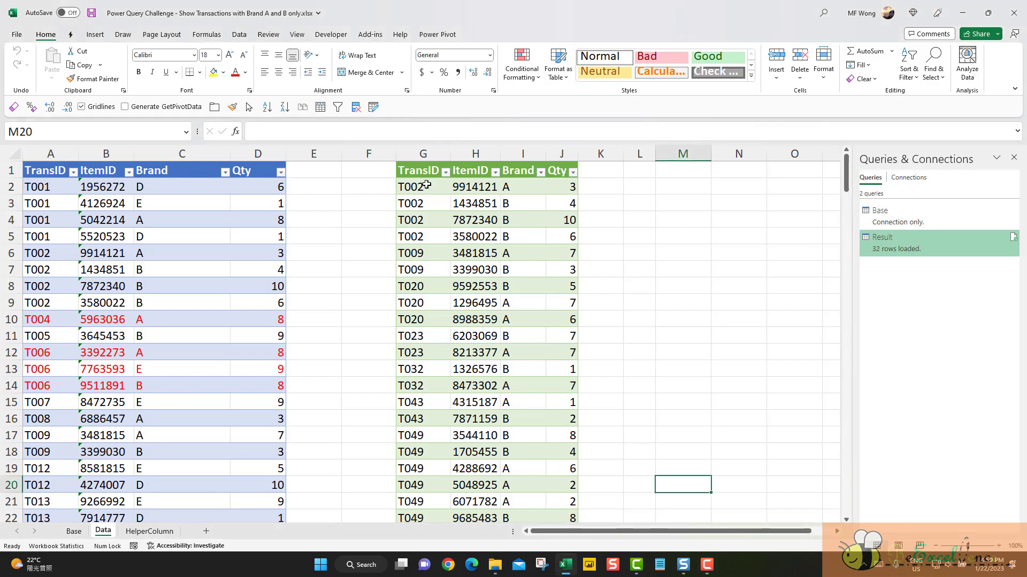
pyautogui.click(426, 185)
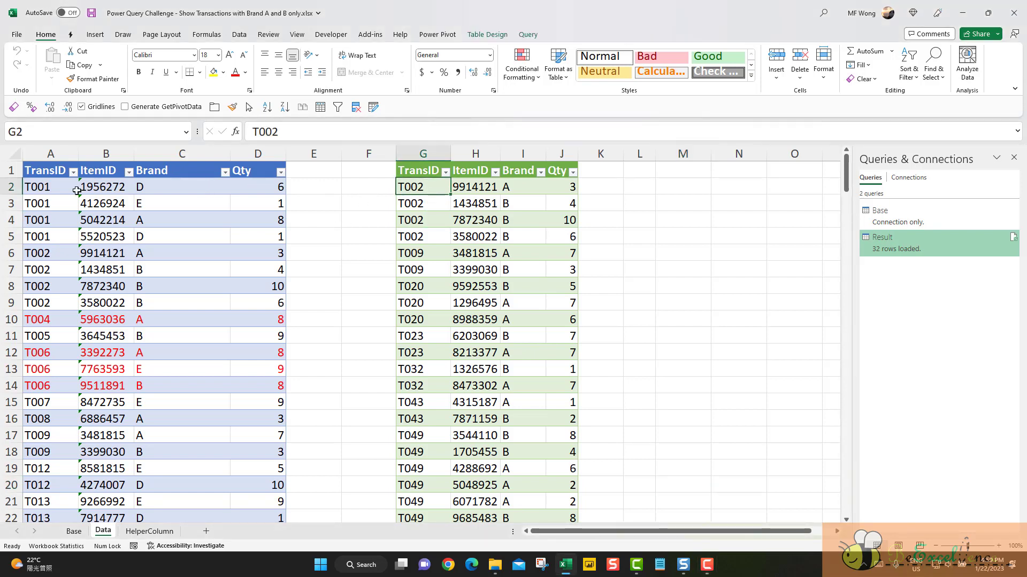
pyautogui.moveTo(45, 188); pyautogui.dragTo(256, 237)
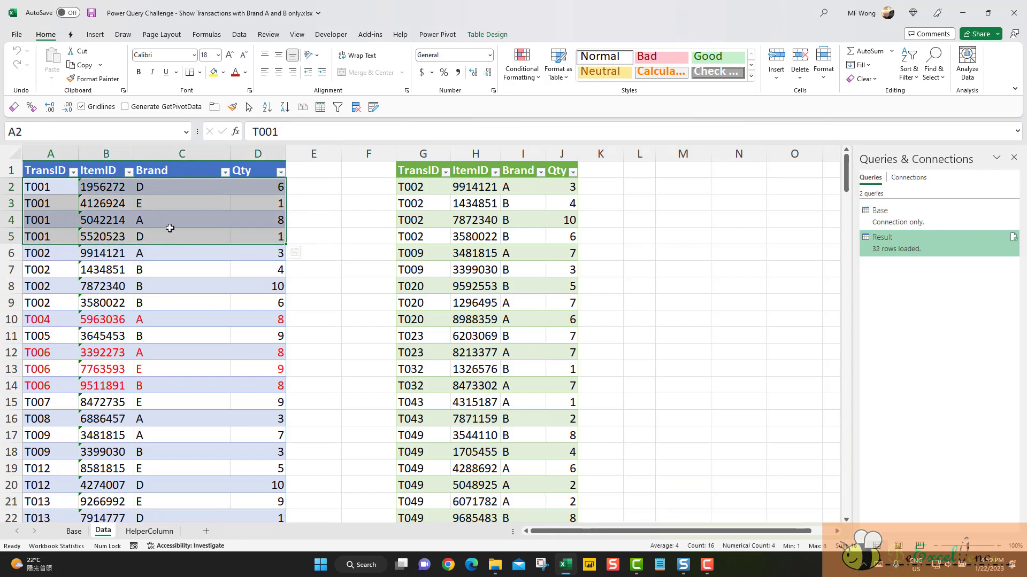
pyautogui.click(177, 190)
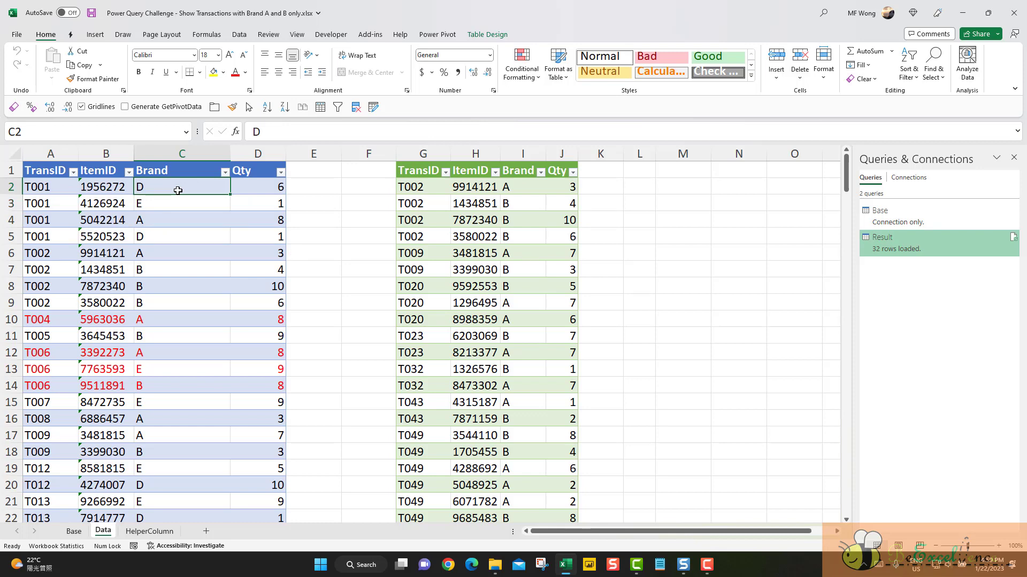
pyautogui.write('B')
pyautogui.press('Return')
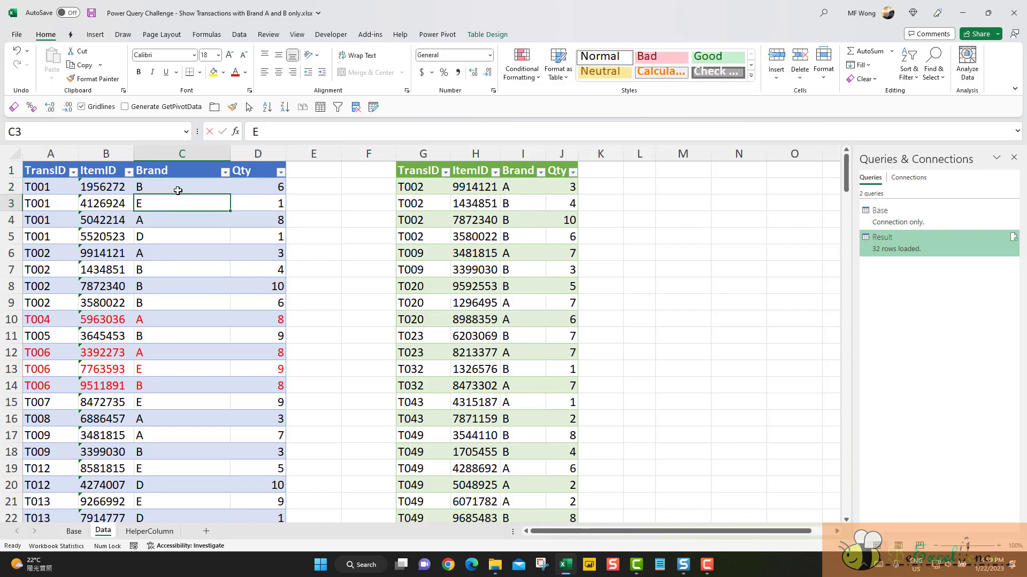
pyautogui.write('B')
pyautogui.press('Return')
pyautogui.press('Return')
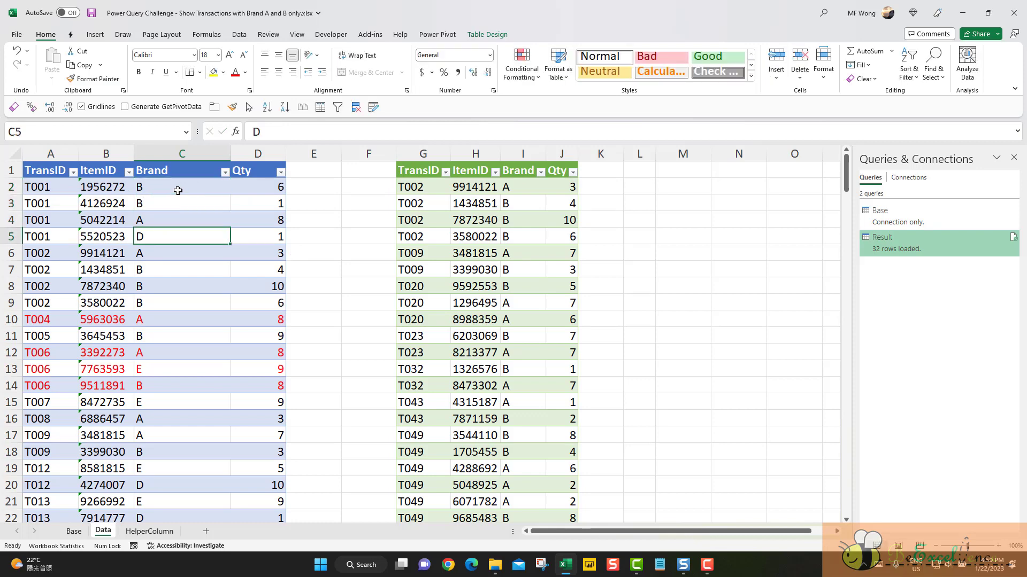
pyautogui.write('A')
pyautogui.press('Return')
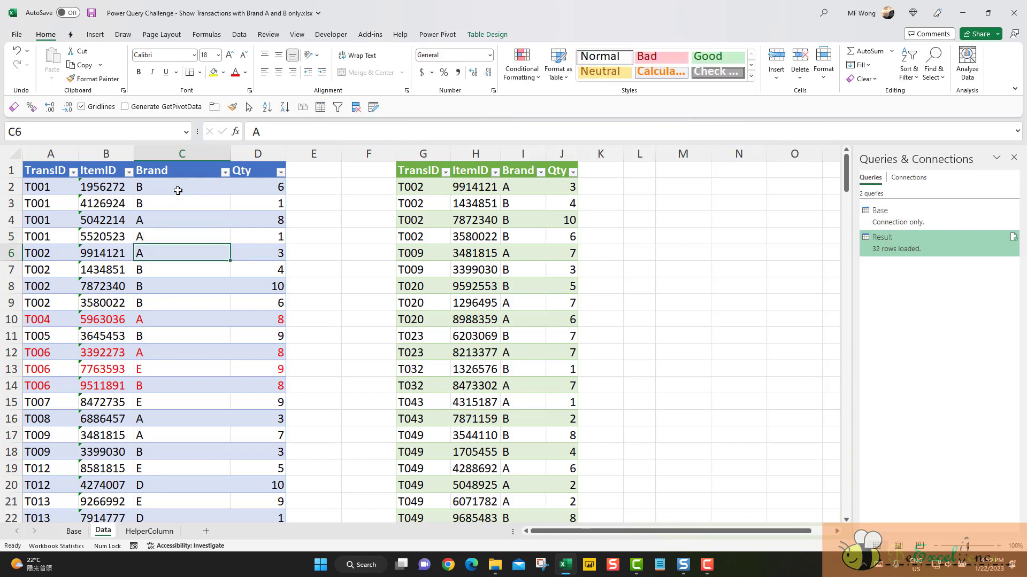
# - Refresh the loaded Result table to pick up the edited T001 rows
pyautogui.moveTo(54, 184); pyautogui.dragTo(253, 239)
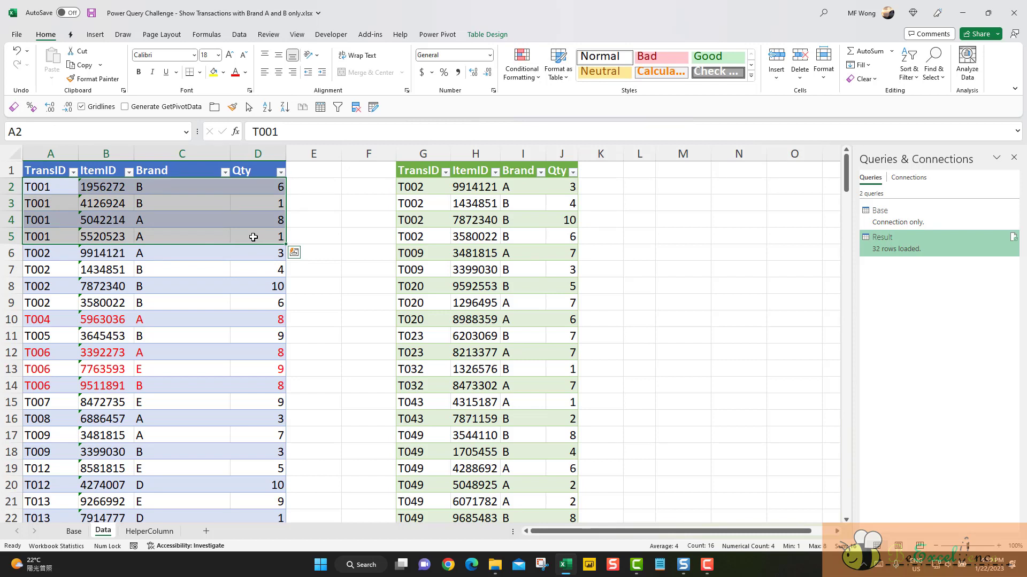
pyautogui.click(519, 202)
pyautogui.rightClick(518, 200)
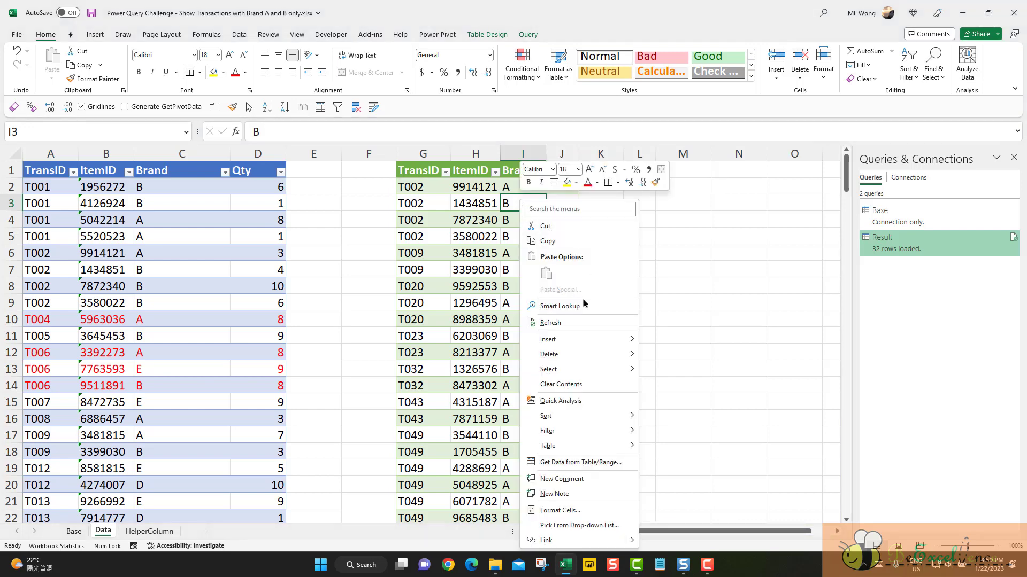
pyautogui.click(580, 321)
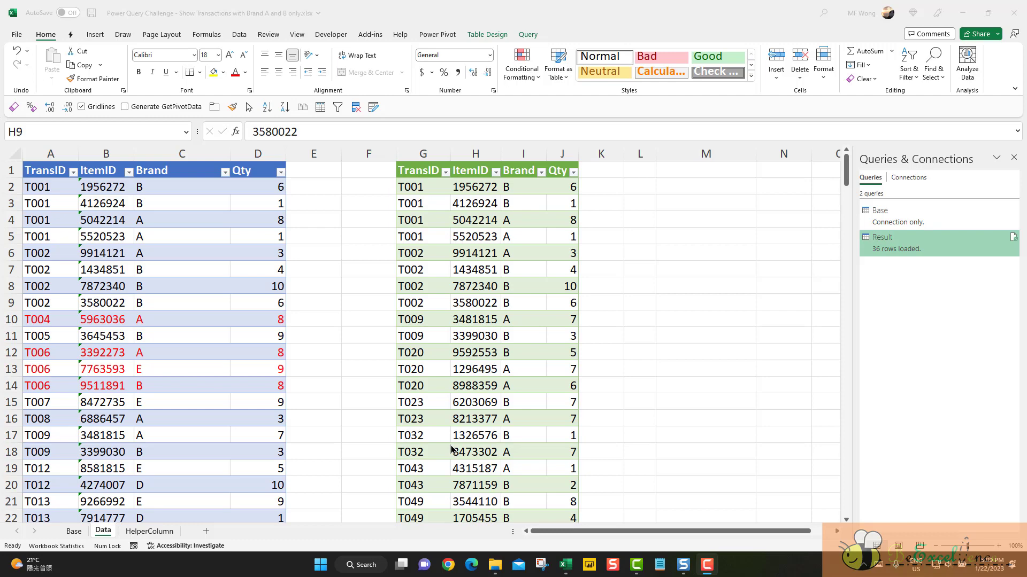
# - Change the Result query's Filtered Rows step to keep only A,C in SortedBrands, and load the result back to the worksheet
pyautogui.doubleClick(901, 242)
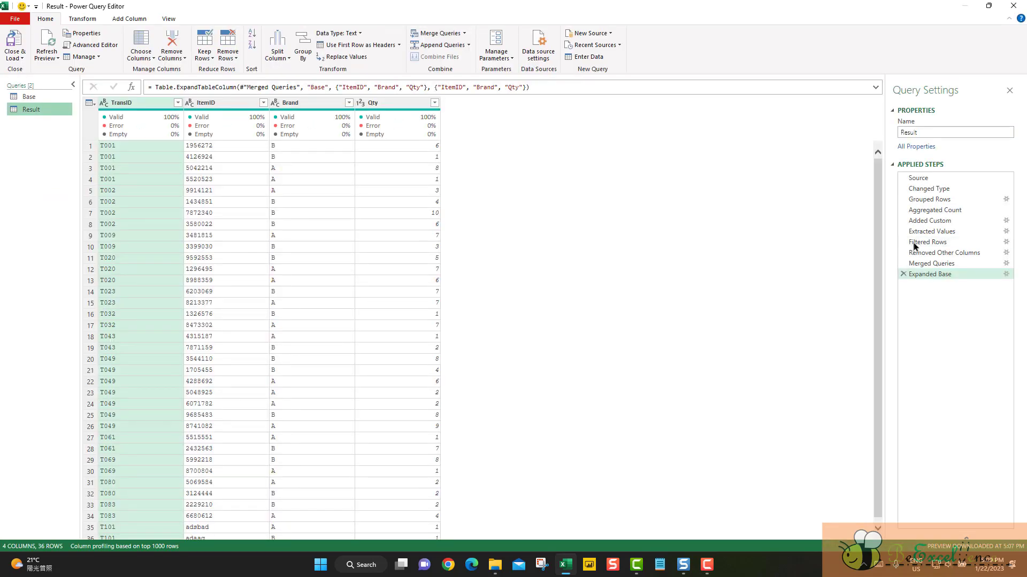
pyautogui.click(950, 242)
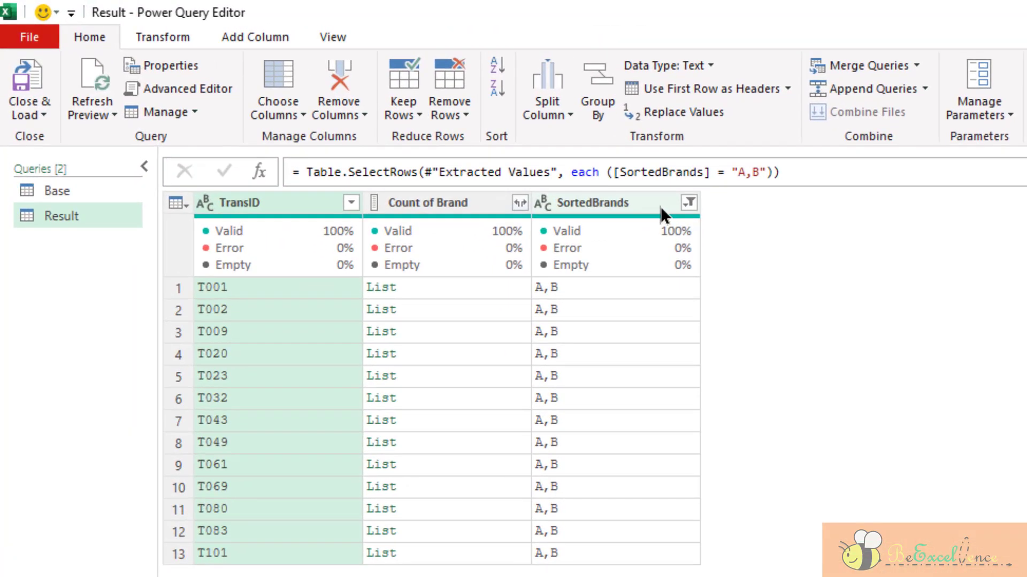
pyautogui.click(689, 202)
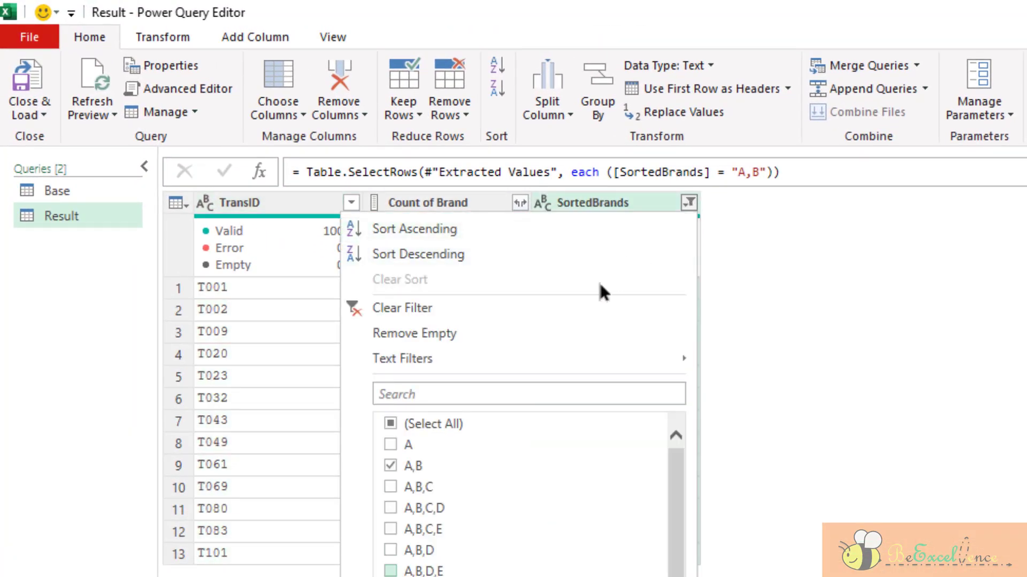
pyautogui.click(407, 464)
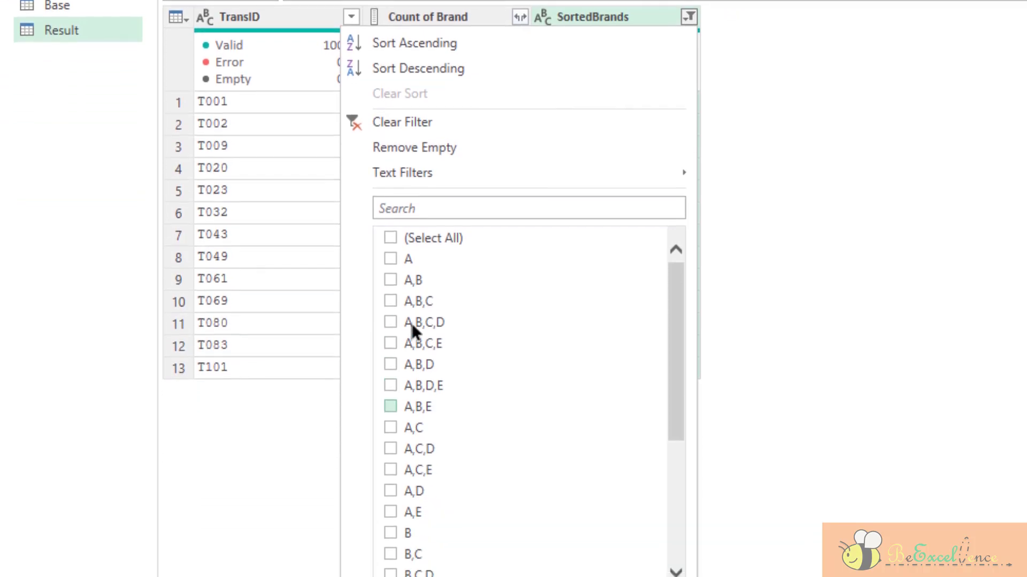
pyautogui.click(419, 421)
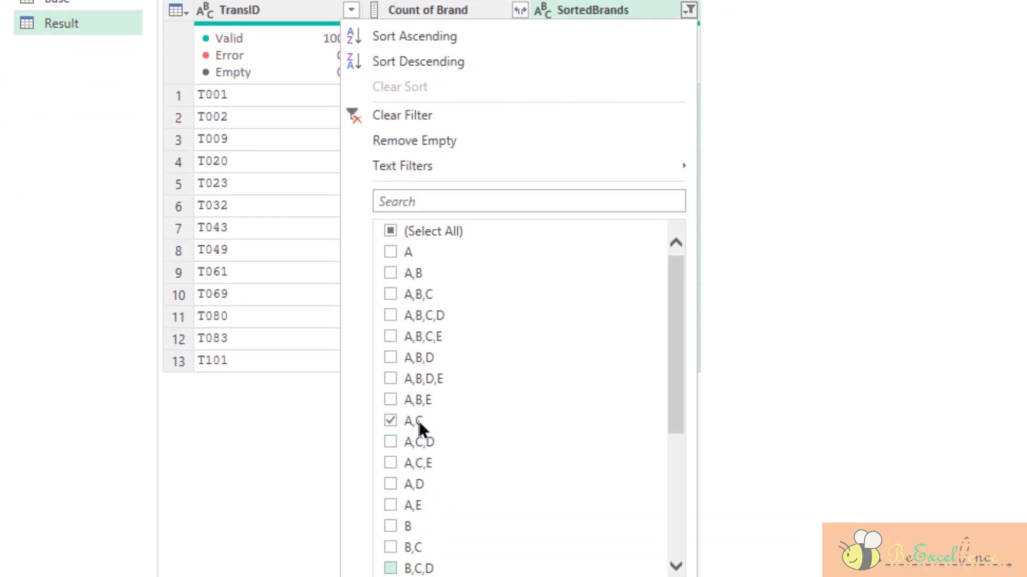
pyautogui.click(583, 576)
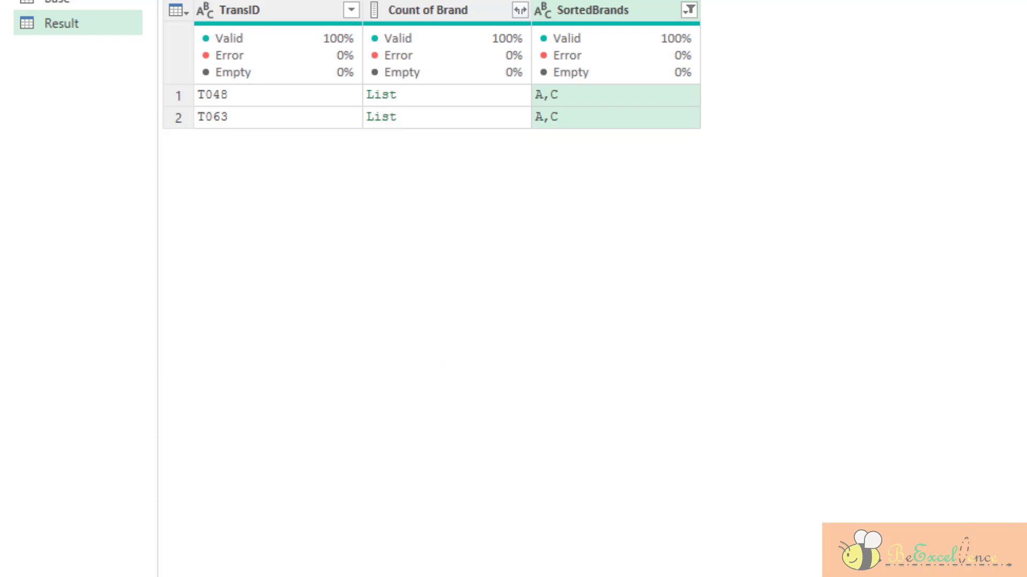
pyautogui.click(9, 41)
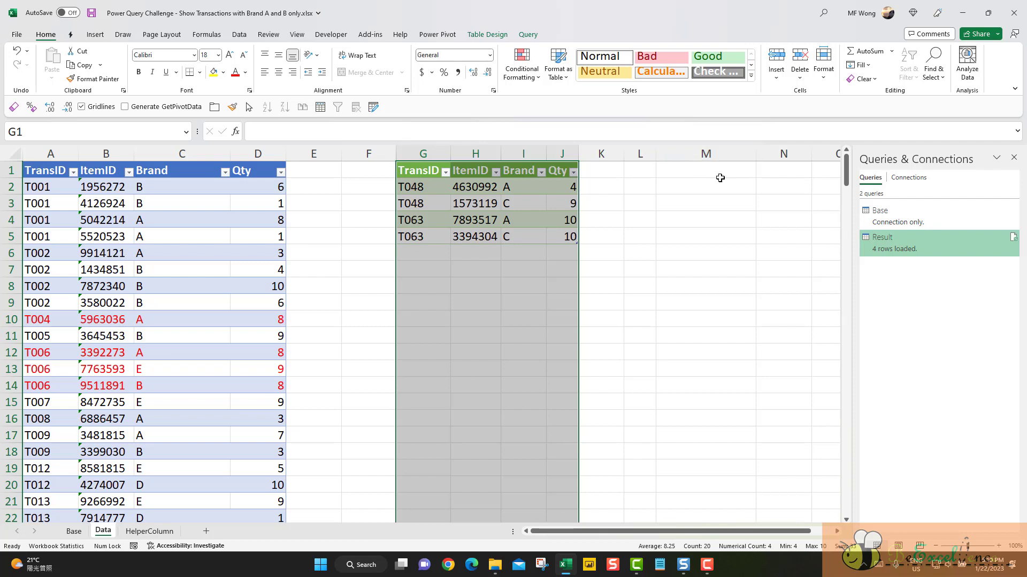
# - Enter the heading Input Parameters in cell M1, with brands A in M2 and B in M3
pyautogui.click(719, 178)
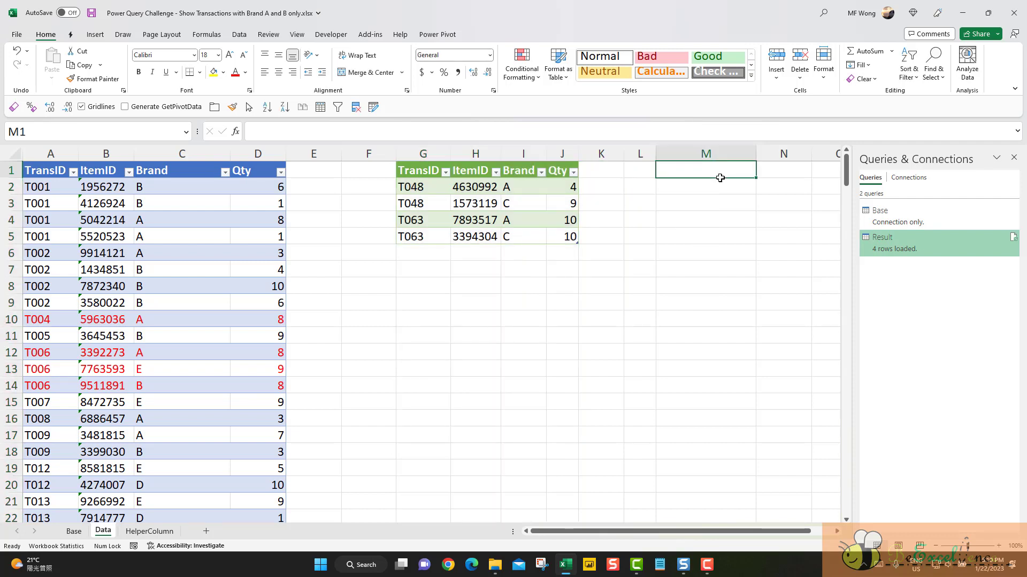
pyautogui.write('Injut')
pyautogui.press('BackSpace')
pyautogui.press('BackSpace')
pyautogui.press('BackSpace')
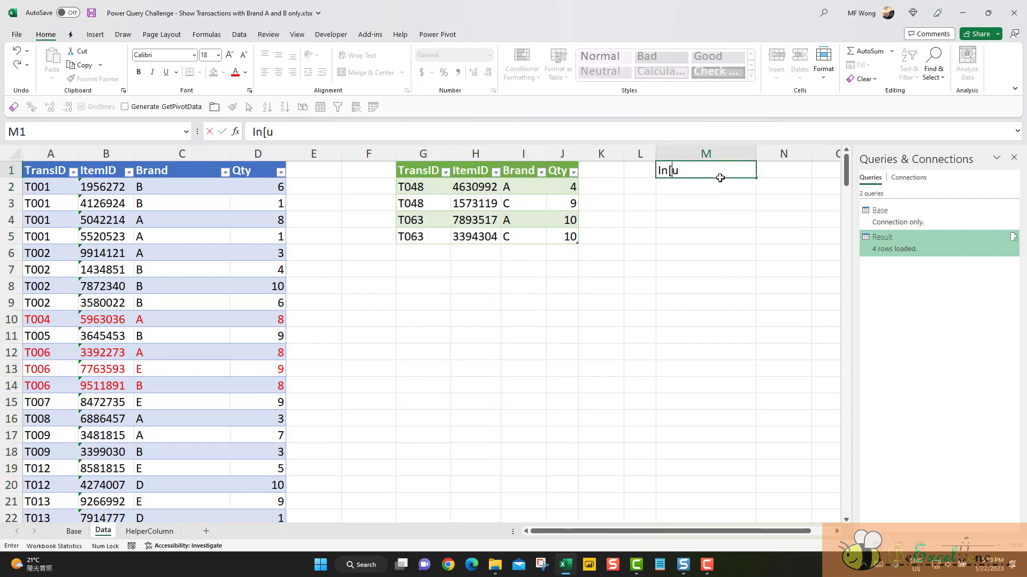
pyautogui.write('put Paramente')
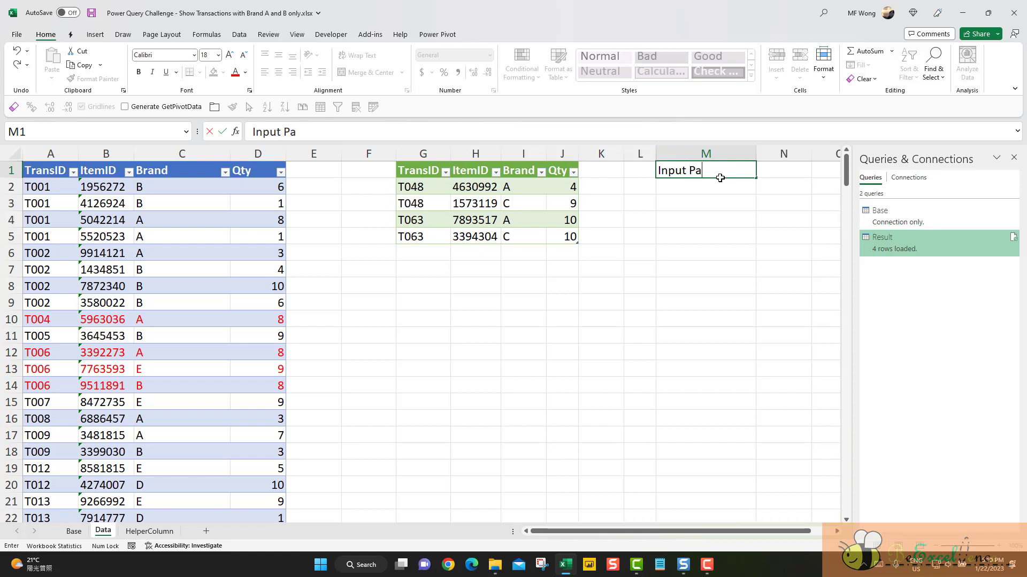
pyautogui.press('BackSpace')
pyautogui.press('BackSpace')
pyautogui.press('BackSpace')
pyautogui.write('ters')
pyautogui.press('Return')
pyautogui.write('A')
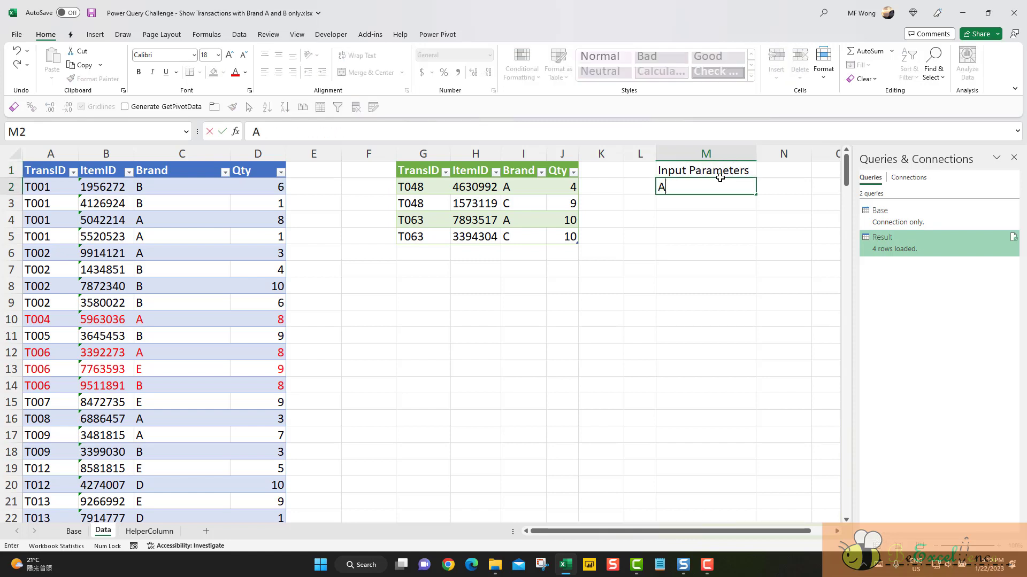
pyautogui.press('Return')
pyautogui.write('B')
pyautogui.press('Return')
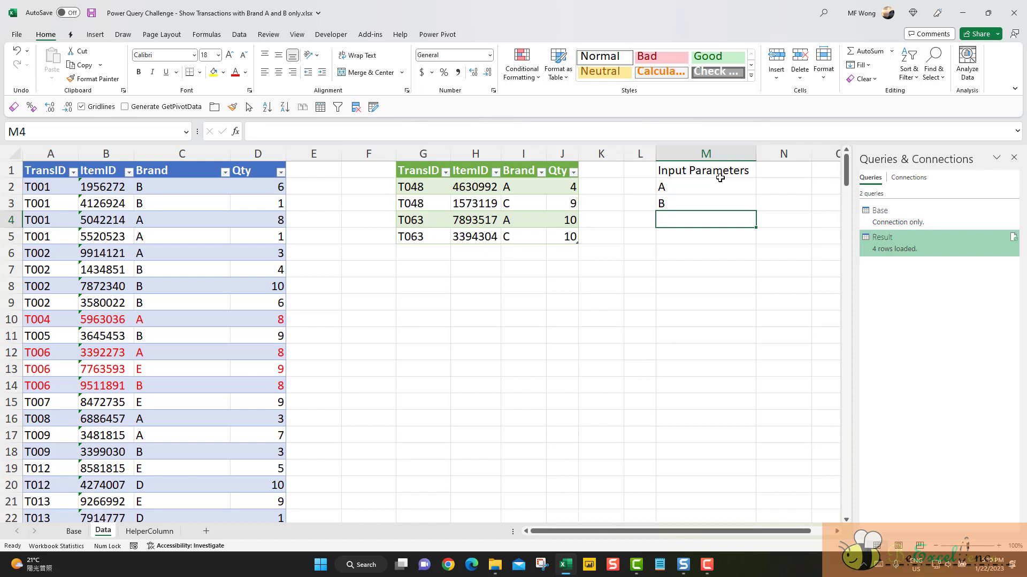
# - Convert M1:M3 into a table with headers and name the table Brands
pyautogui.click(708, 171)
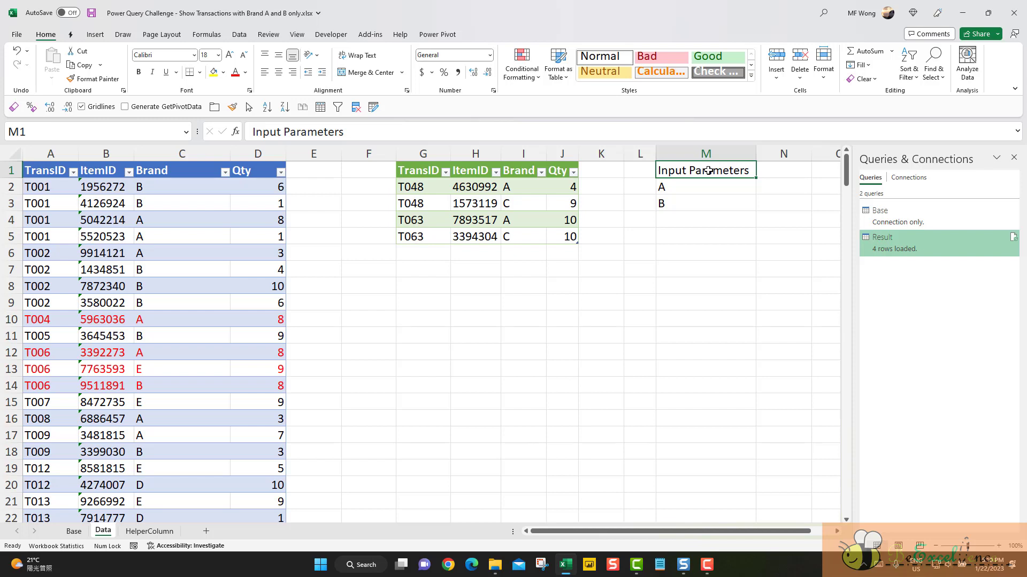
pyautogui.hotkey('ctrl', 't')
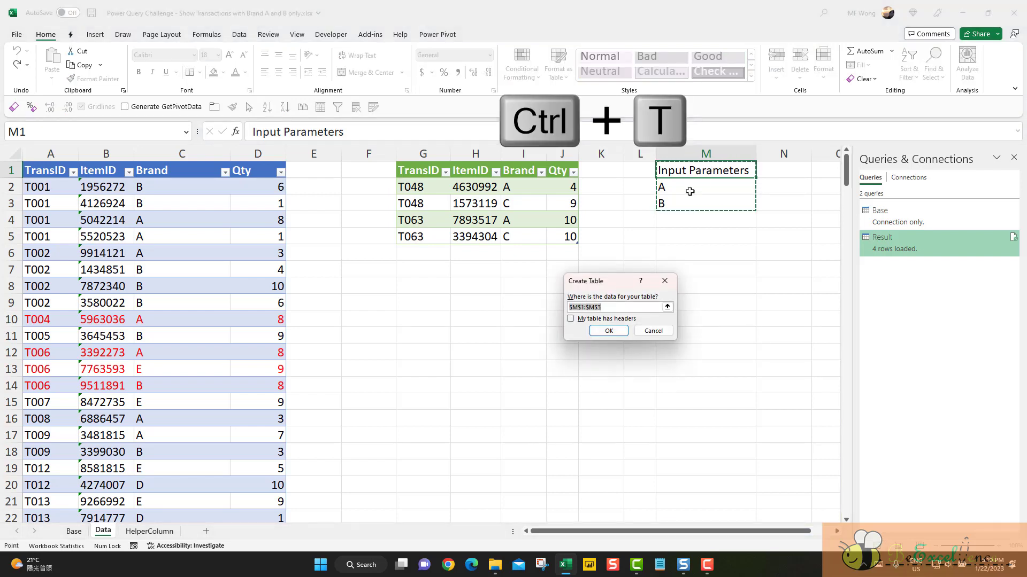
pyautogui.click(579, 320)
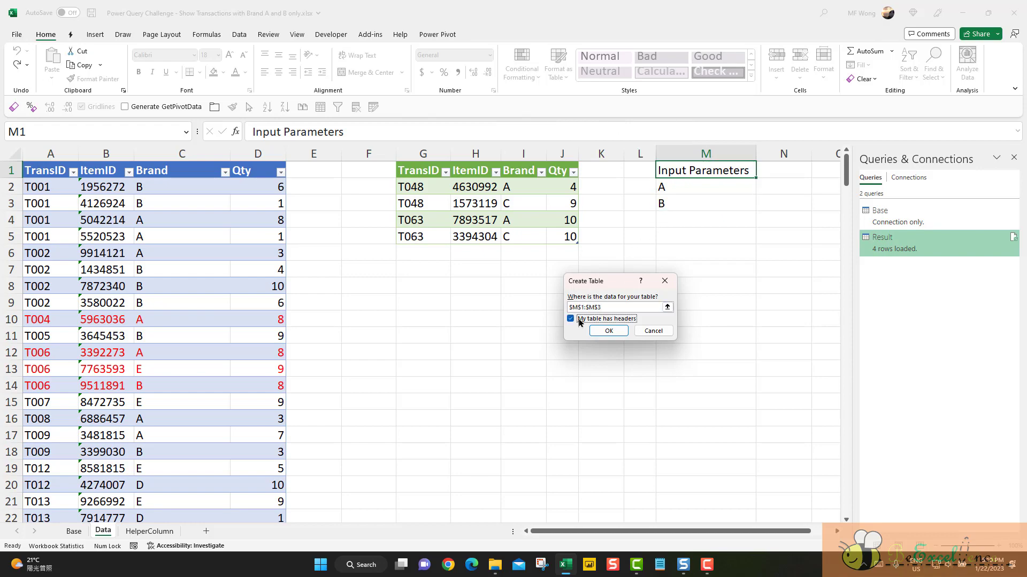
pyautogui.click(609, 331)
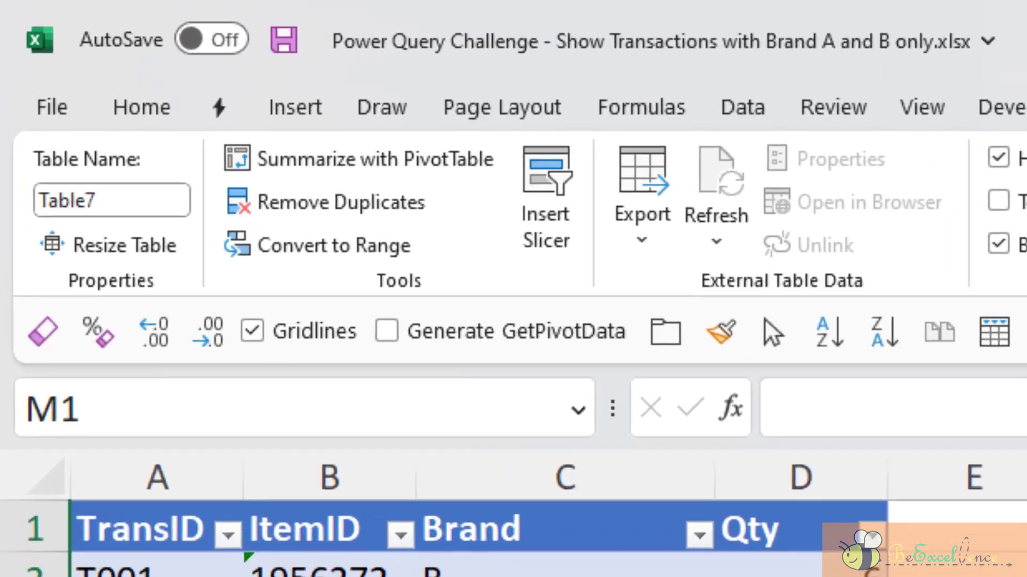
pyautogui.click(115, 202)
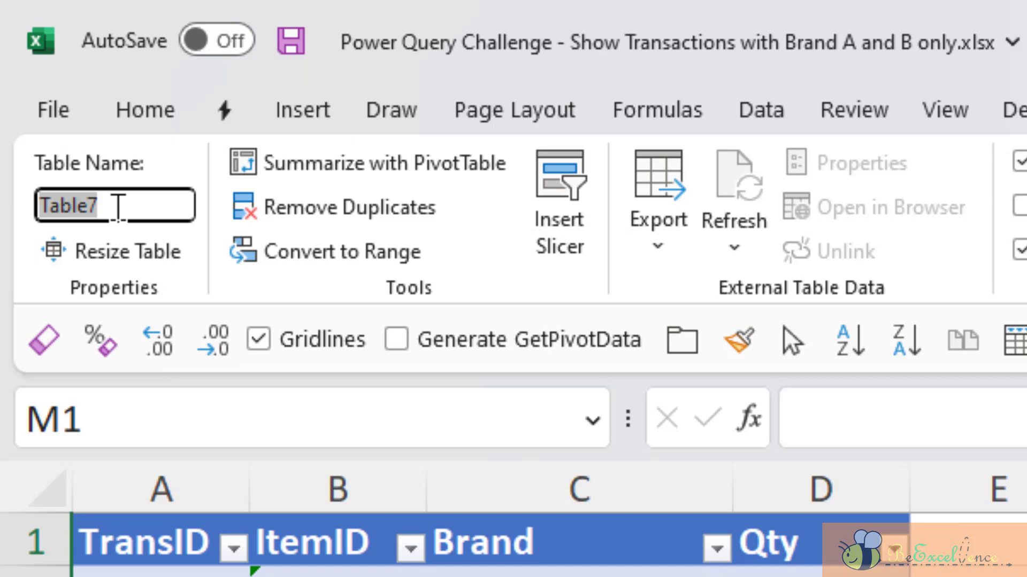
pyautogui.write('Brands')
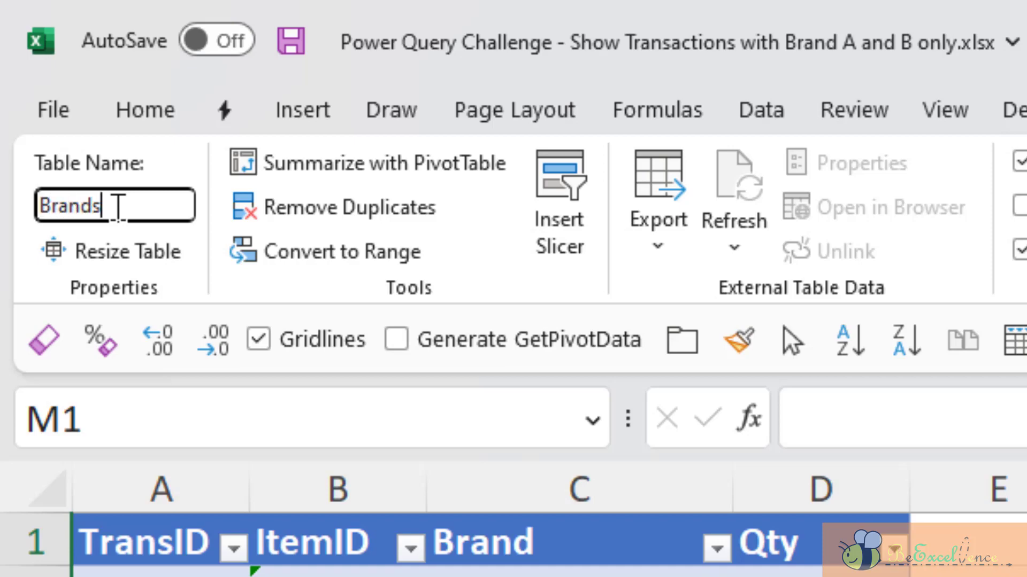
pyautogui.press('Return')
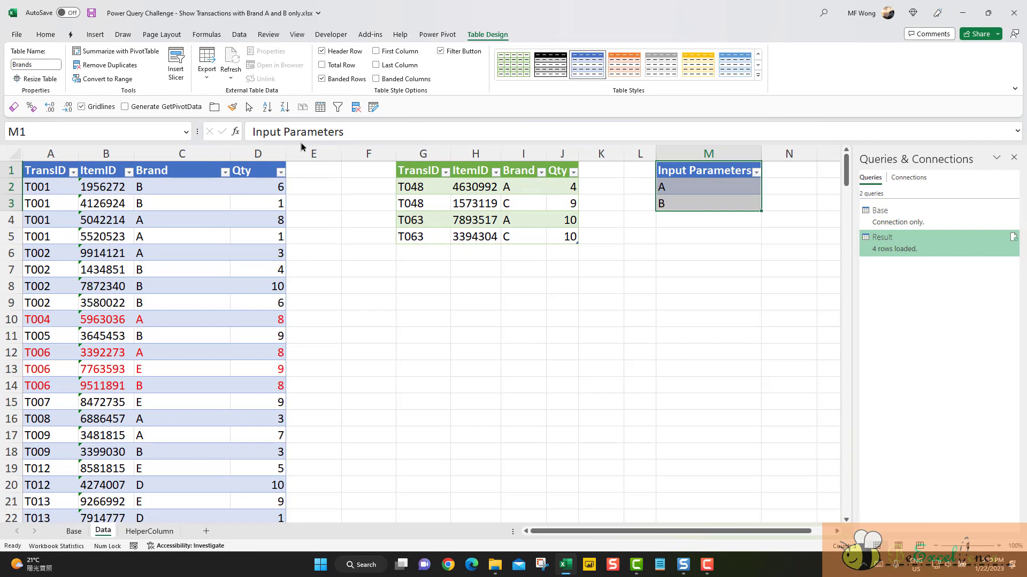
# - Add C in M4 directly below the Brands table as a further parameter, and undo the entry
pyautogui.click(752, 273)
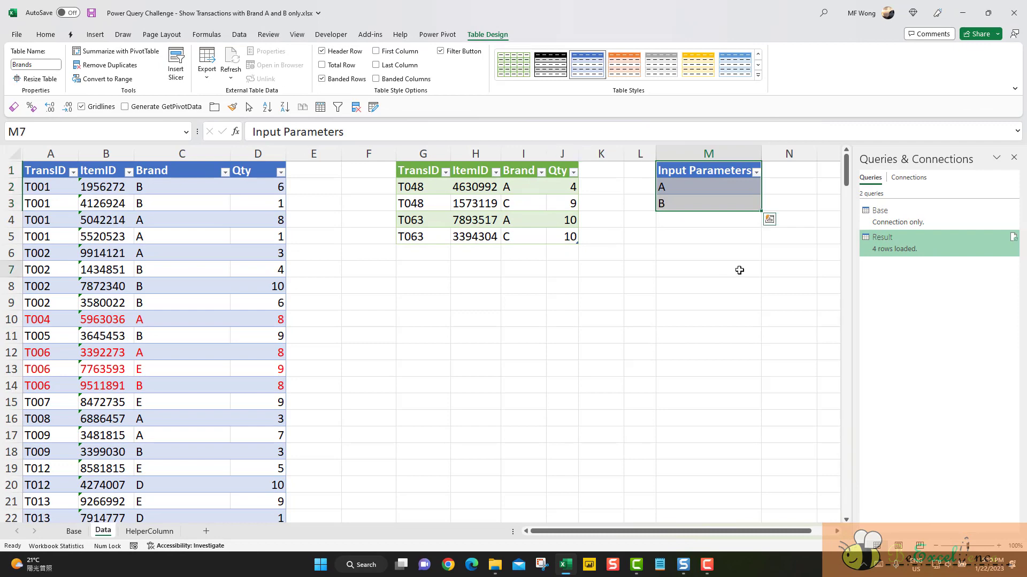
pyautogui.click(743, 195)
pyautogui.click(736, 204)
pyautogui.click(739, 223)
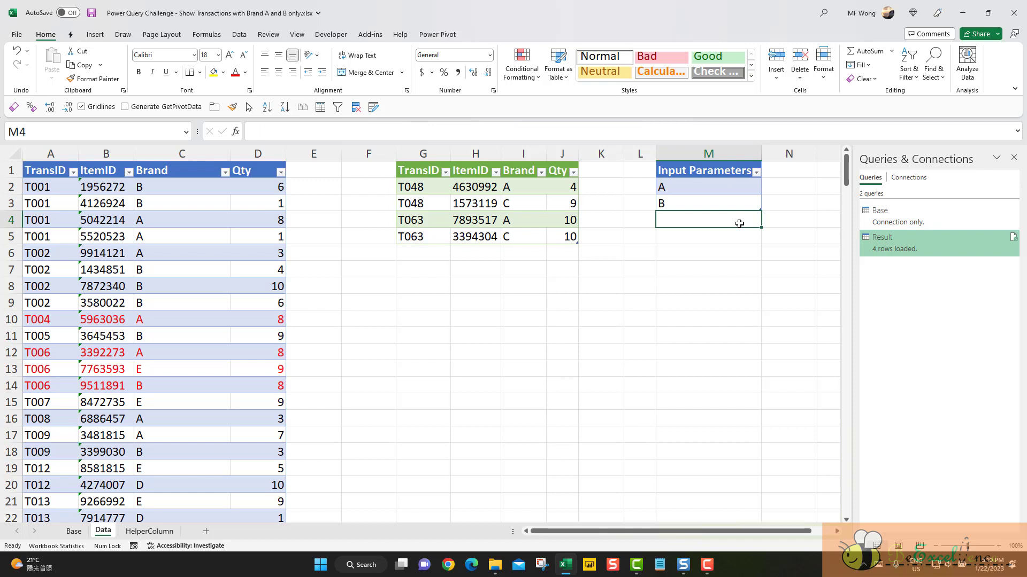
pyautogui.write('C')
pyautogui.press('Return')
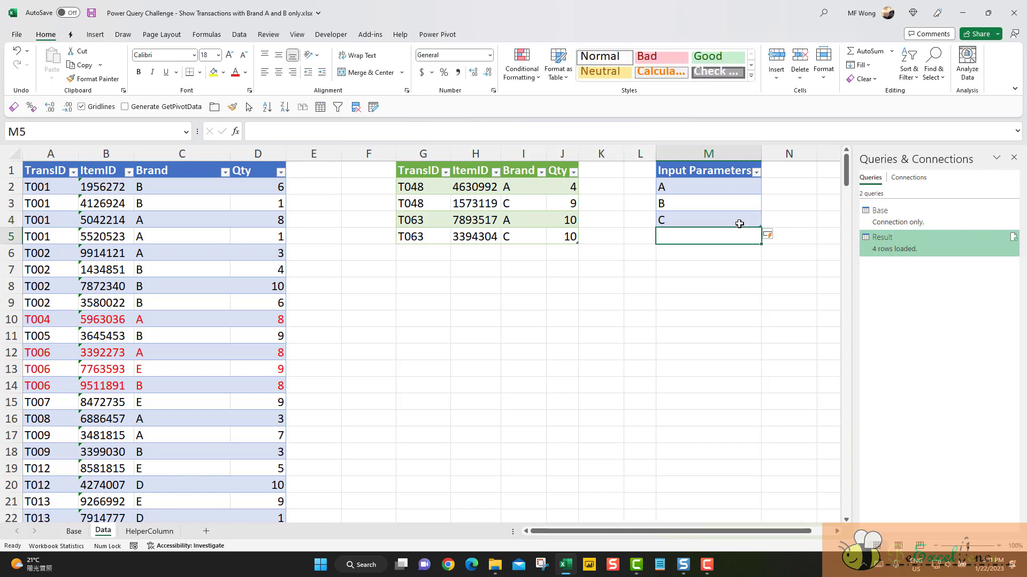
pyautogui.click(750, 302)
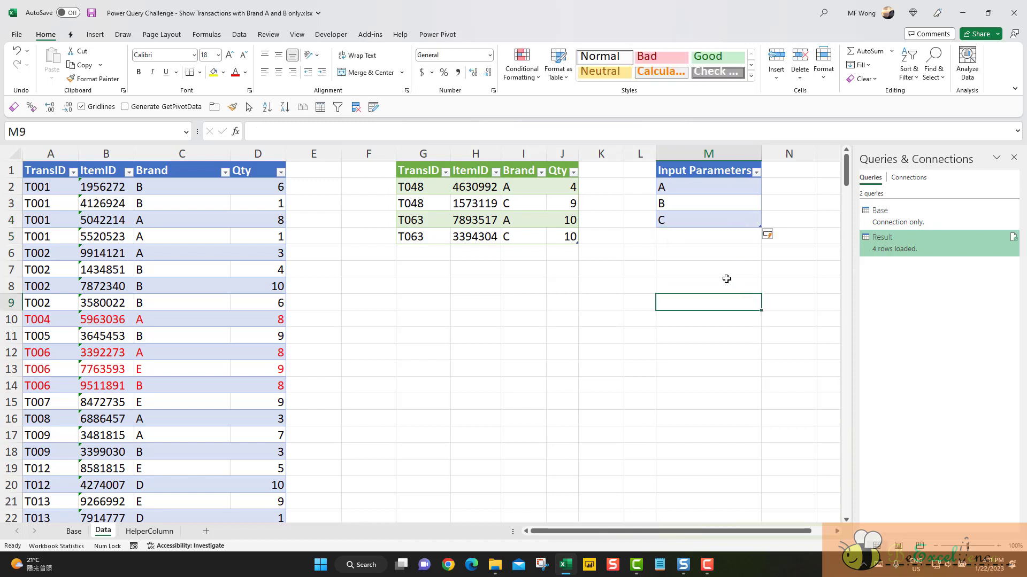
pyautogui.hotkey('ctrl', 'z')
pyautogui.hotkey('ctrl', 'z')
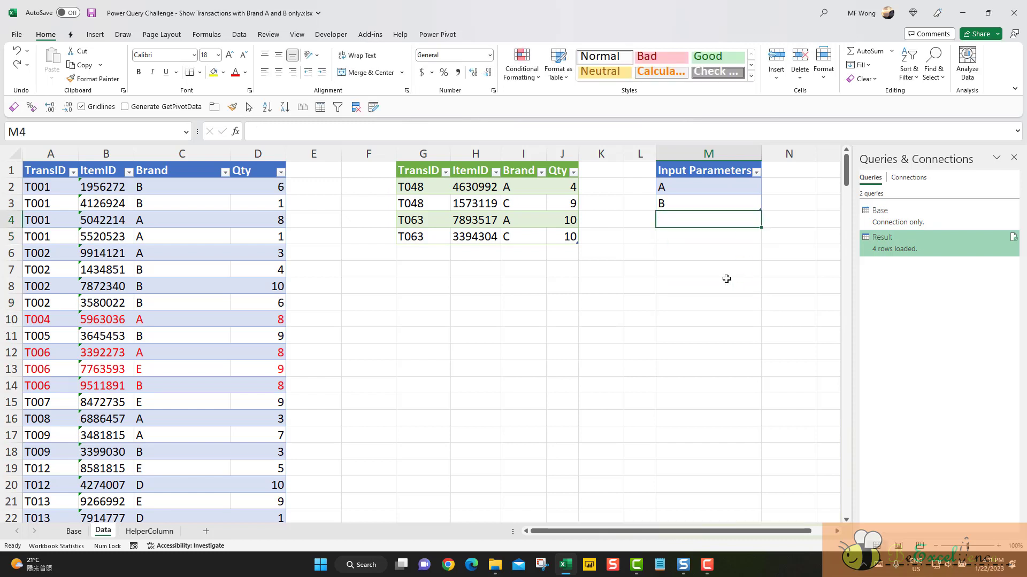
# - Load the Brands table into Power Query as a new query and convert its Input Parameters column to a list
pyautogui.moveTo(731, 186); pyautogui.dragTo(731, 202)
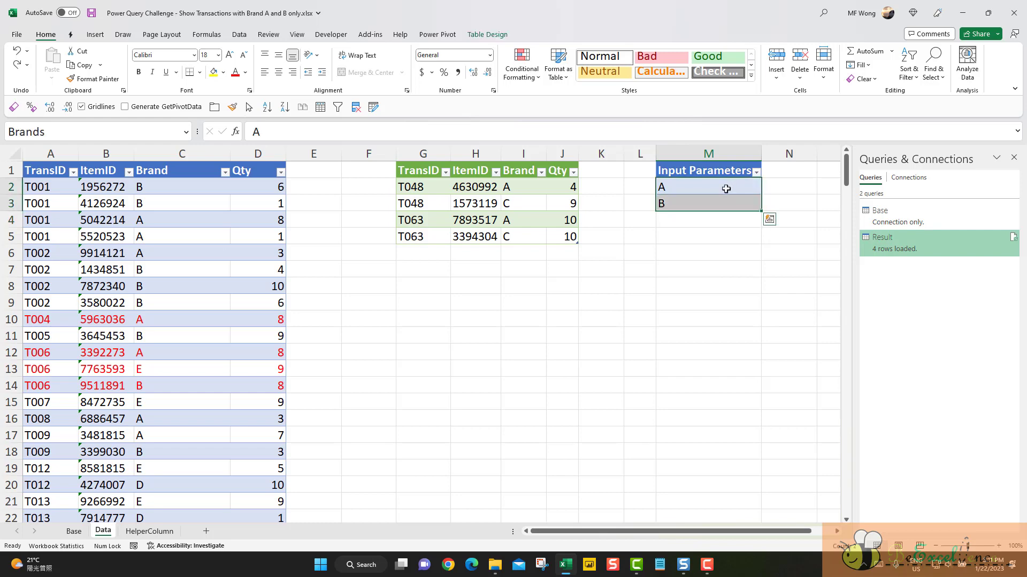
pyautogui.rightClick(720, 193)
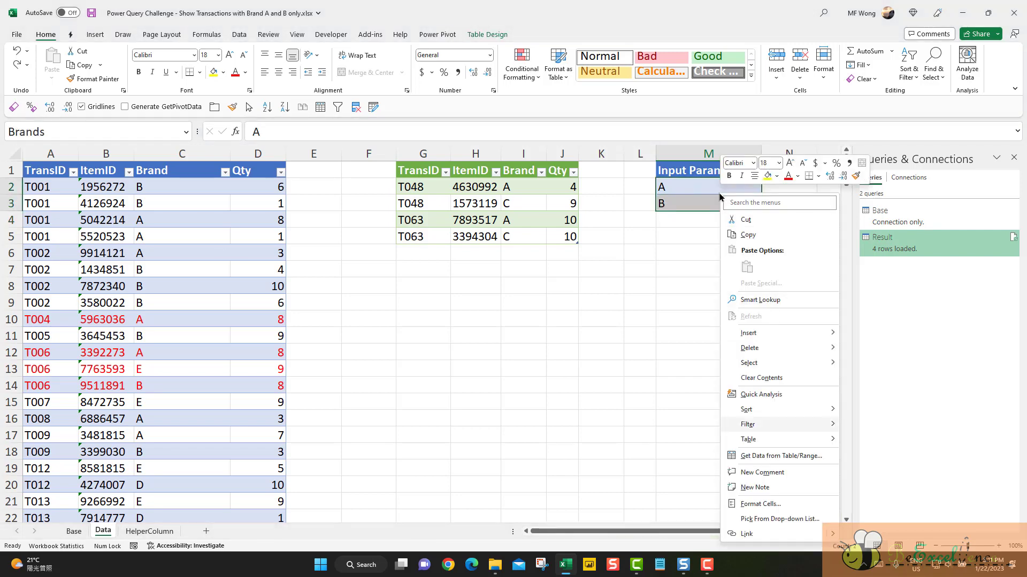
pyautogui.click(778, 456)
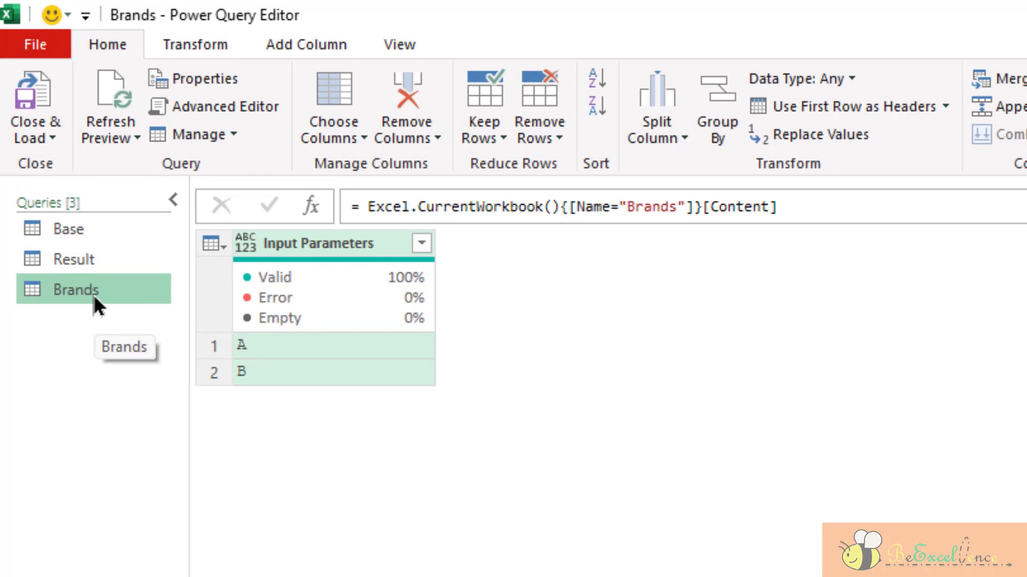
pyautogui.click(193, 48)
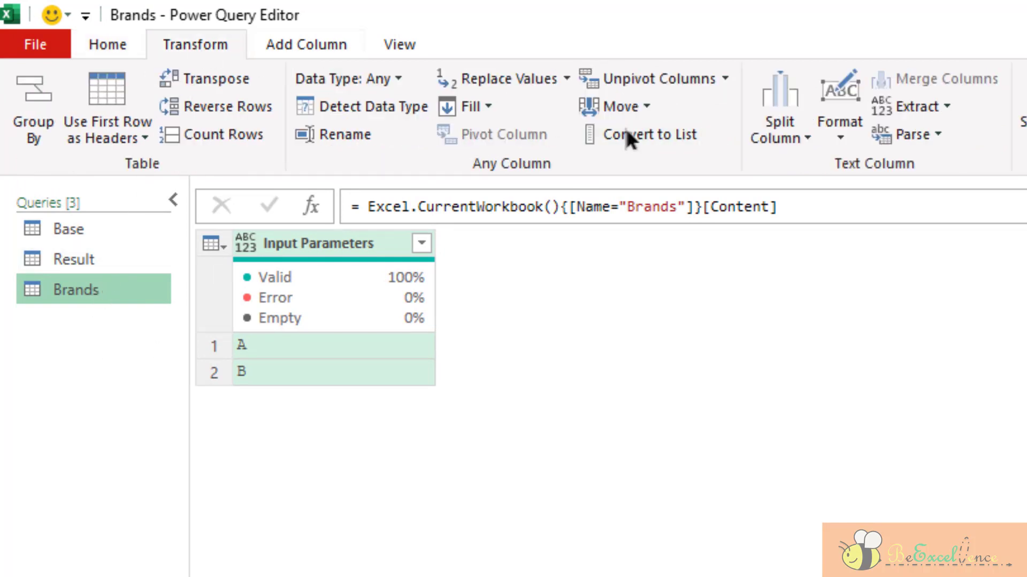
pyautogui.click(678, 141)
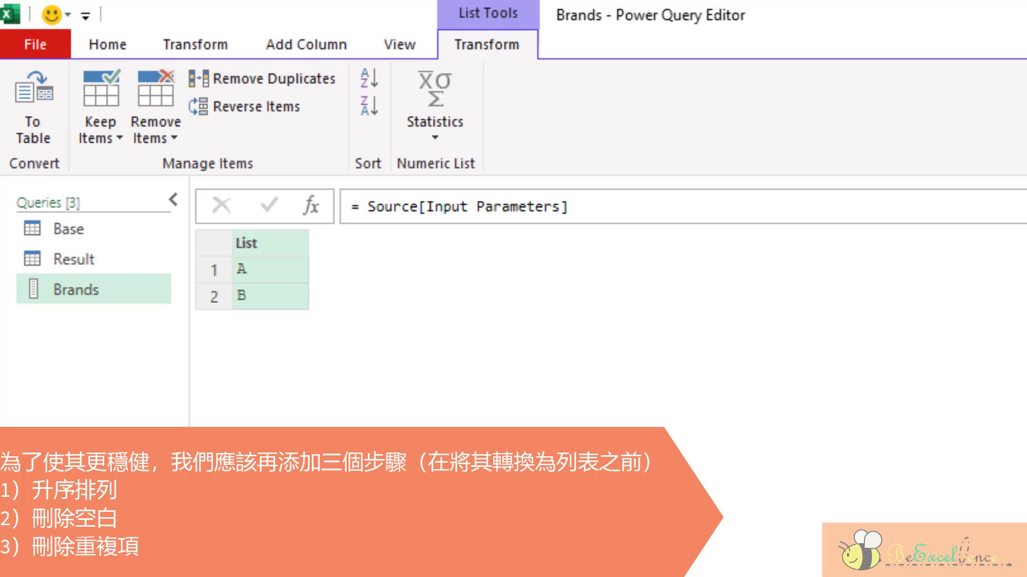
# - Review the Result query's Extracted Values and Added Custom steps, previewing the SortedBrands lists of the first several transactions
pyautogui.click(89, 260)
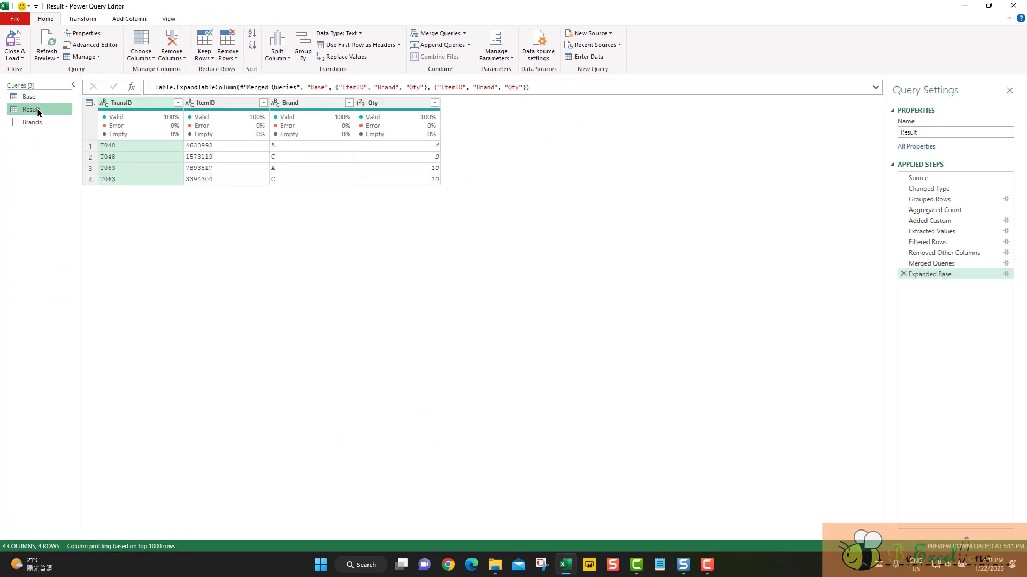
pyautogui.click(933, 232)
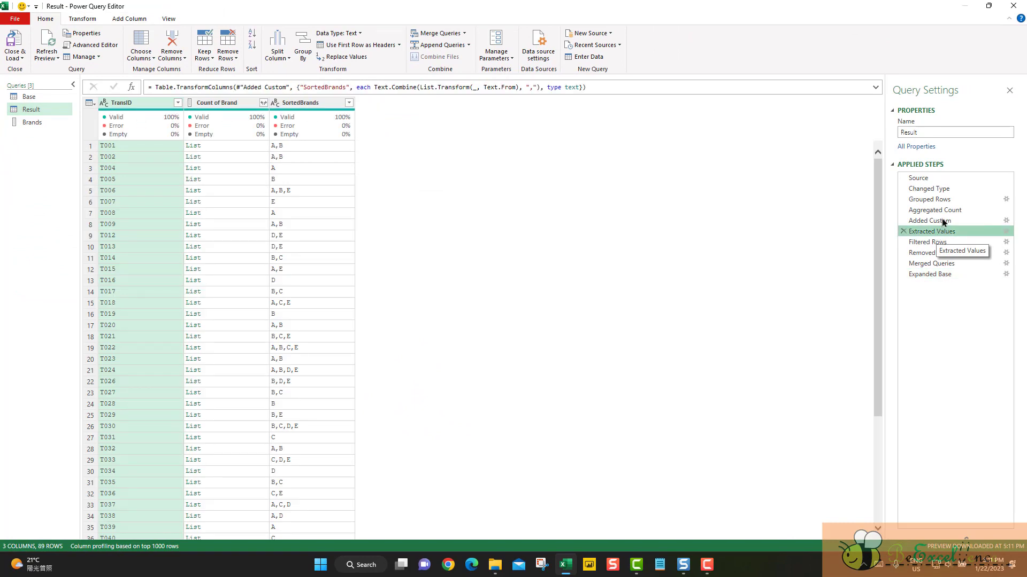
pyautogui.click(941, 220)
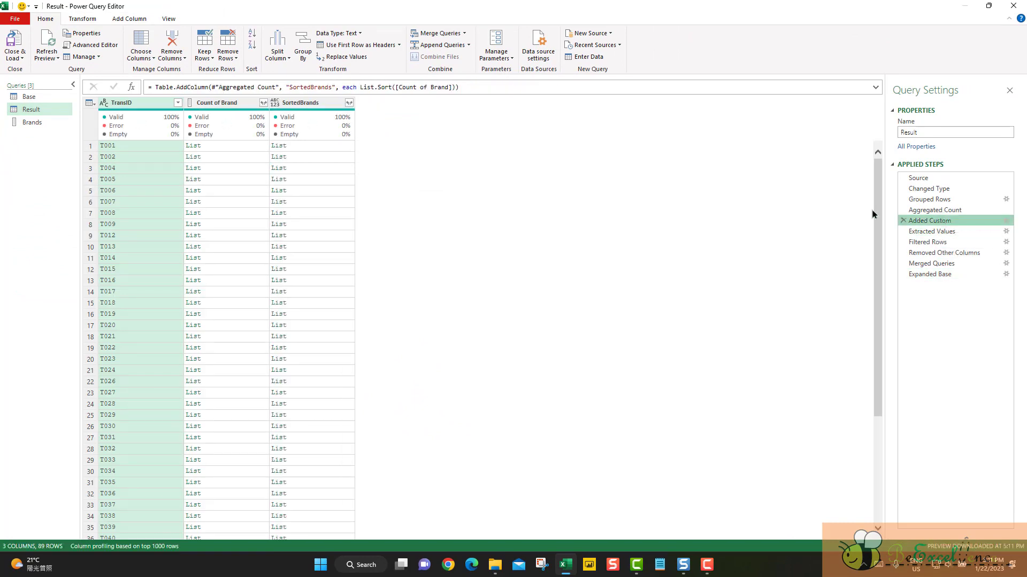
pyautogui.click(298, 145)
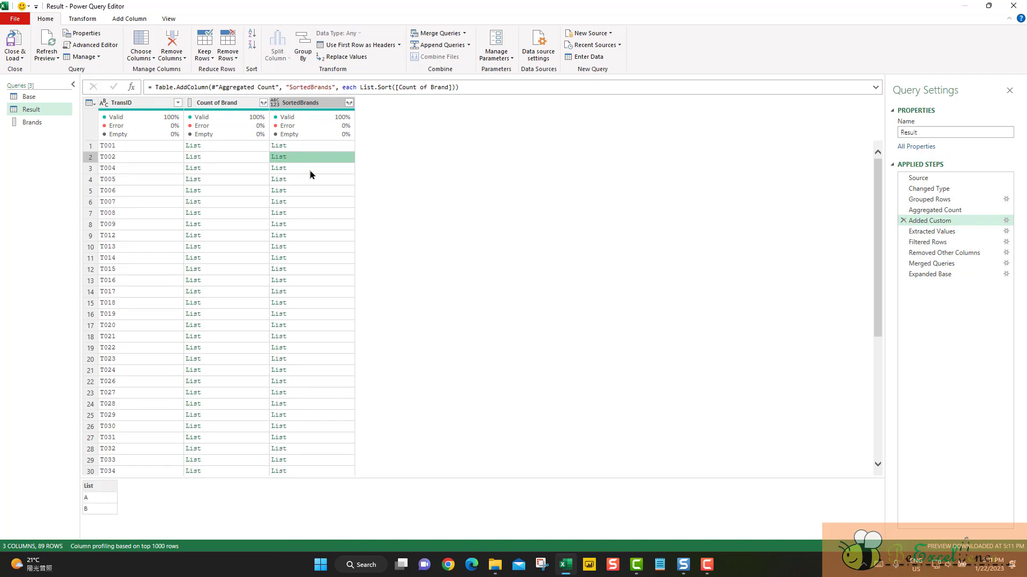
pyautogui.click(309, 169)
pyautogui.click(314, 179)
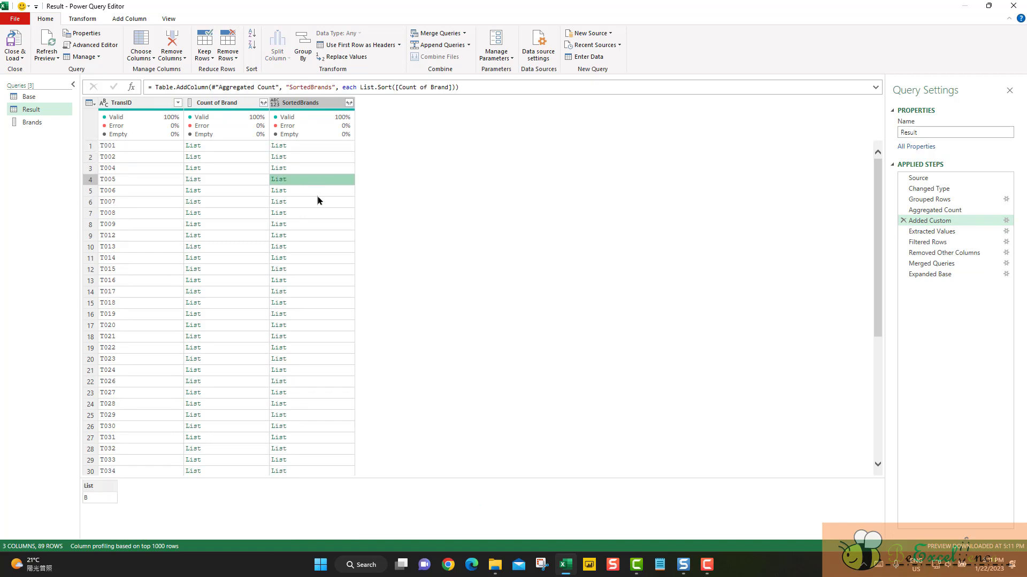
pyautogui.click(316, 193)
pyautogui.click(317, 202)
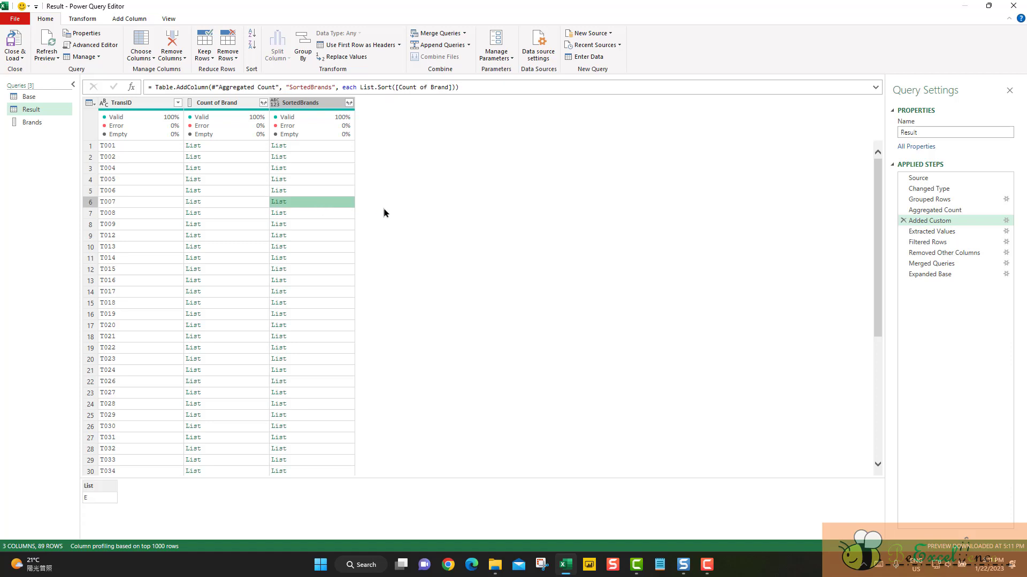
# - Delete the Result query's Extracted Values step and every applied step after it, keeping Added Custom as the last one
pyautogui.rightClick(936, 224)
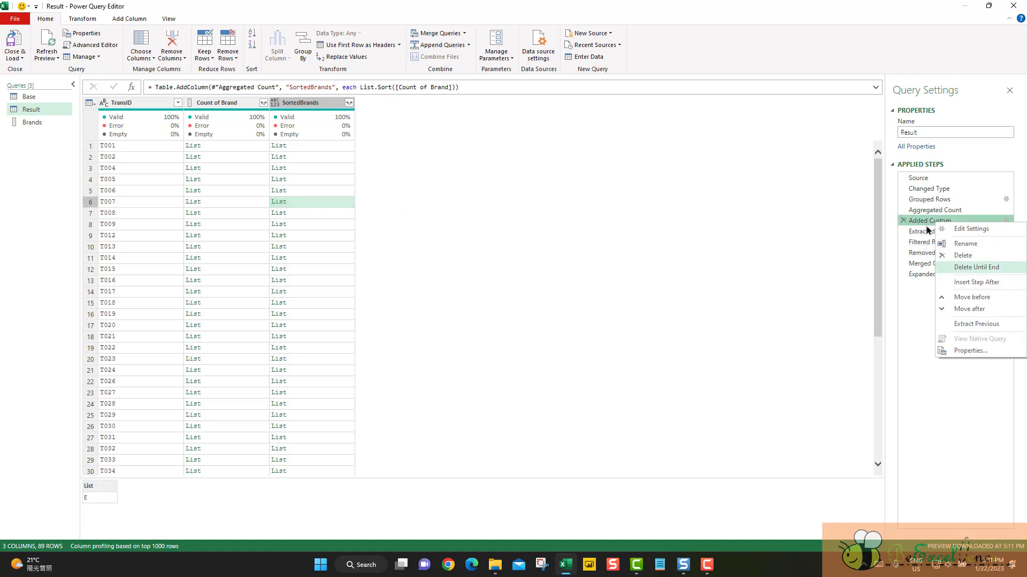
pyautogui.click(922, 231)
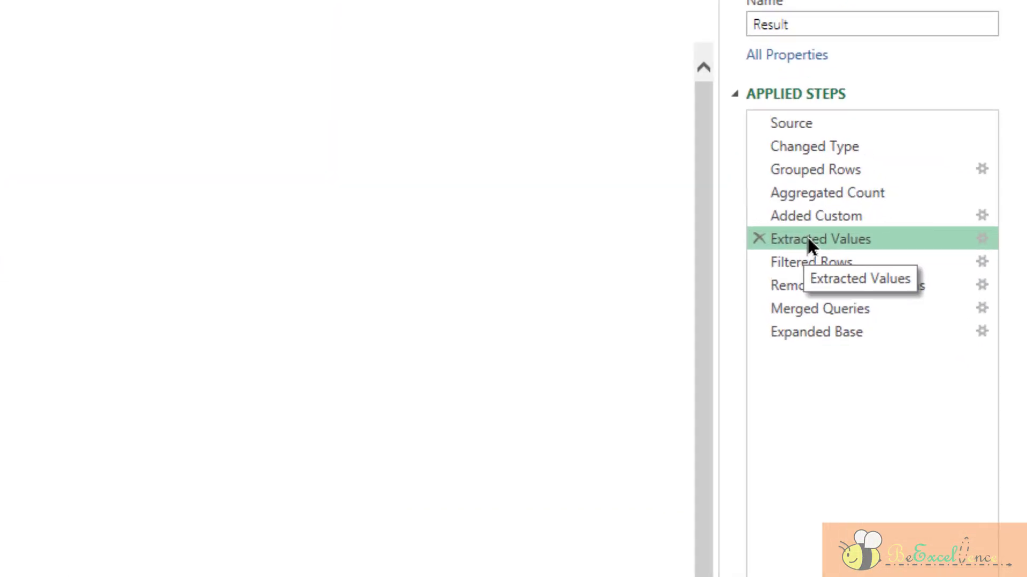
pyautogui.rightClick(926, 232)
pyautogui.click(892, 357)
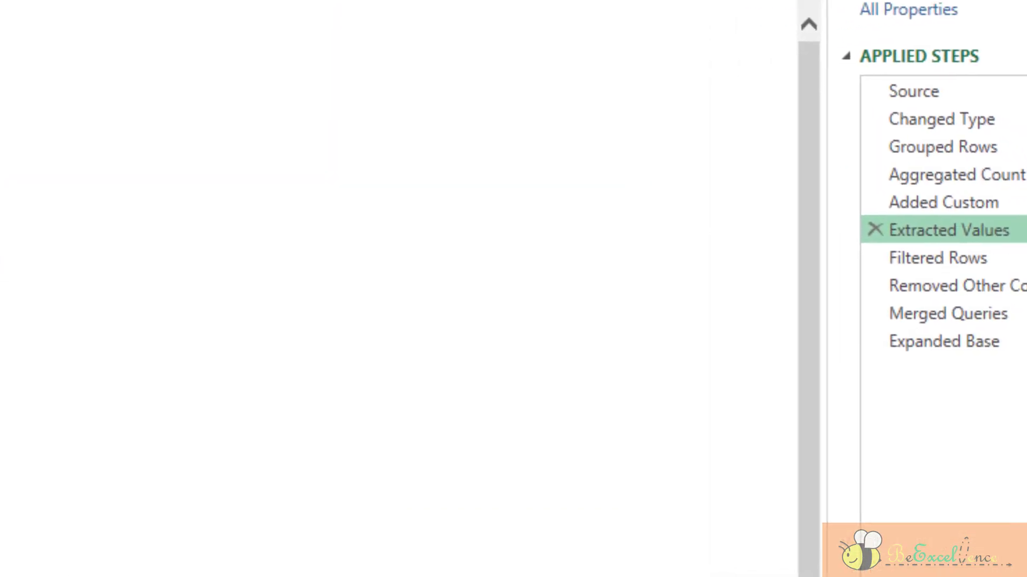
pyautogui.click(541, 376)
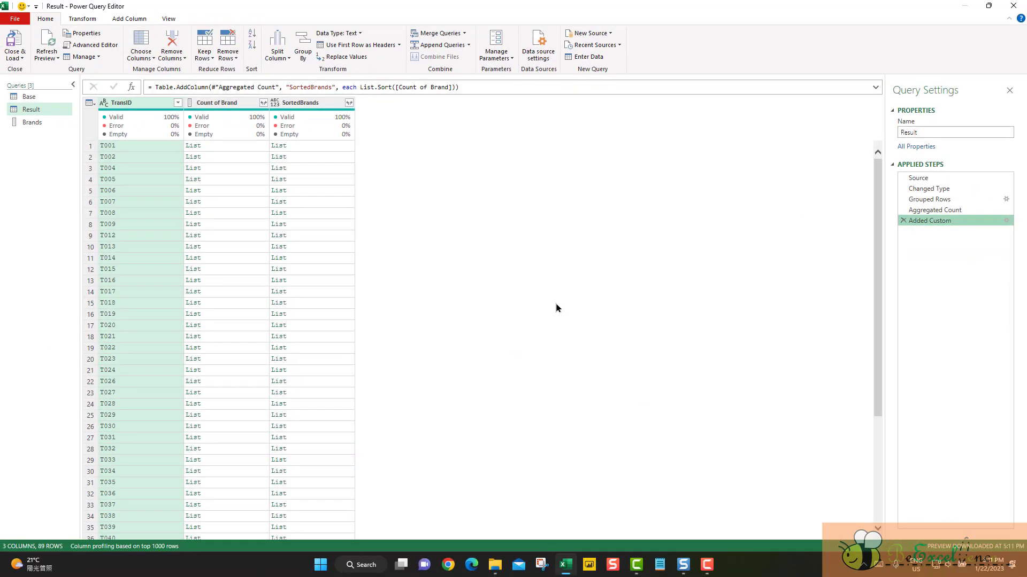
# - Compare the first transaction's SortedBrands list in the Result query with the list in the Brands query
pyautogui.click(323, 148)
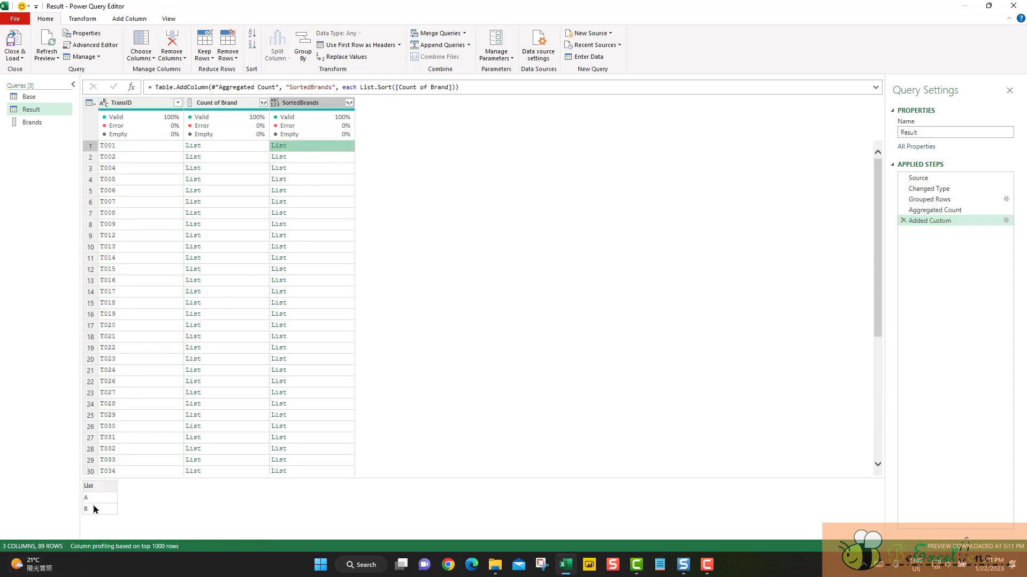
pyautogui.click(32, 122)
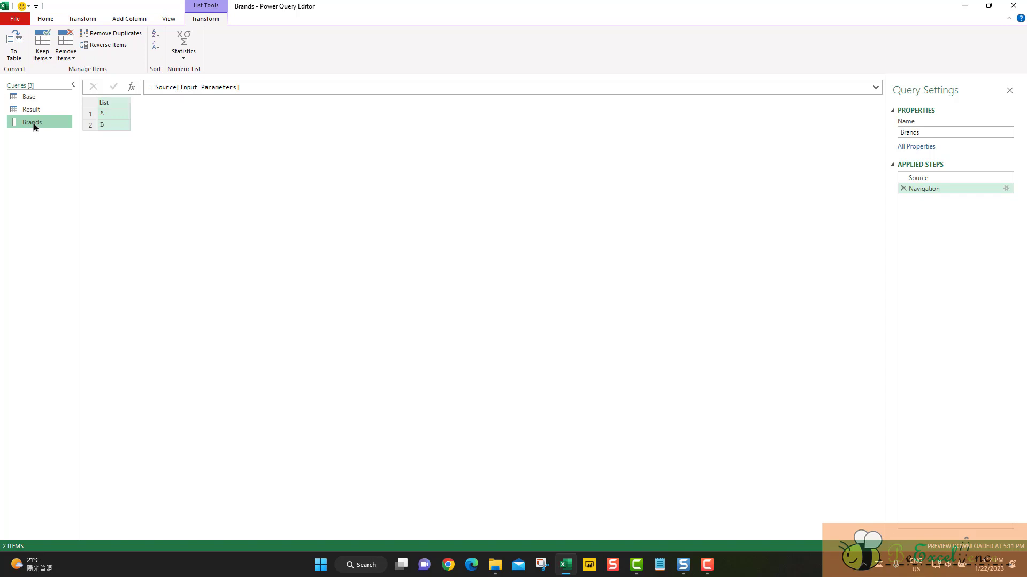
pyautogui.click(32, 110)
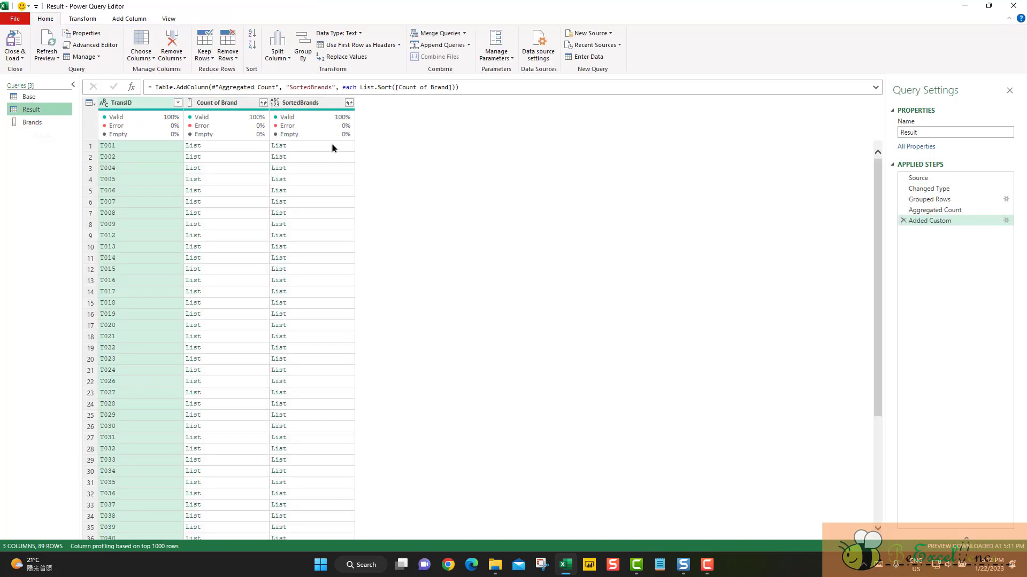
pyautogui.click(331, 148)
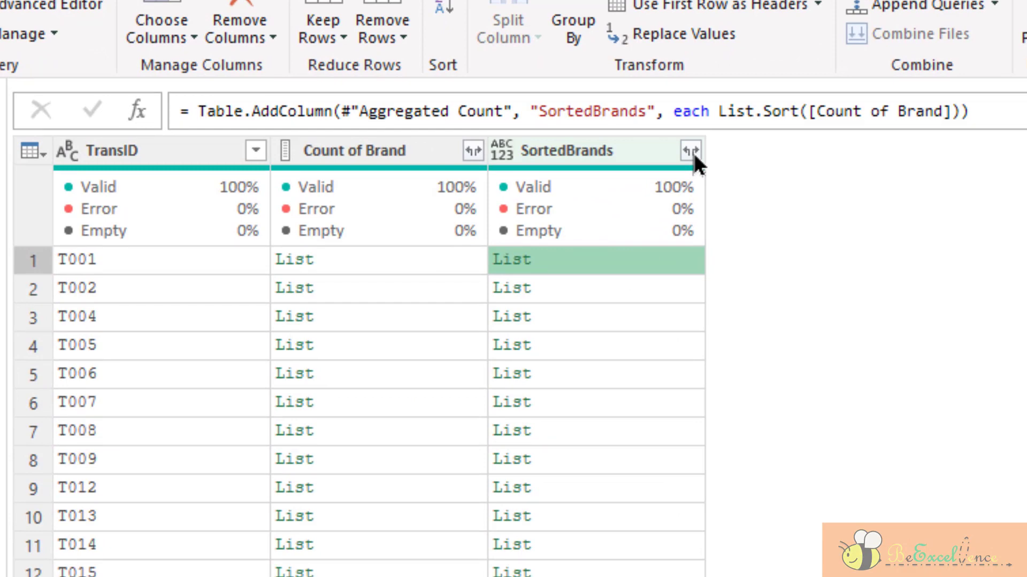
# - Filter the Result query's TransID column to T001 only, generating a Table.SelectRows formula
pyautogui.click(212, 150)
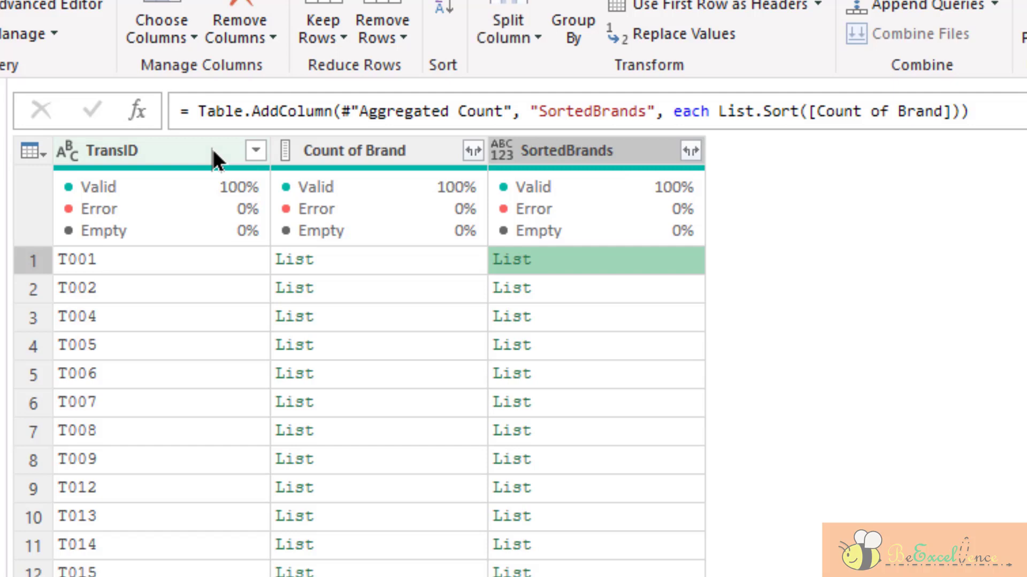
pyautogui.click(254, 152)
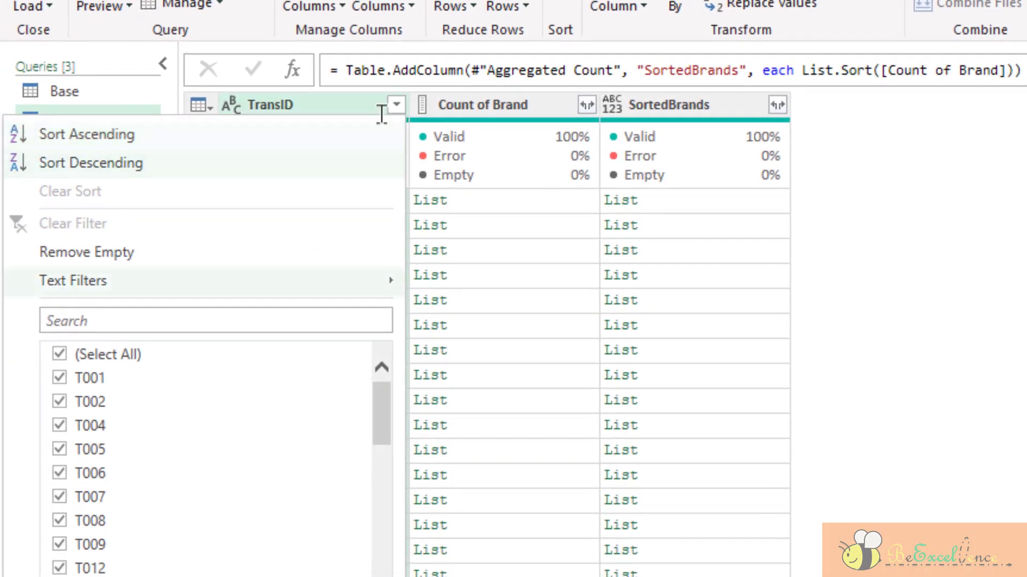
pyautogui.click(59, 355)
pyautogui.click(59, 380)
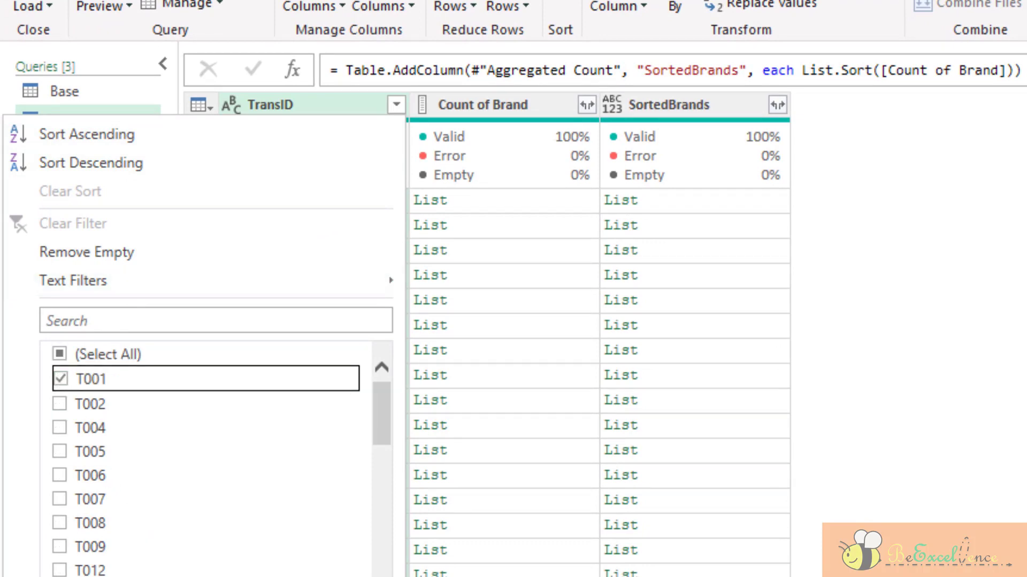
pyautogui.press('Return')
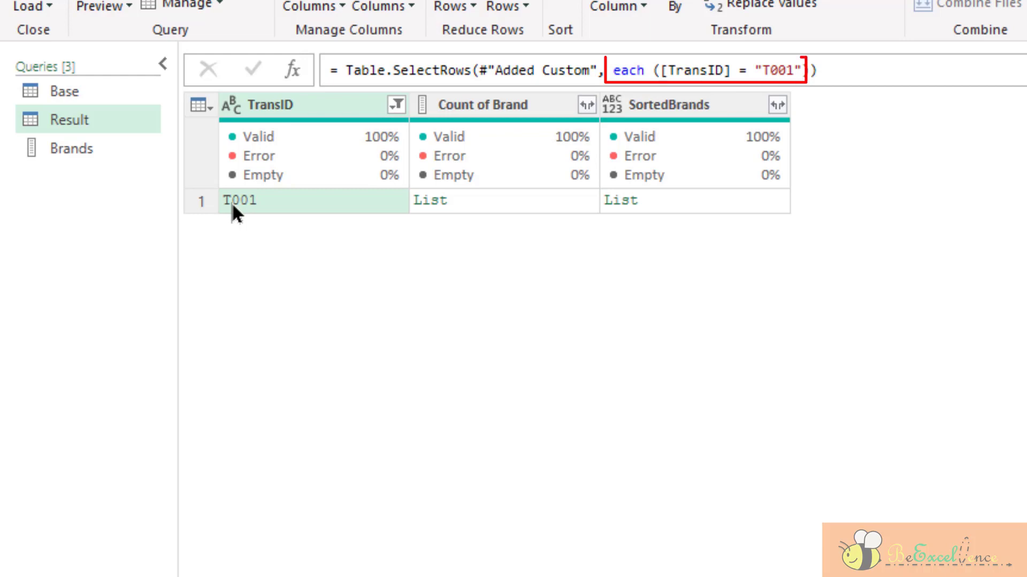
# - Replace the TransID column reference in the Filtered Rows formula with SortedBrands
pyautogui.click(845, 65)
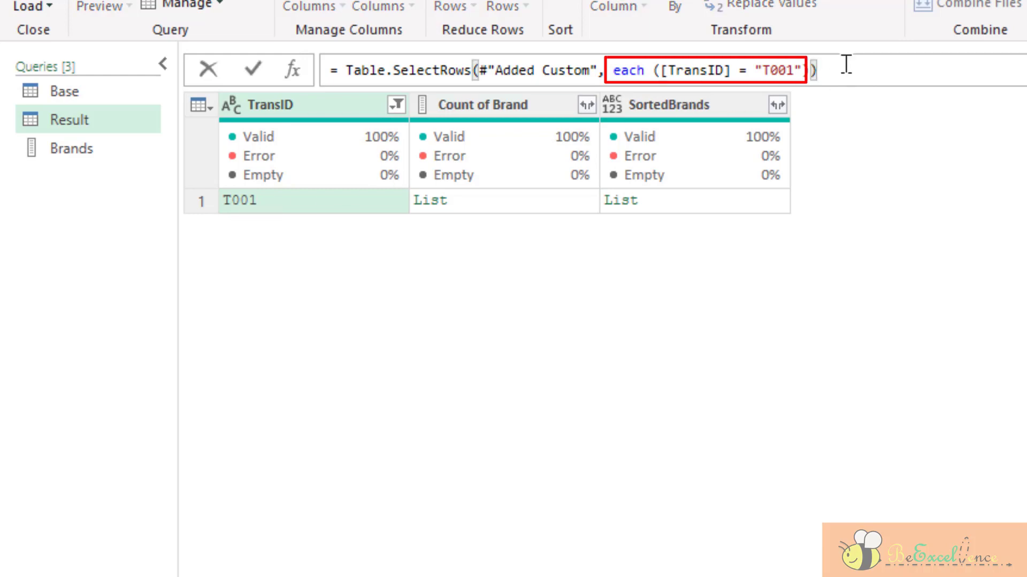
pyautogui.doubleClick(688, 70)
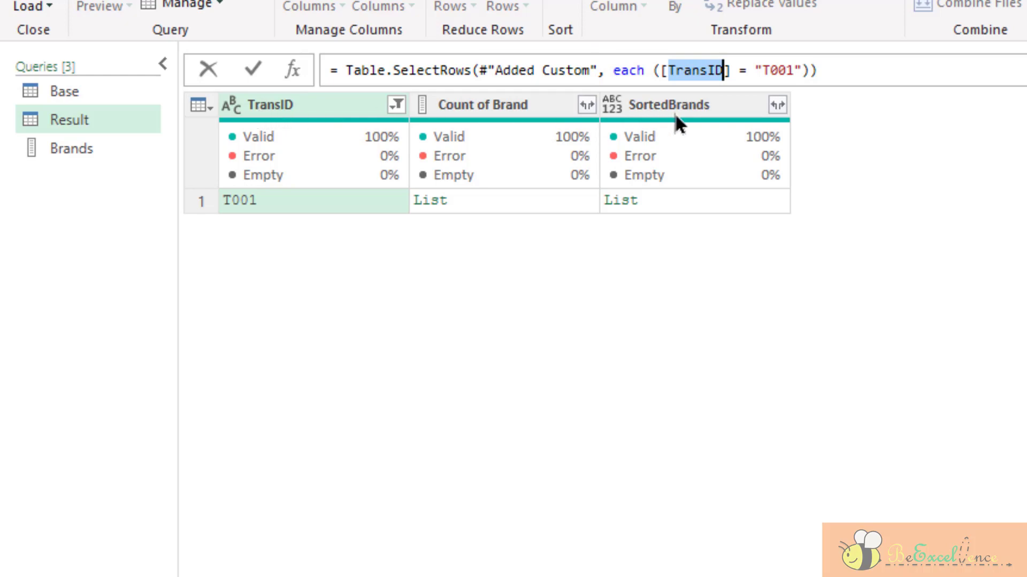
pyautogui.write('Sort')
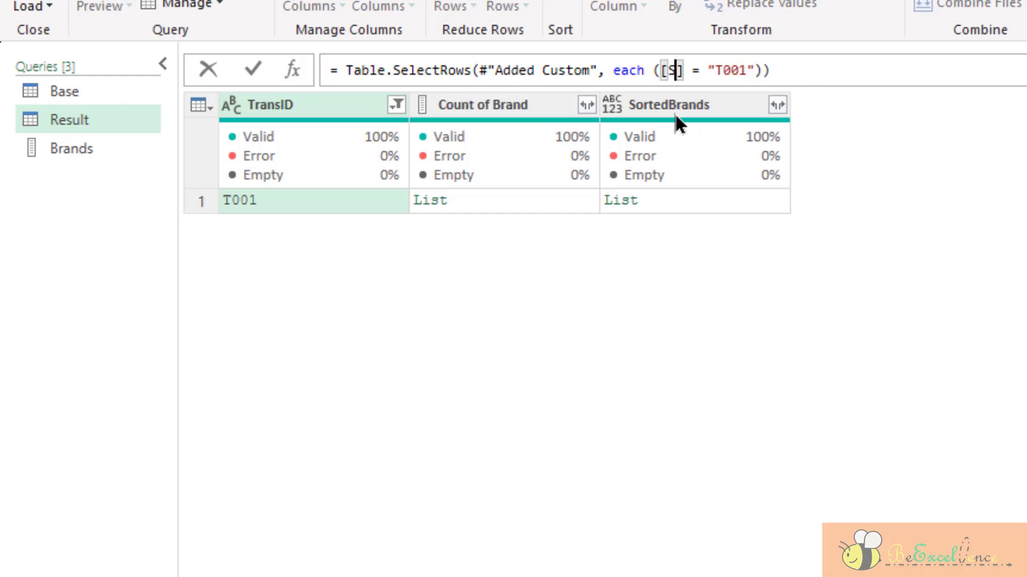
pyautogui.write('edBran')
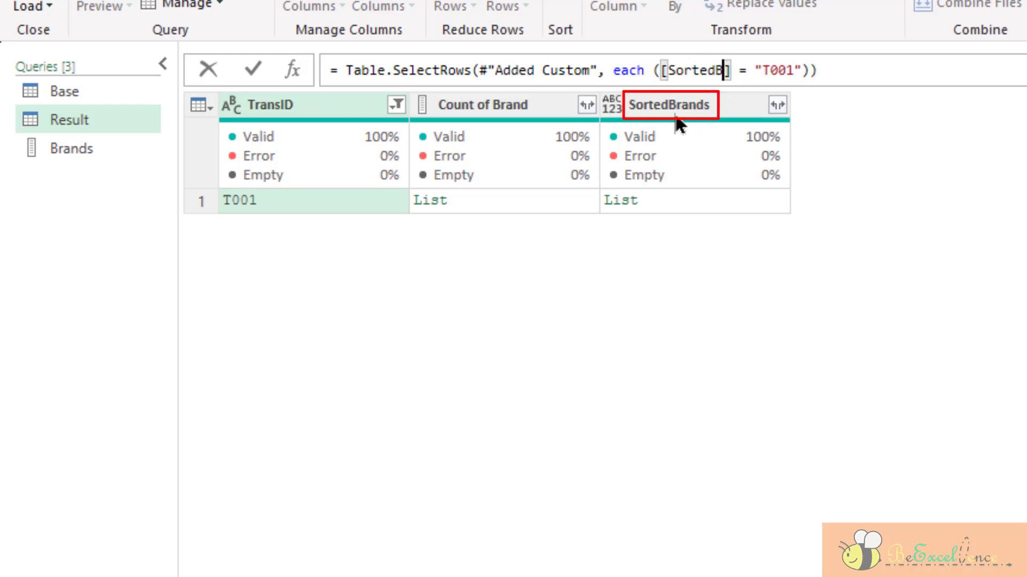
pyautogui.write('ds')
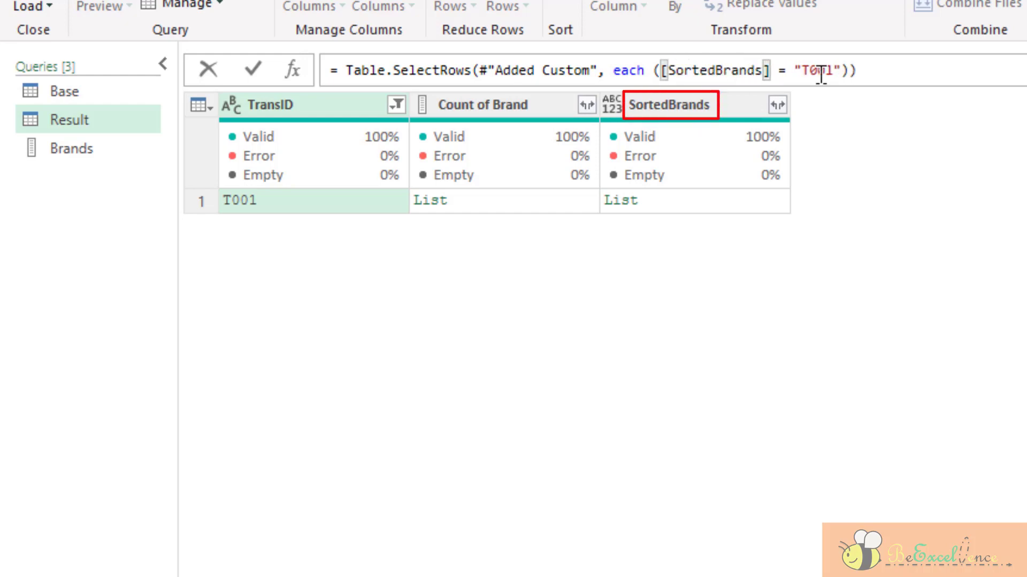
# - Replace "T001" in the filter formula with the Brands query, so the condition reads [SortedBrands] = Brands, and apply it
pyautogui.doubleClick(820, 71)
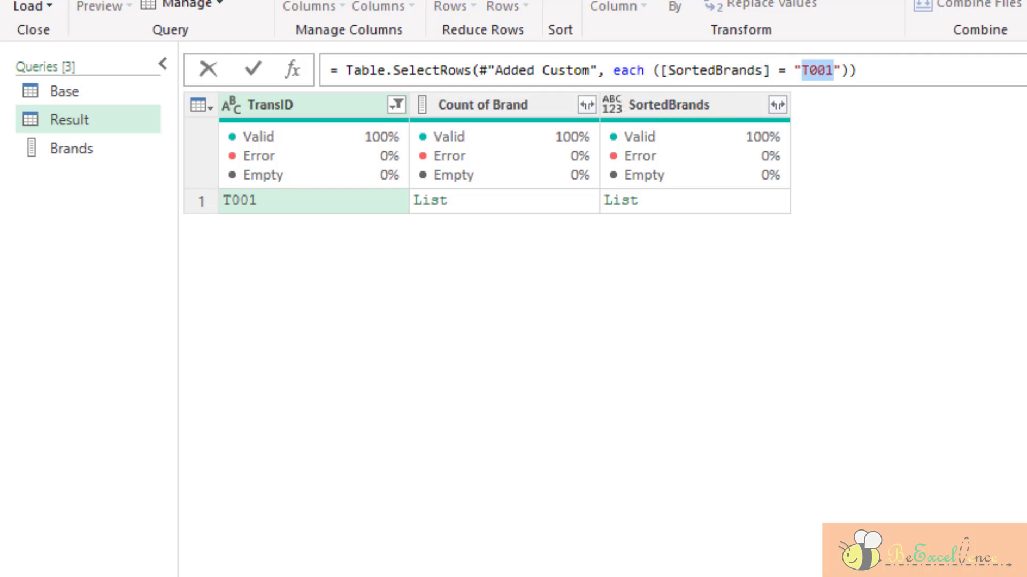
pyautogui.press('BackSpace')
pyautogui.press('BackSpace')
pyautogui.press('Delete')
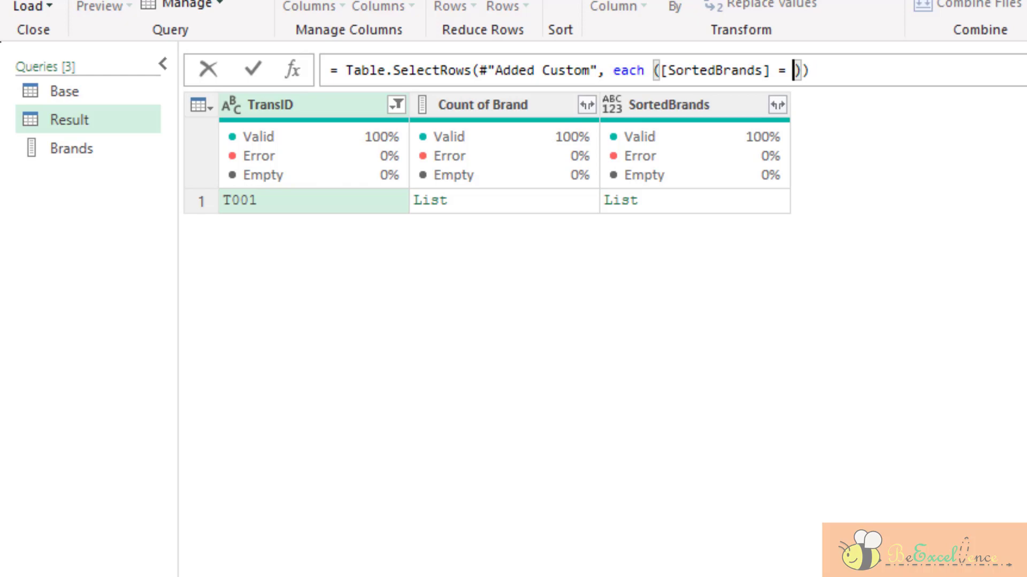
pyautogui.write('Brands')
pyautogui.press('Escape')
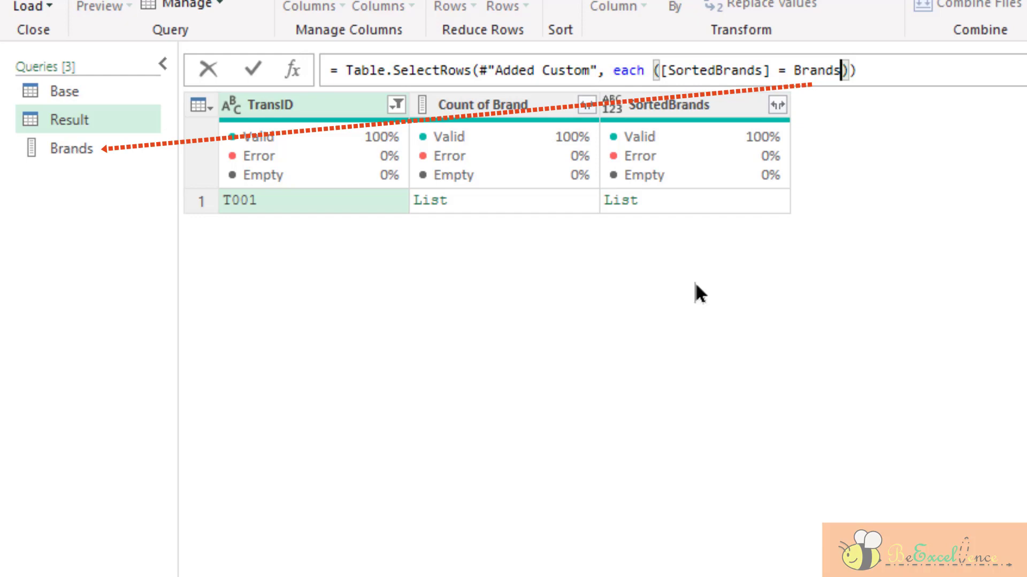
pyautogui.press('Return')
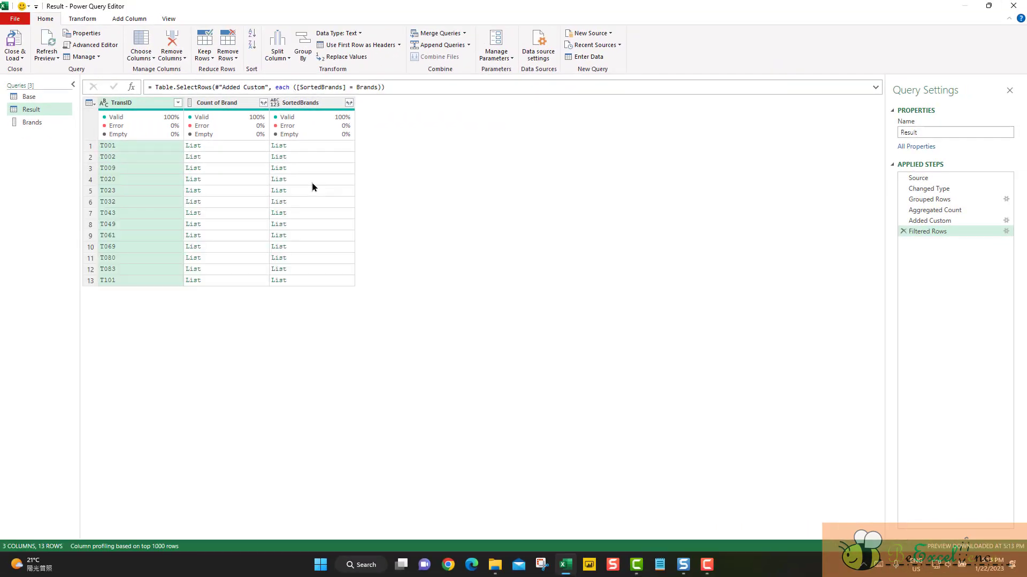
# - Preview the SortedBrands lists of the first few filtered transactions to check their brands
pyautogui.click(327, 148)
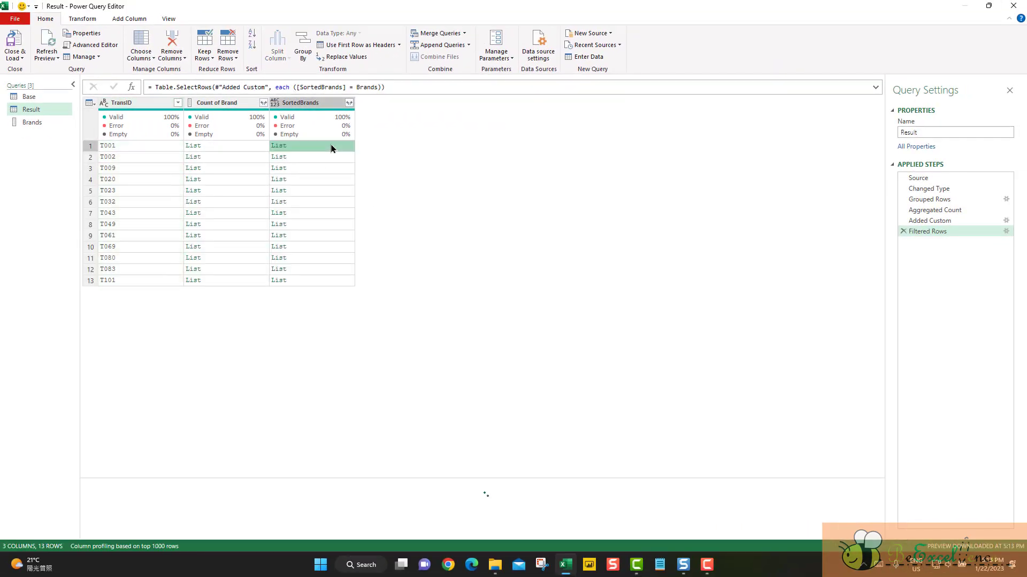
pyautogui.click(158, 151)
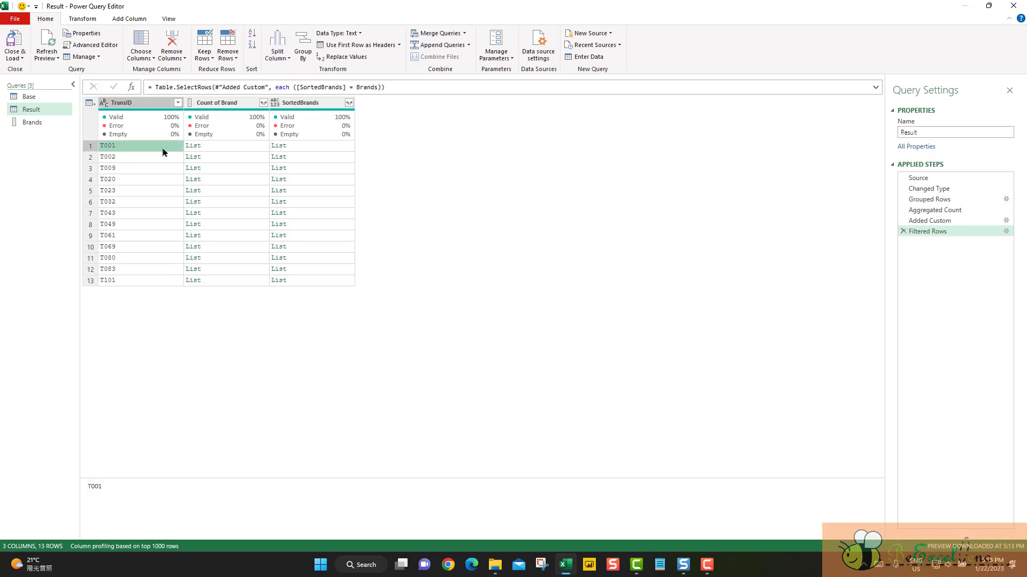
pyautogui.click(314, 157)
pyautogui.click(320, 168)
pyautogui.click(315, 180)
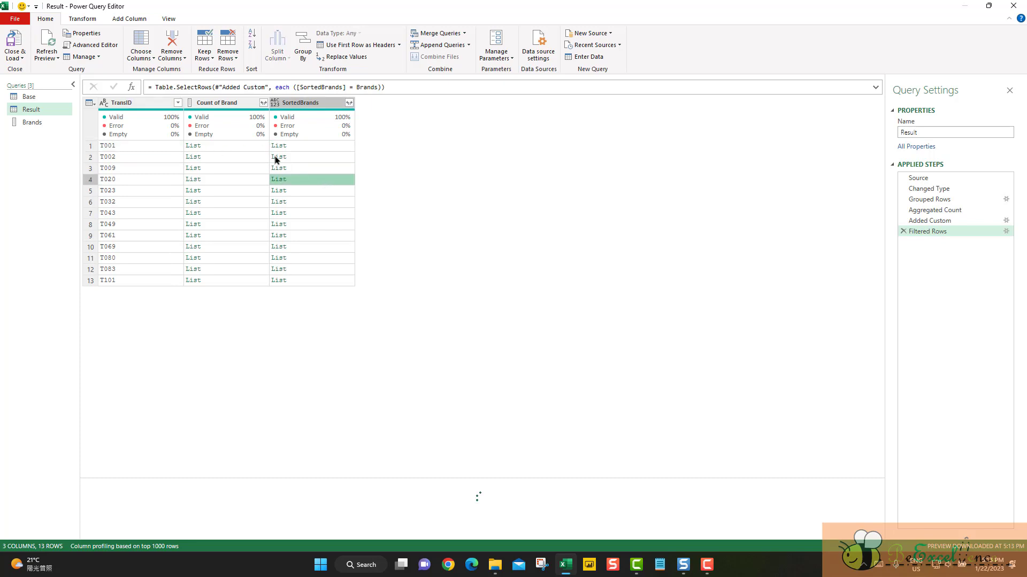
# - Remove all columns except TransID from the filtered Result query
pyautogui.click(151, 103)
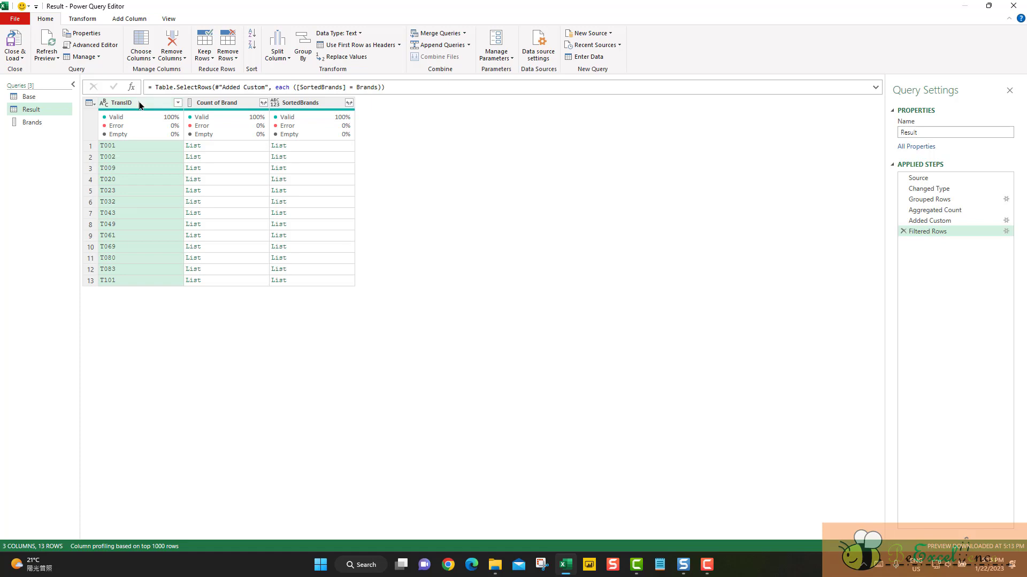
pyautogui.rightClick(140, 106)
pyautogui.click(211, 138)
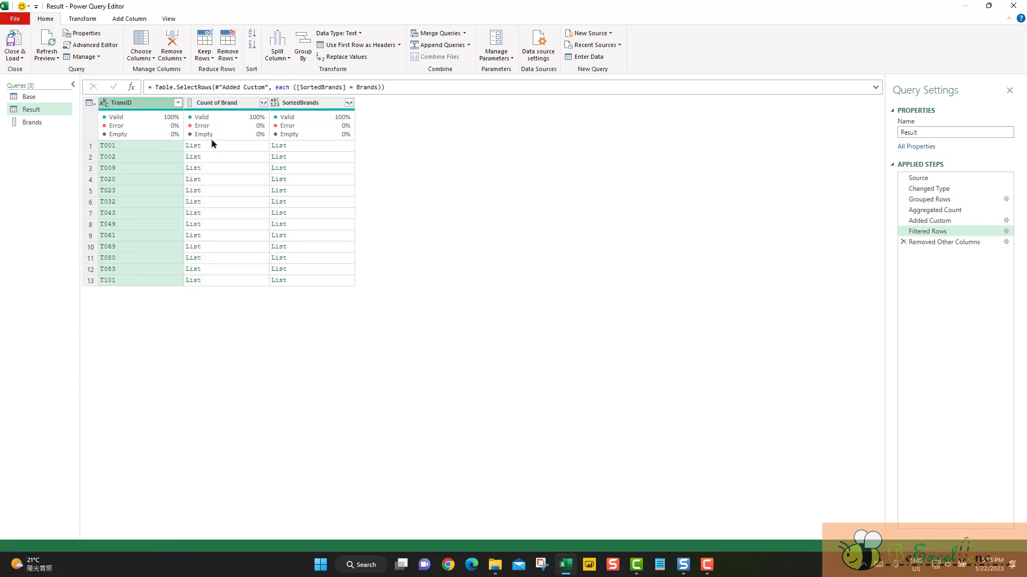
# - Merge the Result query with the Base query, matching on TransID with a Left Outer join
pyautogui.click(422, 34)
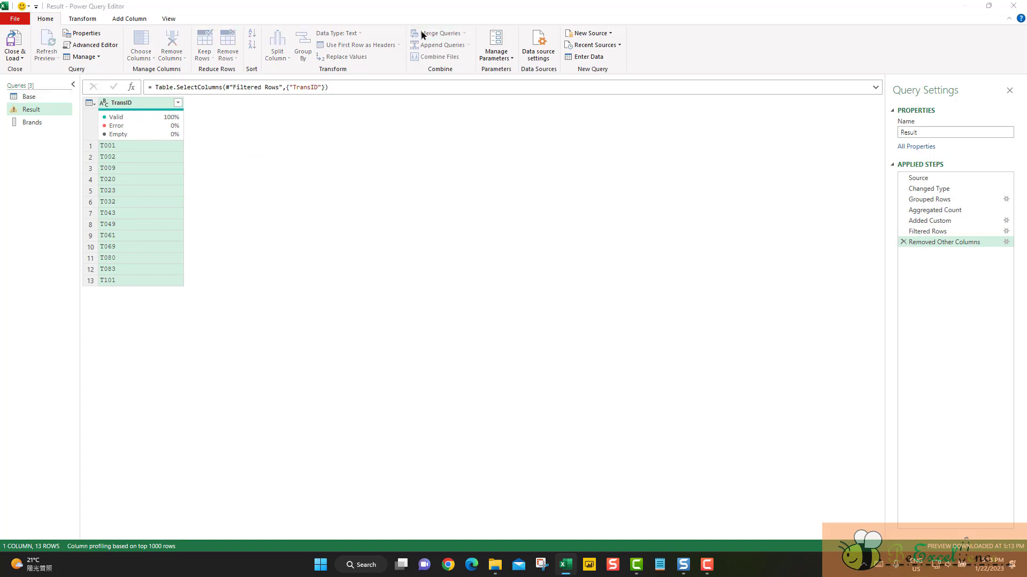
pyautogui.click(354, 185)
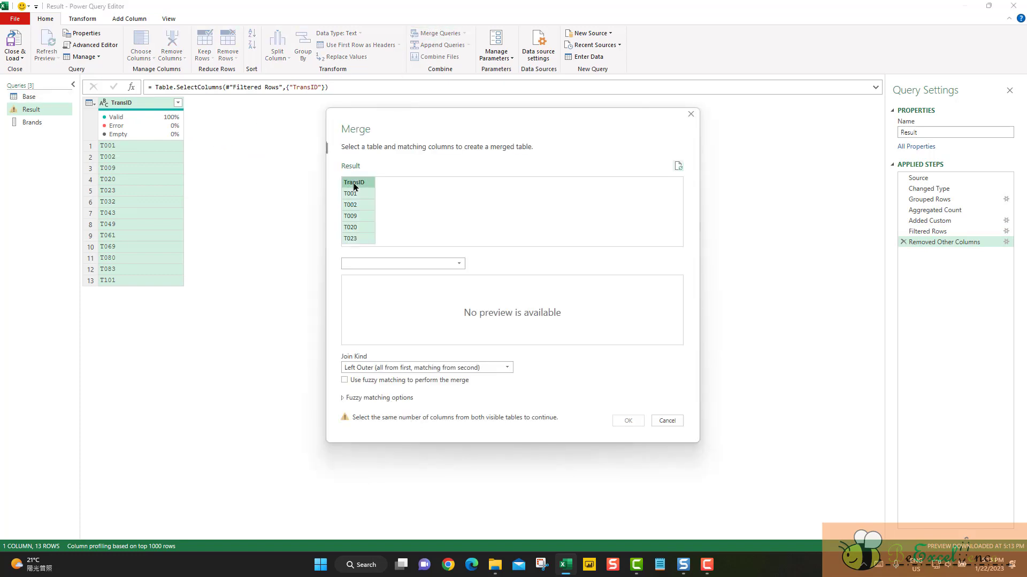
pyautogui.click(400, 264)
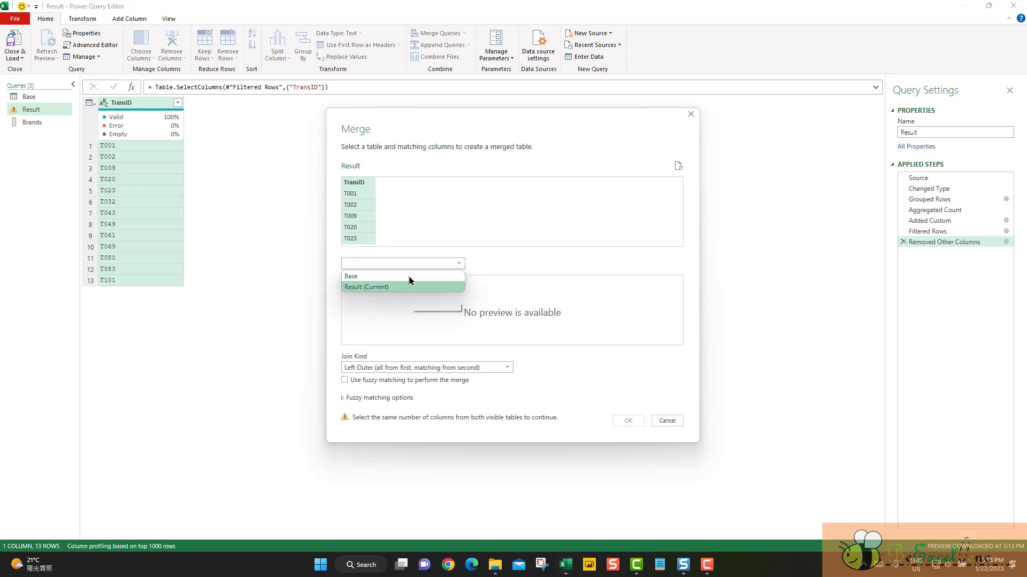
pyautogui.click(409, 276)
pyautogui.click(357, 282)
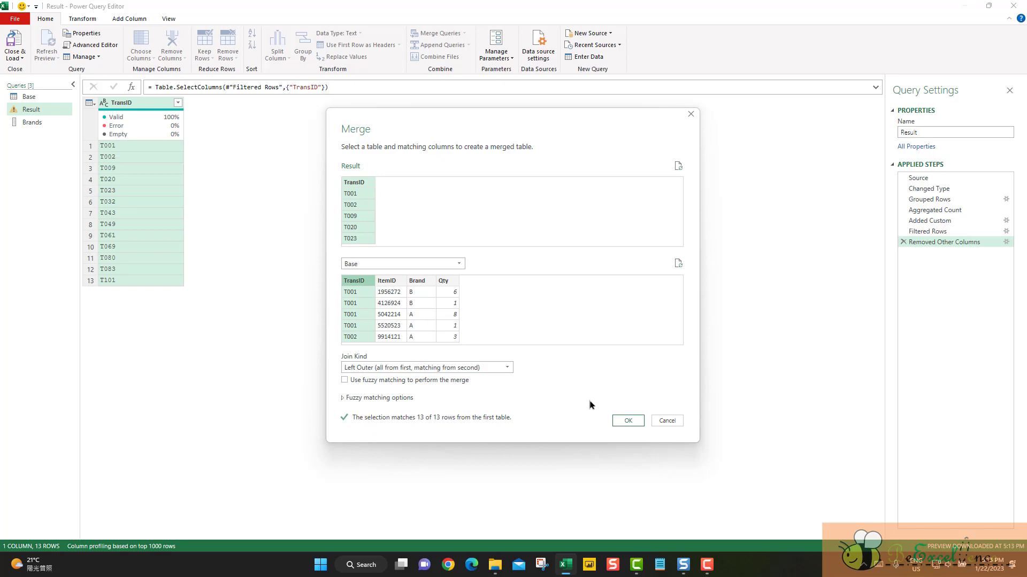
pyautogui.click(629, 422)
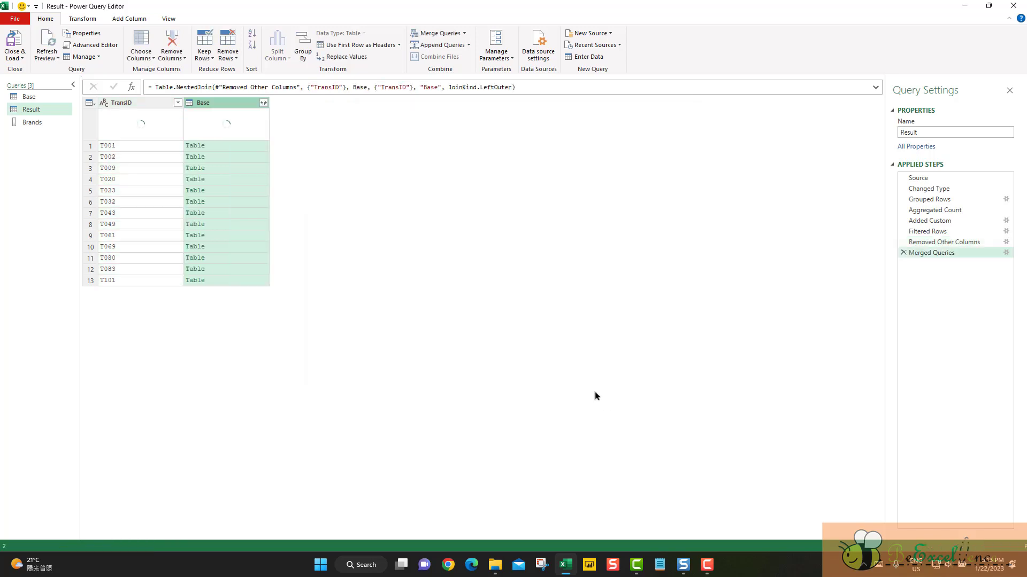
# - Expand the merged Base column to ItemID, Brand and Qty without a name prefix, and load the queries back into the workbook
pyautogui.click(263, 102)
pyautogui.click(101, 204)
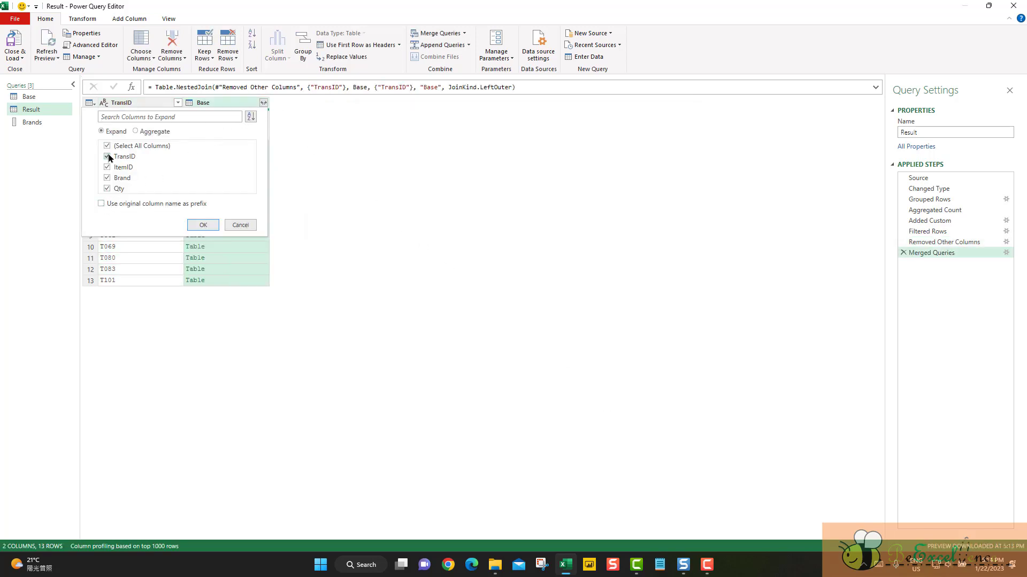
pyautogui.click(108, 158)
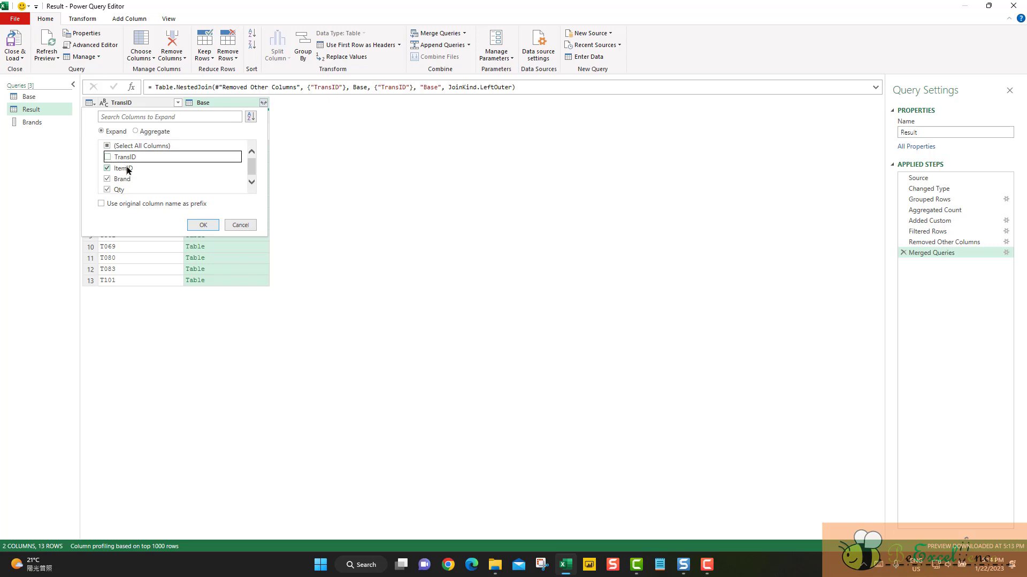
pyautogui.click(211, 228)
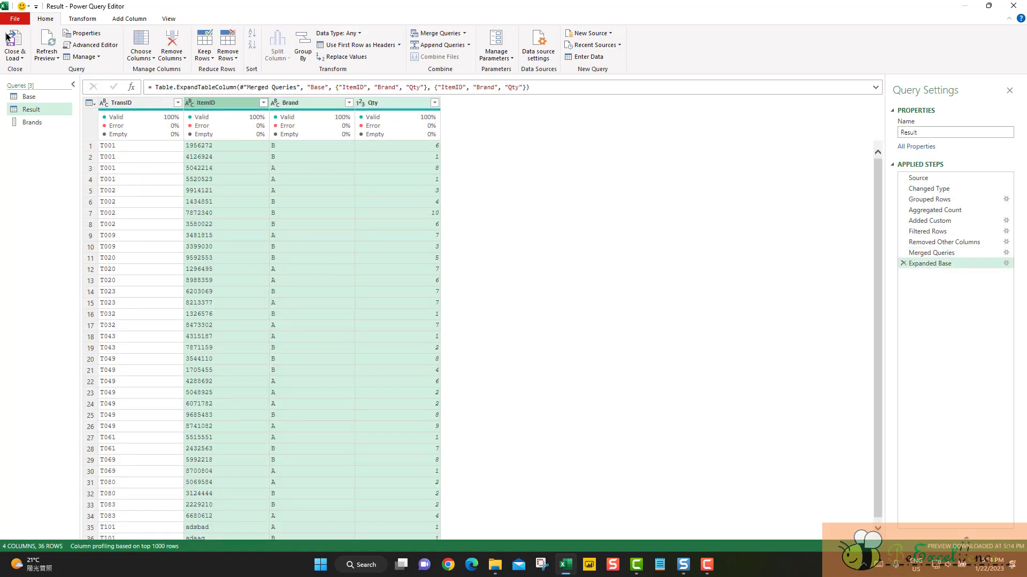
pyautogui.click(8, 38)
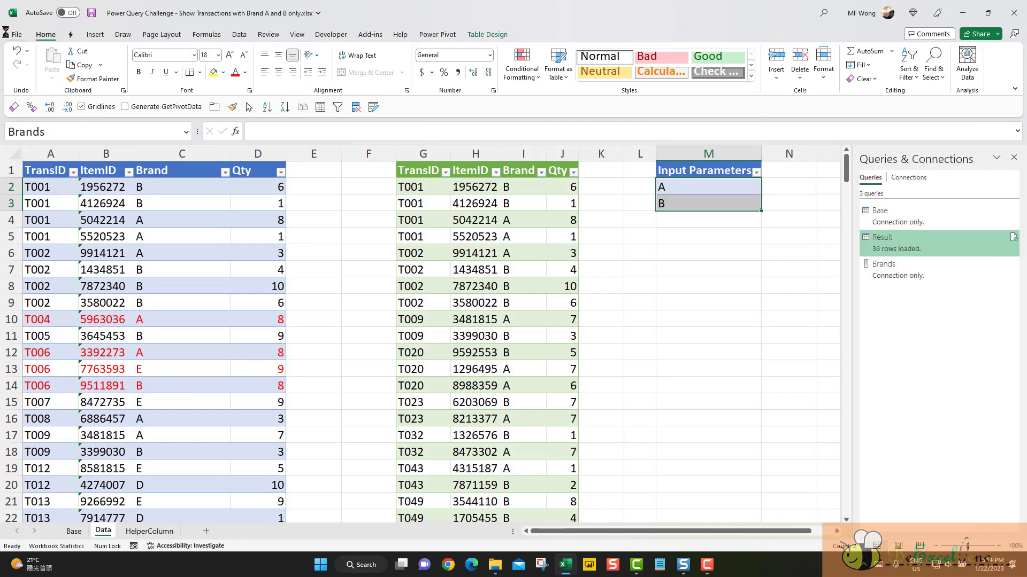
# - Set the second brand in the Input Parameters list to D and refresh the green result table
pyautogui.click(563, 332)
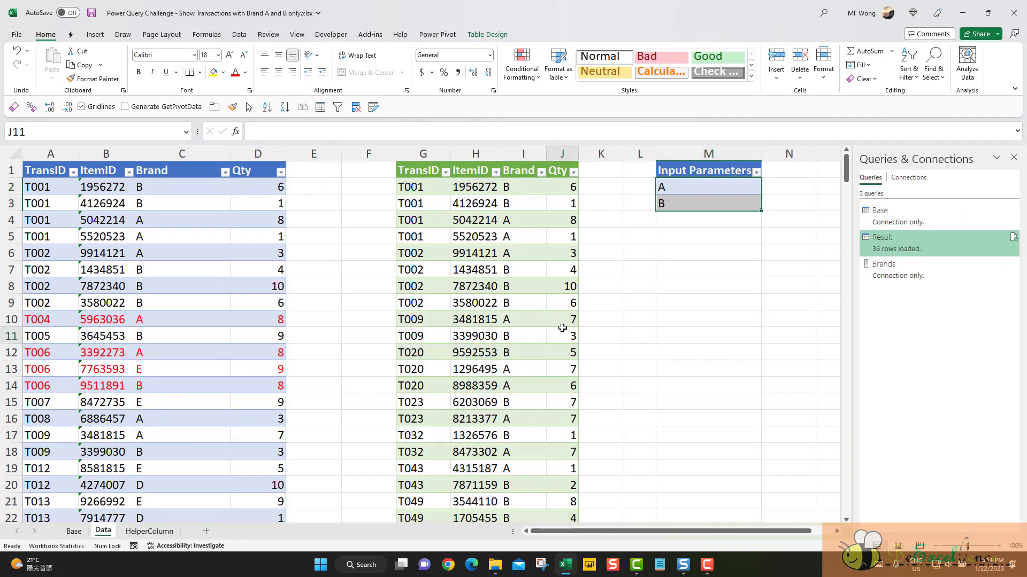
pyautogui.click(694, 206)
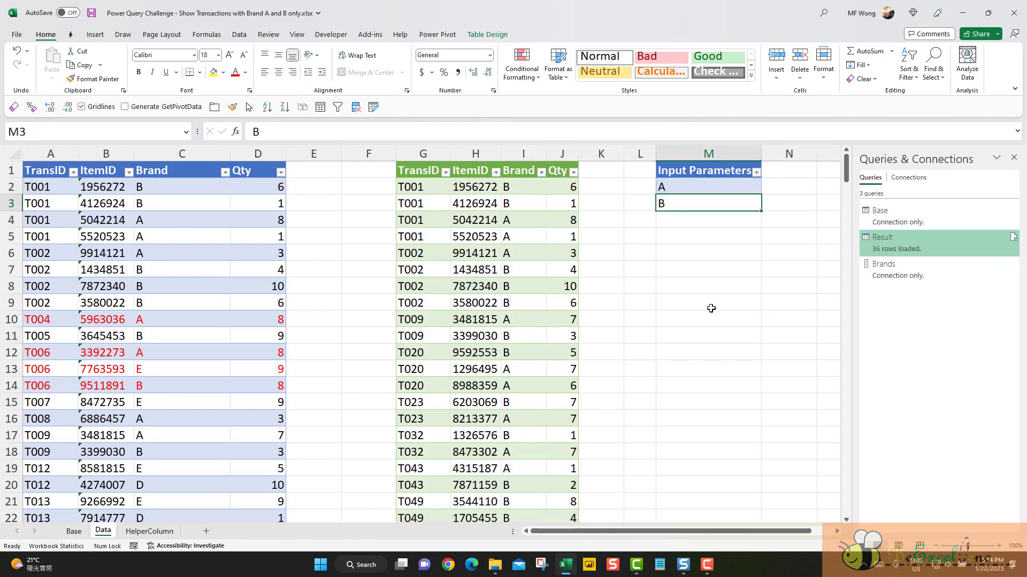
pyautogui.hotkey('ctrl', 'alt', 'F5')
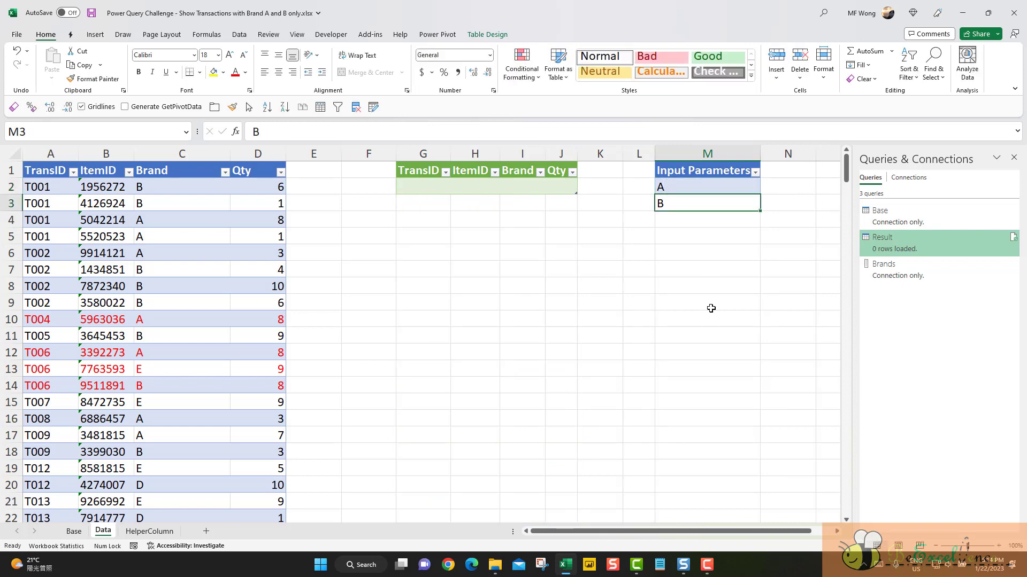
pyautogui.write('D')
pyautogui.press('Return')
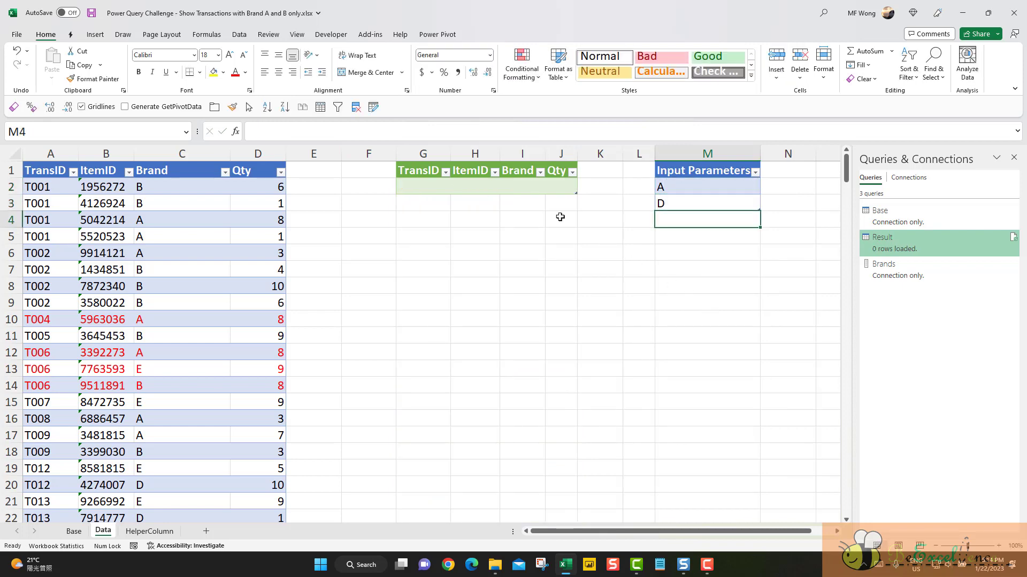
pyautogui.rightClick(504, 183)
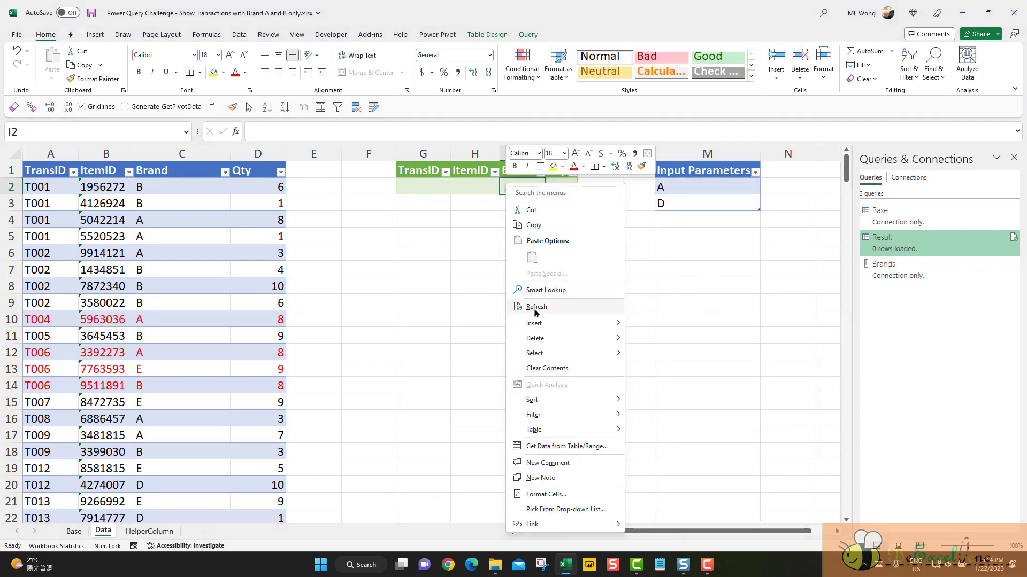
pyautogui.click(534, 310)
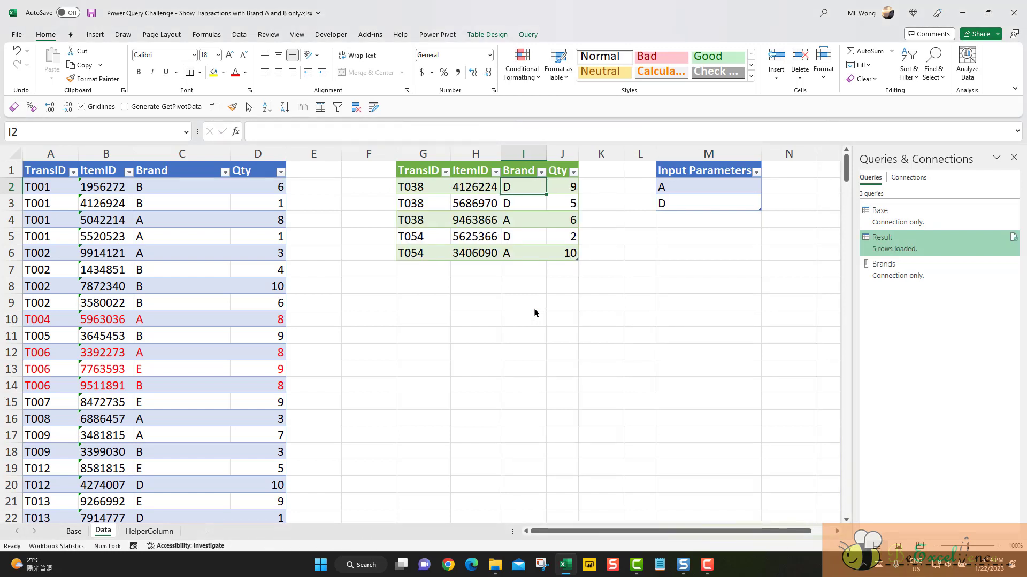
# - Set the second input parameter to B, add C below it, and refresh the result table to check its transactions
pyautogui.click(694, 217)
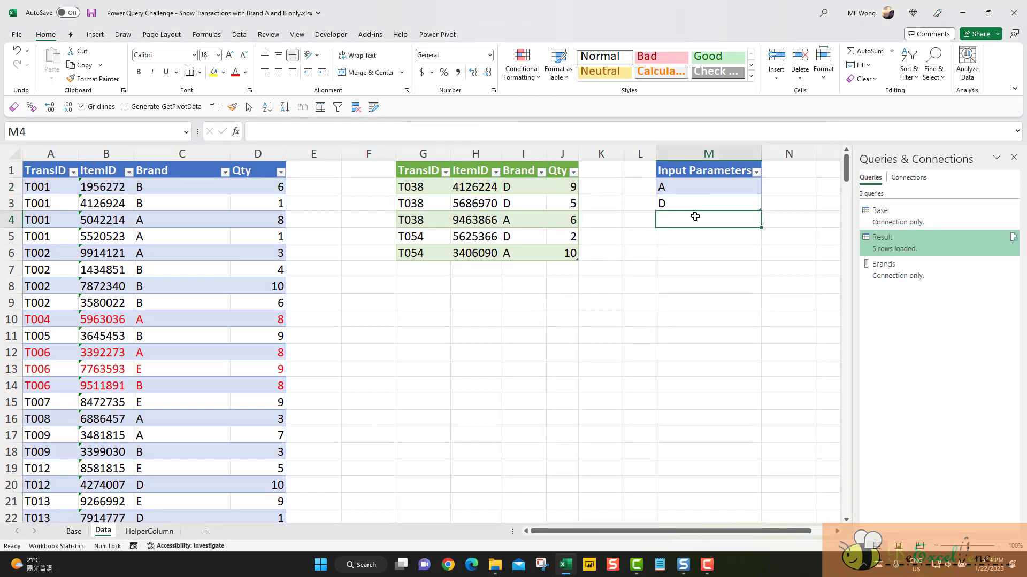
pyautogui.press('Up')
pyautogui.write('B')
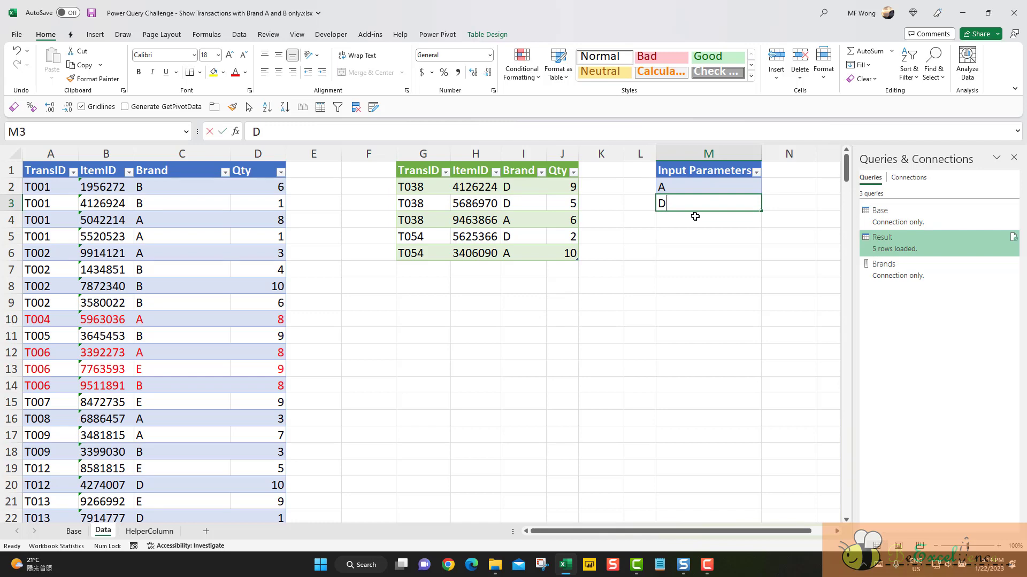
pyautogui.press('Return')
pyautogui.write('C')
pyautogui.press('Return')
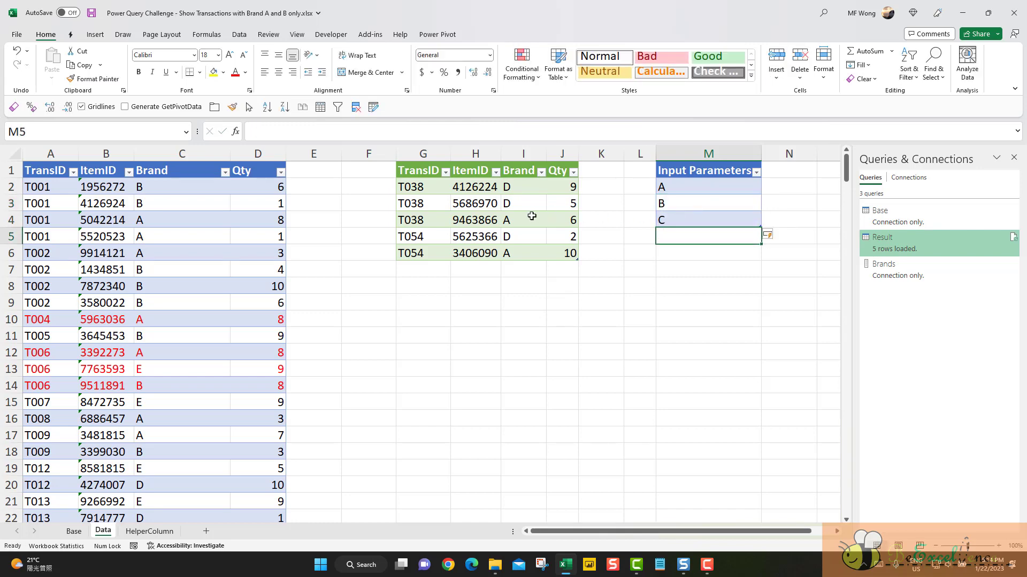
pyautogui.rightClick(531, 217)
pyautogui.click(570, 324)
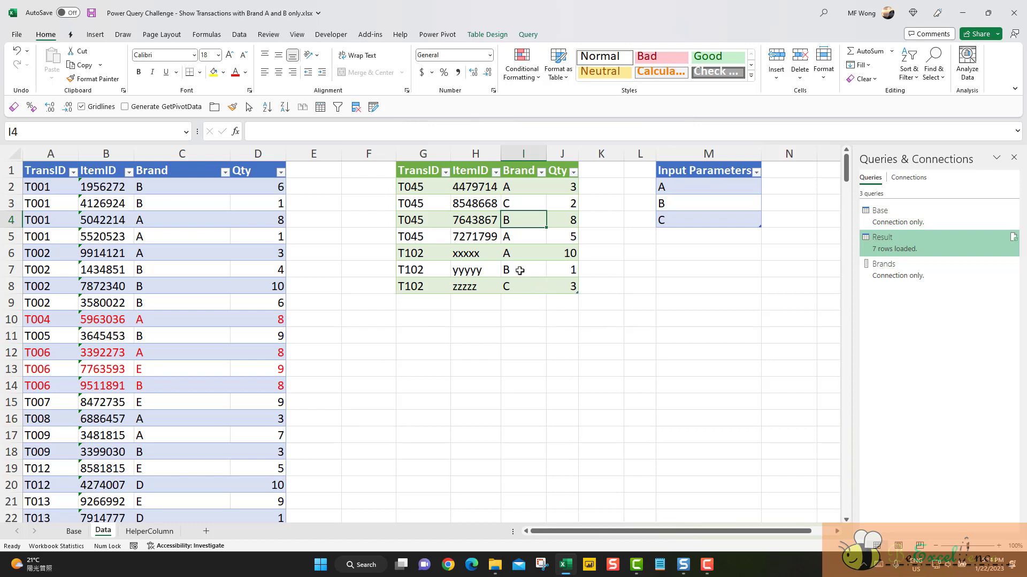
pyautogui.moveTo(437, 192); pyautogui.dragTo(563, 237)
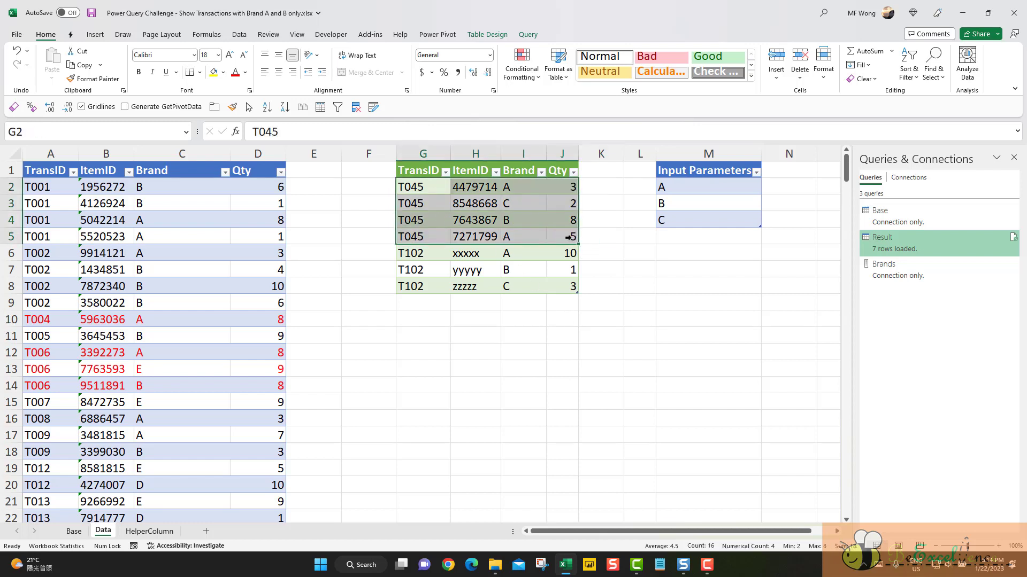
# - Add D as the fourth brand in the Input Parameters list and refresh the result table to check the returned rows
pyautogui.click(677, 237)
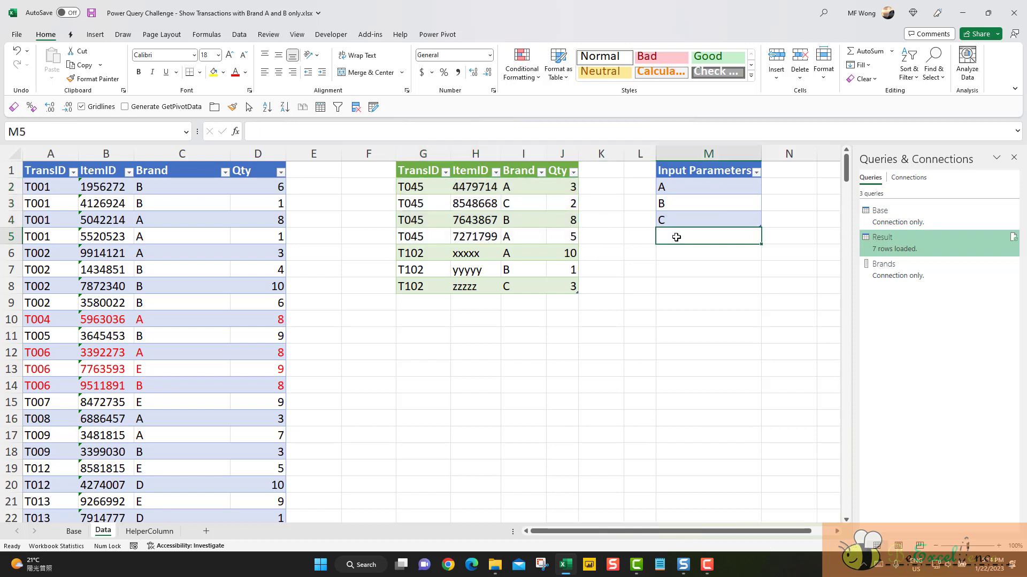
pyautogui.write('D')
pyautogui.press('Return')
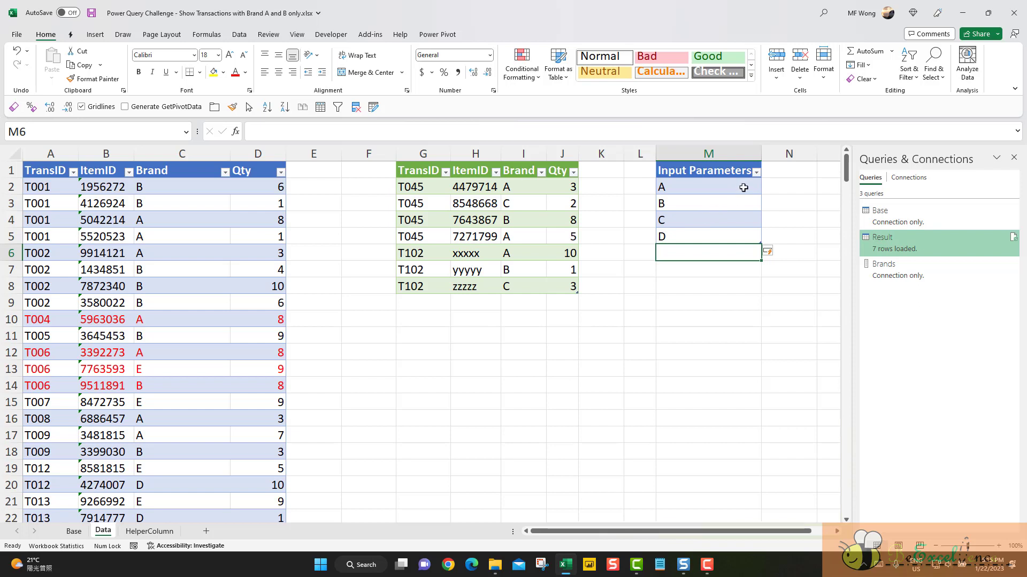
pyautogui.moveTo(743, 187); pyautogui.dragTo(740, 237)
pyautogui.rightClick(476, 204)
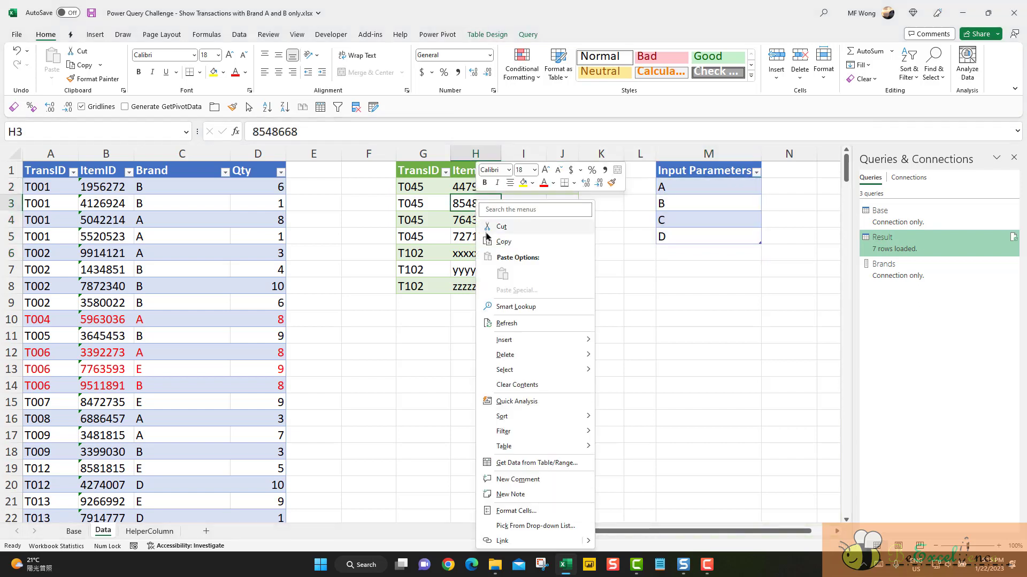
pyautogui.click(525, 320)
pyautogui.click(522, 332)
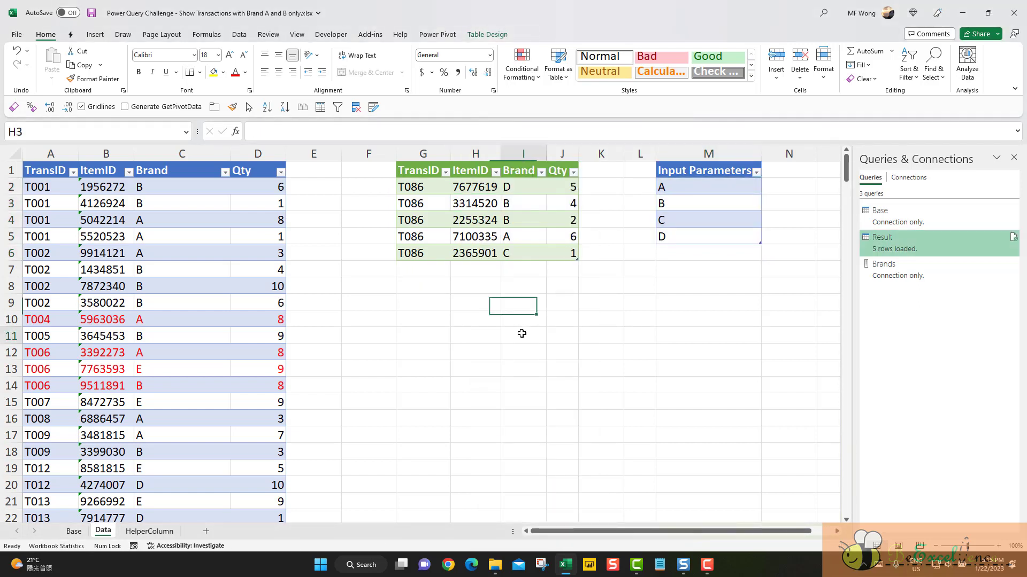
pyautogui.click(426, 192)
pyautogui.moveTo(446, 225); pyautogui.dragTo(535, 257)
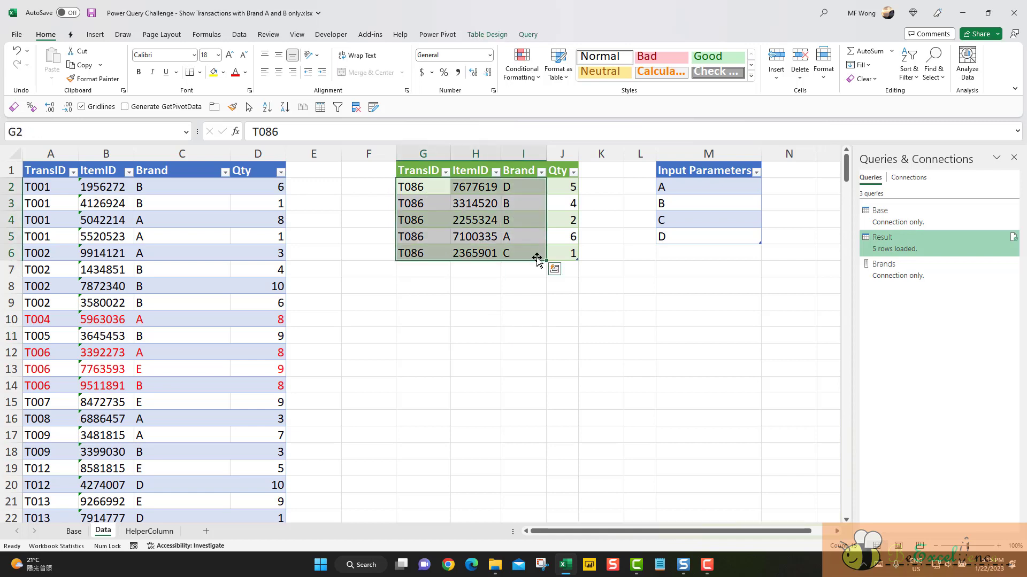
pyautogui.click(527, 295)
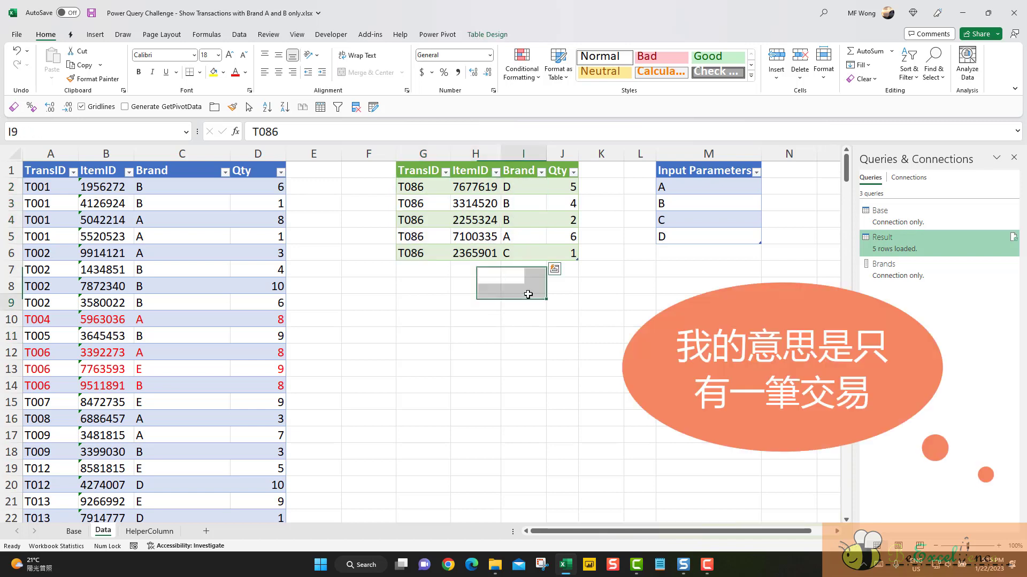